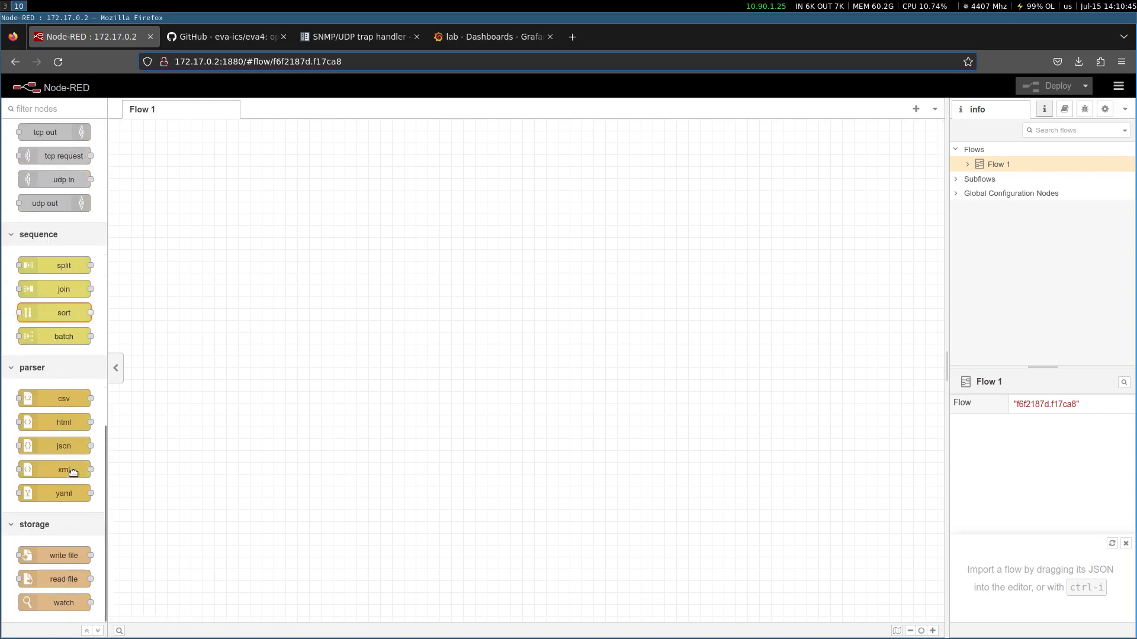
# Add a udp in node from the network nodes to the Flow 1 canvas.
pyautogui.scroll(1, 36, 414)
pyautogui.scroll(2, 37, 411)
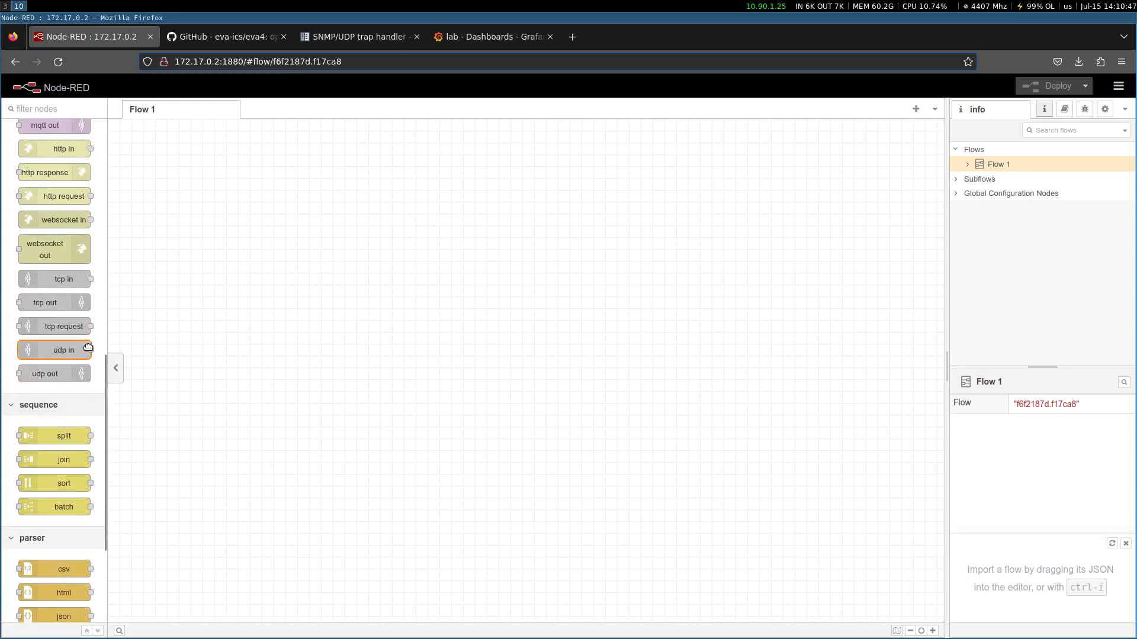
pyautogui.moveTo(65, 353); pyautogui.dragTo(277, 254)
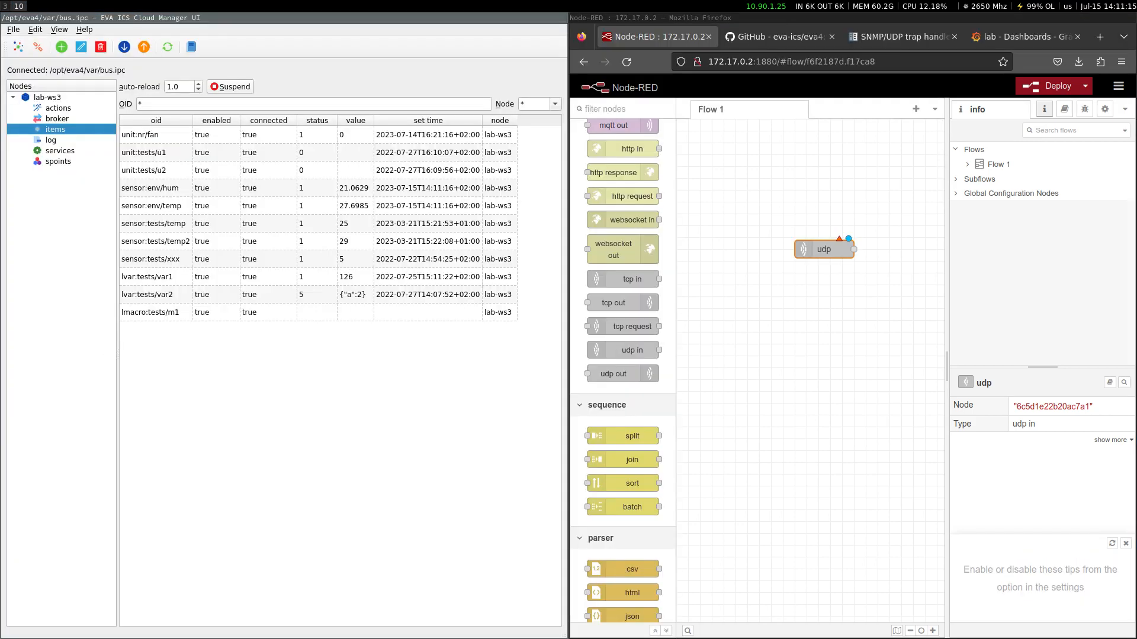
# Watch the live value chart of sensor:env/temp in EVA ICS Cloud Manager, keeping it clear of the item list, and close it.
pyautogui.rightClick(176, 208)
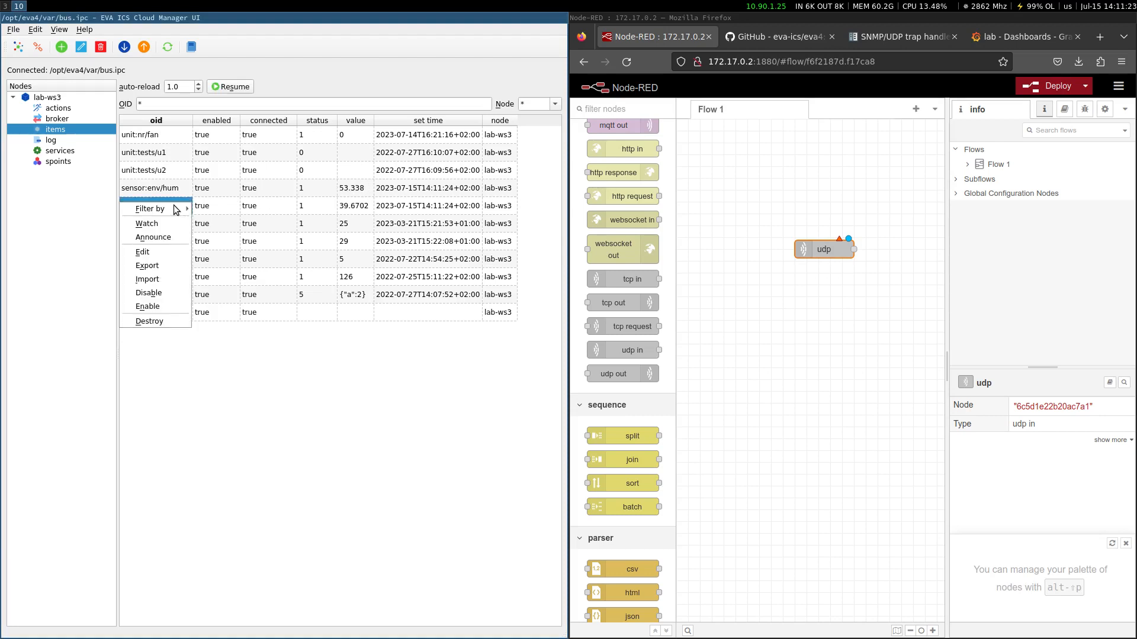
pyautogui.click(182, 228)
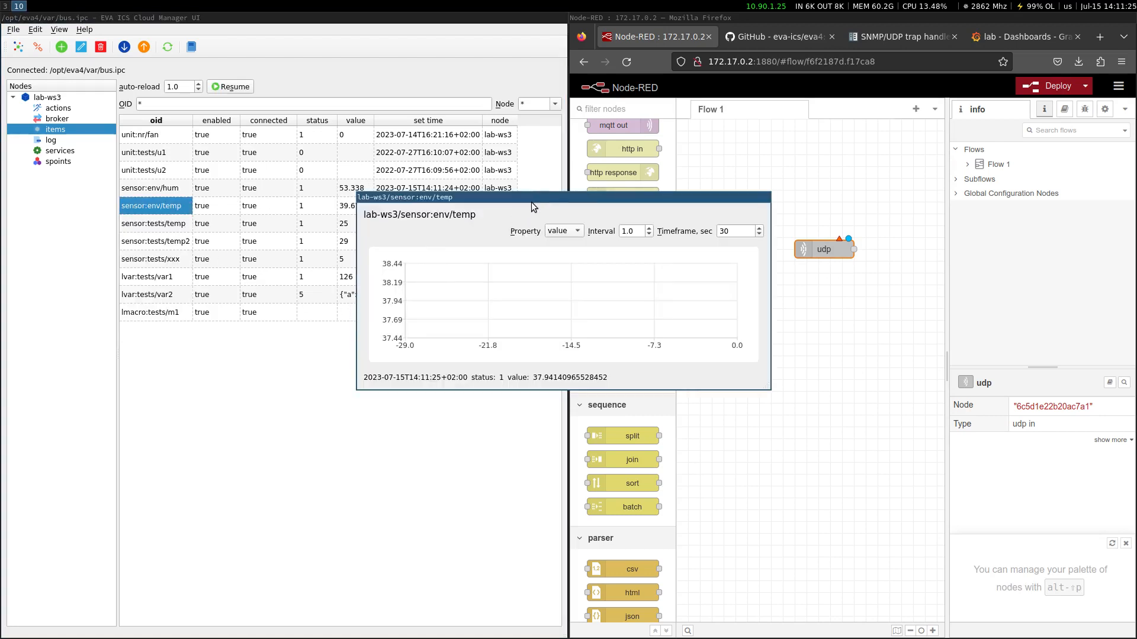
pyautogui.moveTo(528, 201); pyautogui.dragTo(214, 333)
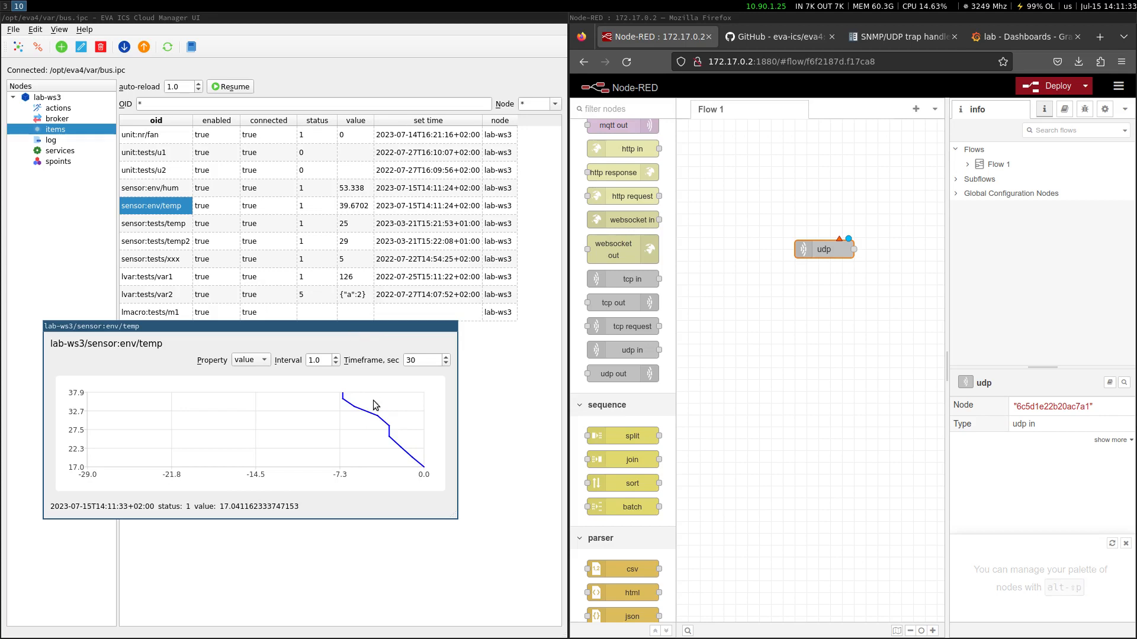
pyautogui.moveTo(342, 330); pyautogui.dragTo(366, 396)
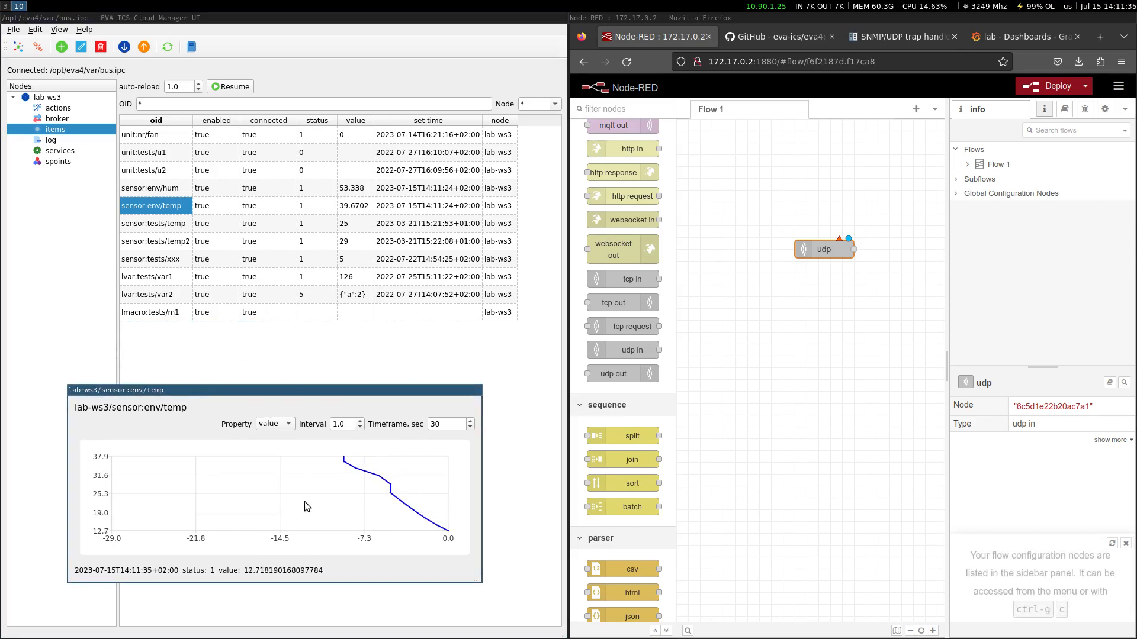
pyautogui.press('Escape')
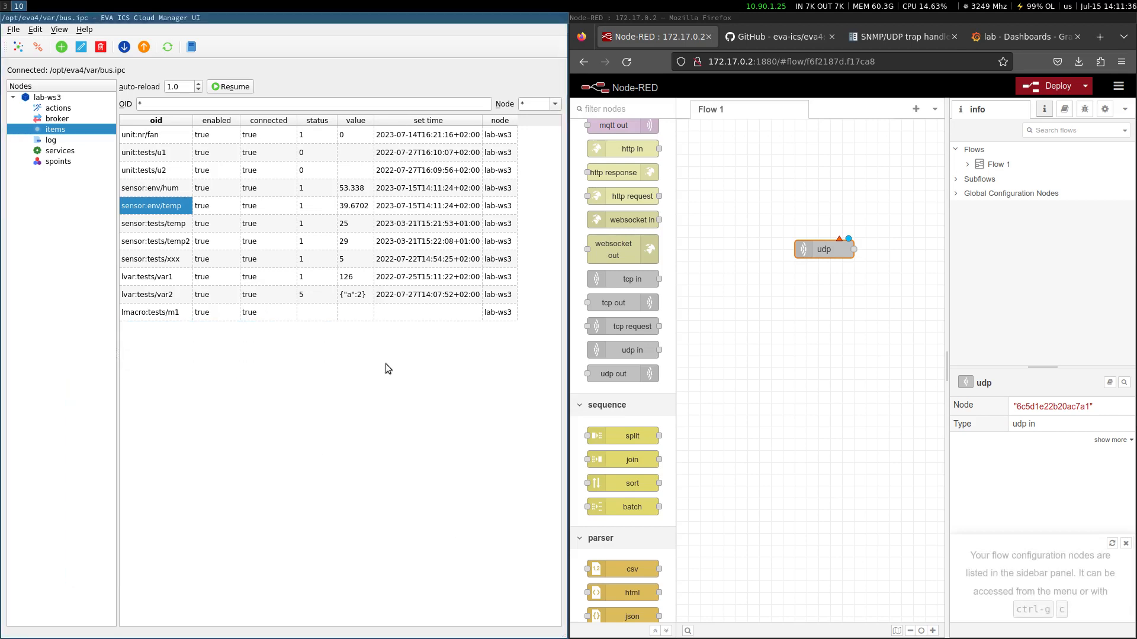
# Switch to the eva4 GitHub repository page in the browser and skim its README and file list in full screen.
pyautogui.click(786, 39)
pyautogui.scroll(-5, 827, 288)
pyautogui.scroll(4, 827, 288)
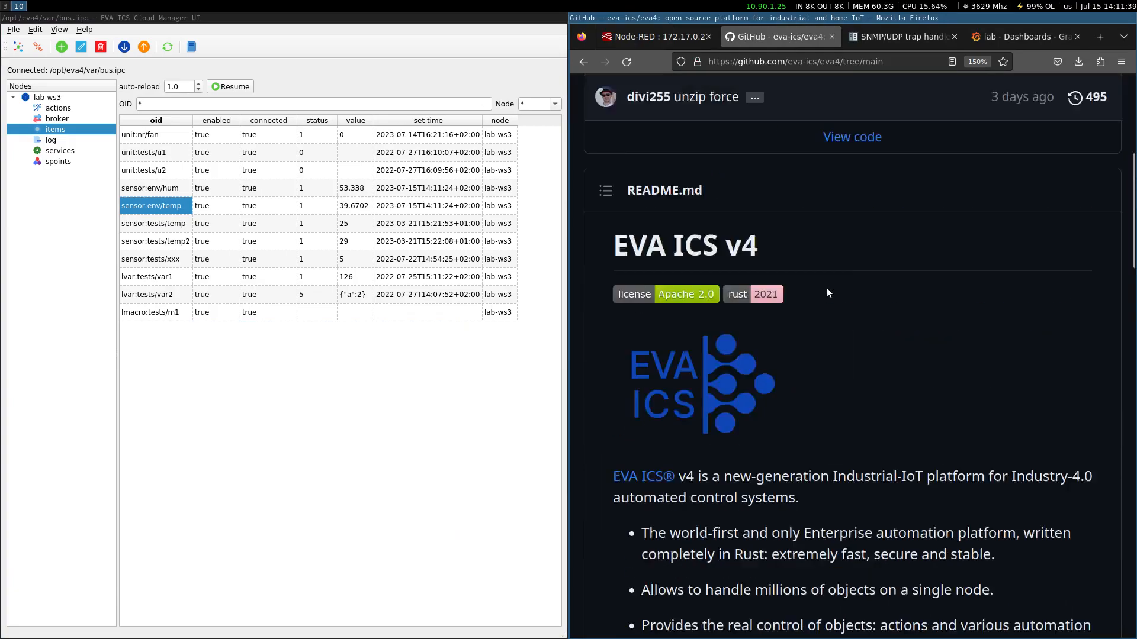
pyautogui.scroll(-6, 829, 287)
pyautogui.scroll(-5, 832, 292)
pyautogui.scroll(10, 832, 292)
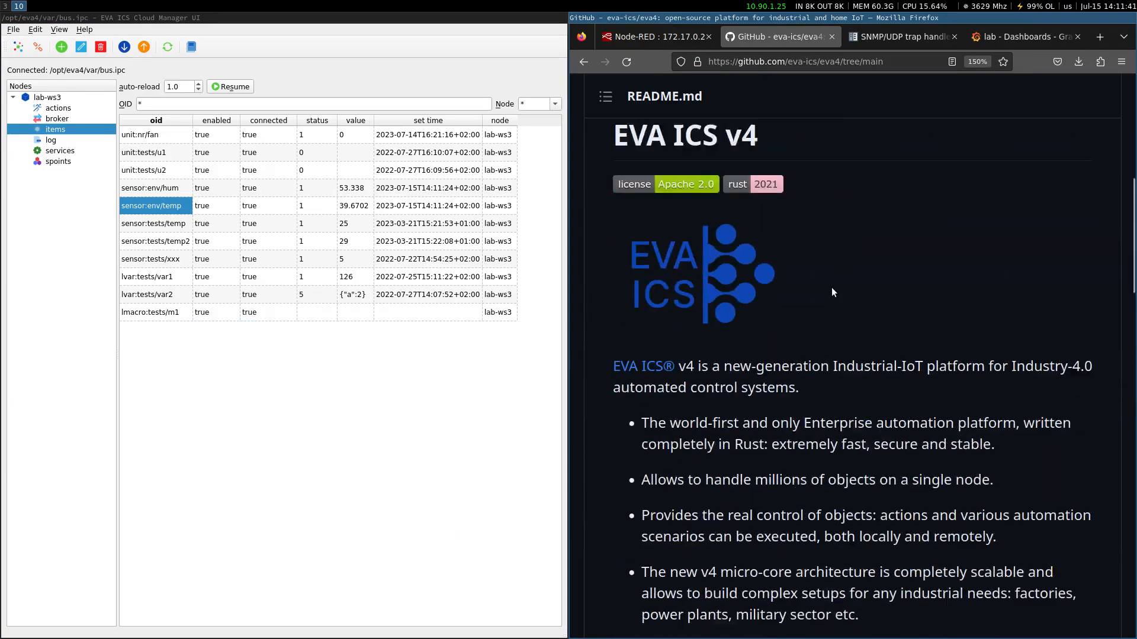
pyautogui.press('F11')
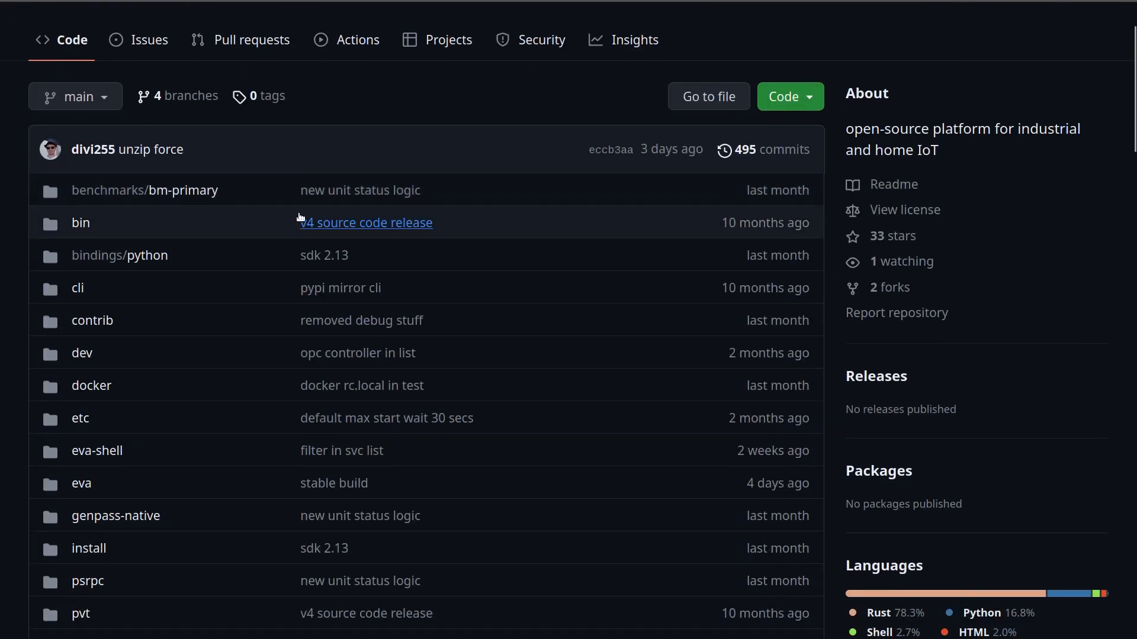
# Open the bus-to-udp service page from the contrib folder's README in the eva4 repository.
pyautogui.click(95, 320)
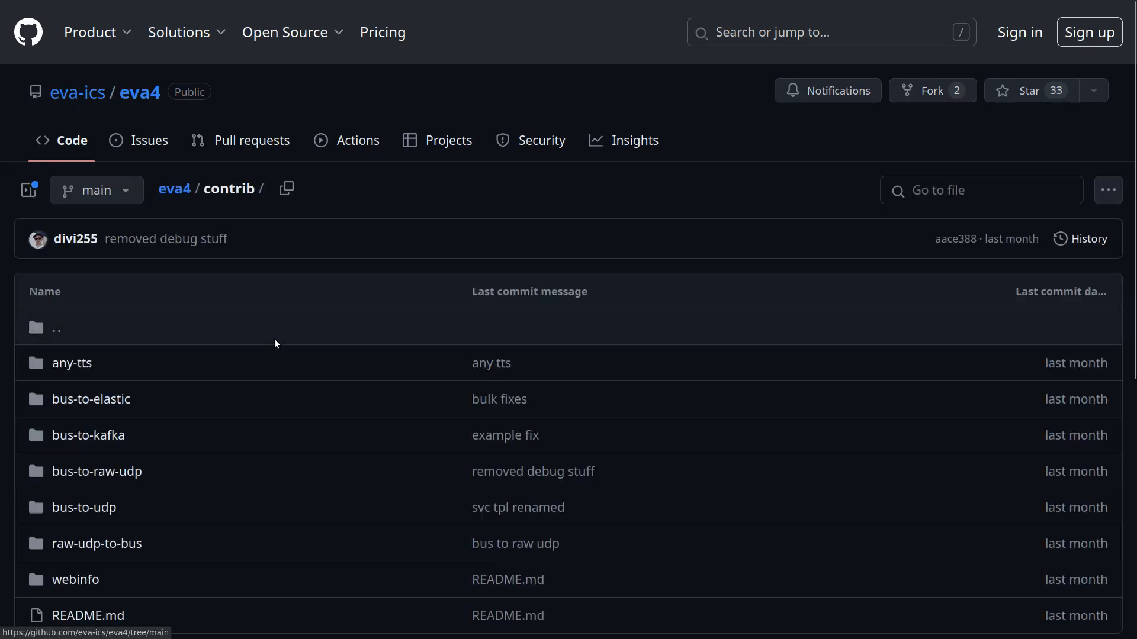
pyautogui.scroll(-5, 275, 339)
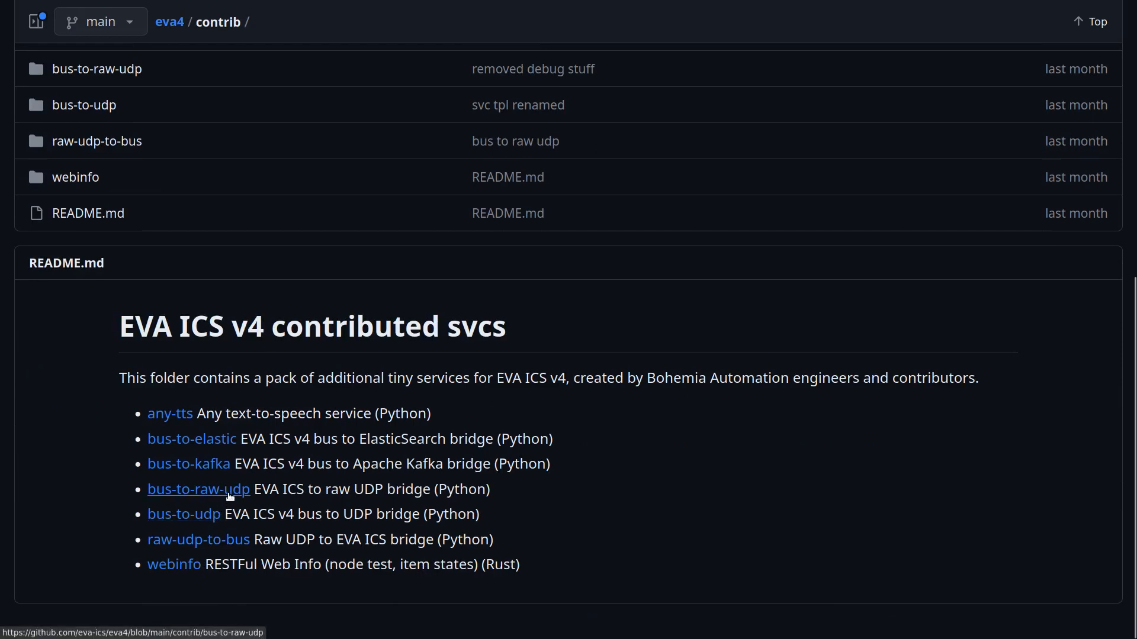
pyautogui.click(199, 515)
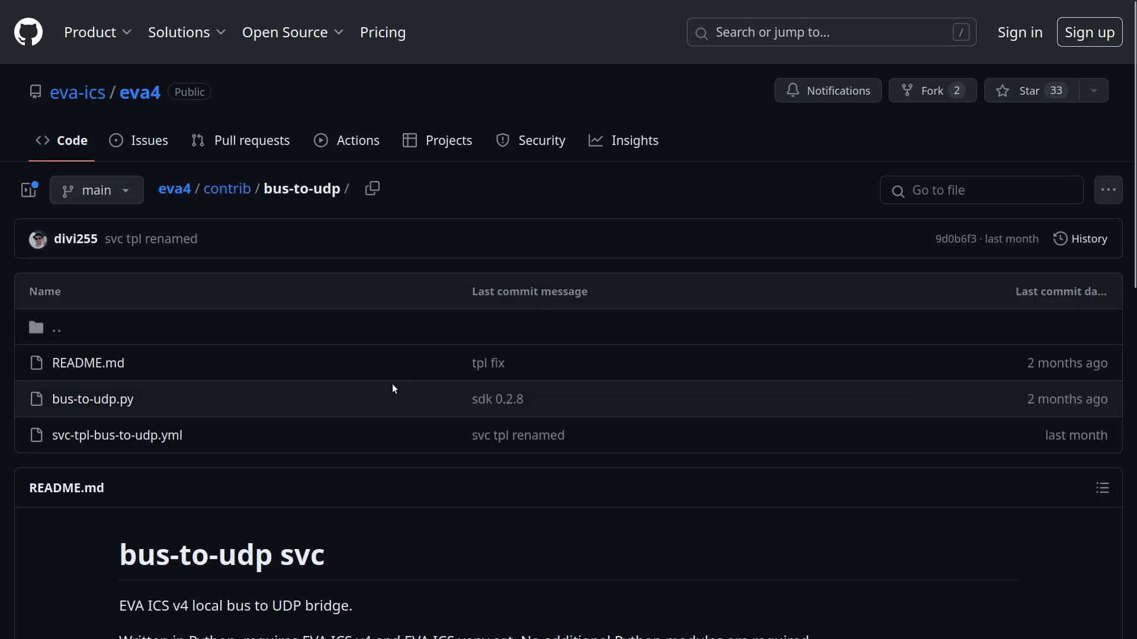
# Read the bus-to-udp setup instructions, examining the service template's command, subscribed OIDs, UDP target and payload format.
pyautogui.scroll(-5, 392, 384)
pyautogui.scroll(-5, 394, 385)
pyautogui.scroll(2, 392, 385)
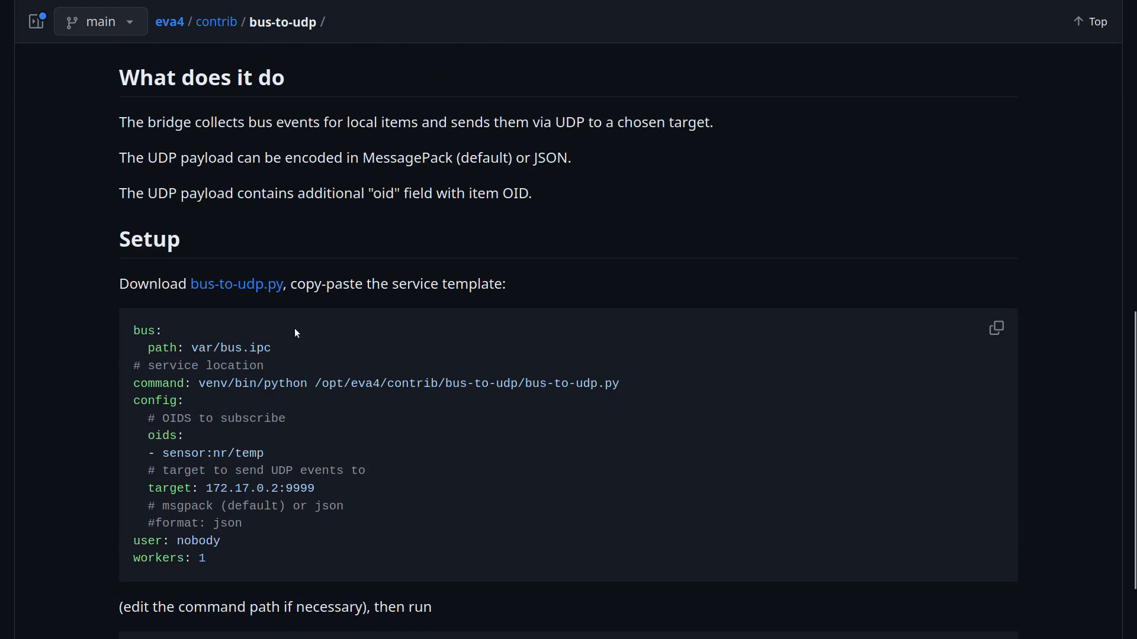
pyautogui.scroll(-2, 303, 320)
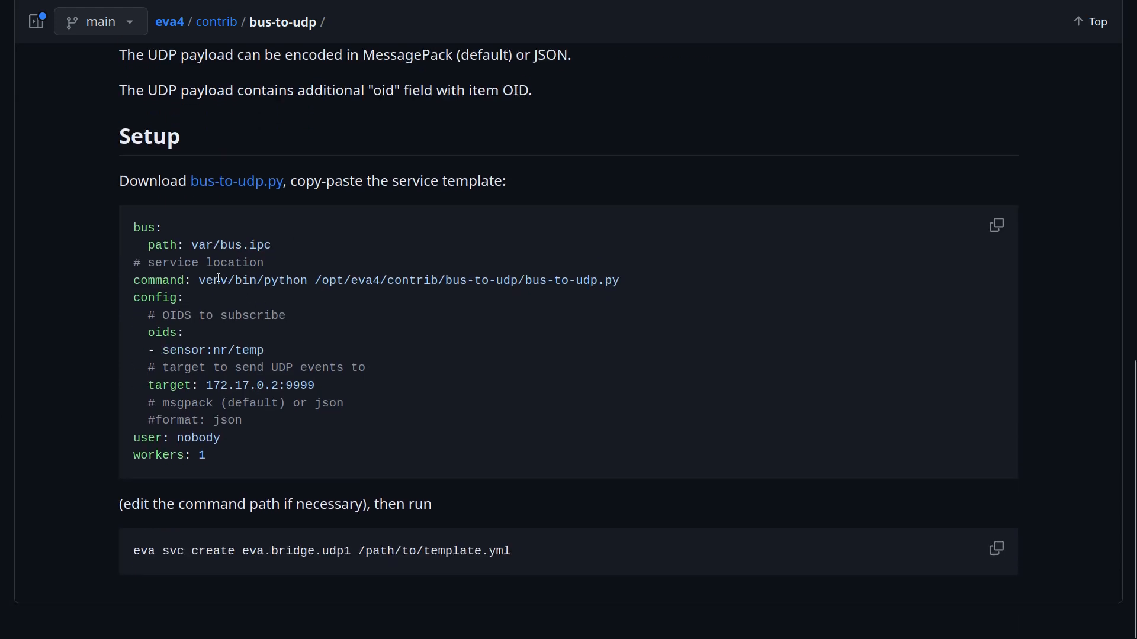
pyautogui.moveTo(228, 279); pyautogui.dragTo(360, 279)
pyautogui.click(365, 279)
pyautogui.moveTo(178, 349); pyautogui.dragTo(267, 350)
pyautogui.click(150, 350)
pyautogui.moveTo(178, 386); pyautogui.dragTo(308, 387)
pyautogui.click(313, 393)
pyautogui.doubleClick(178, 404)
pyautogui.click(269, 409)
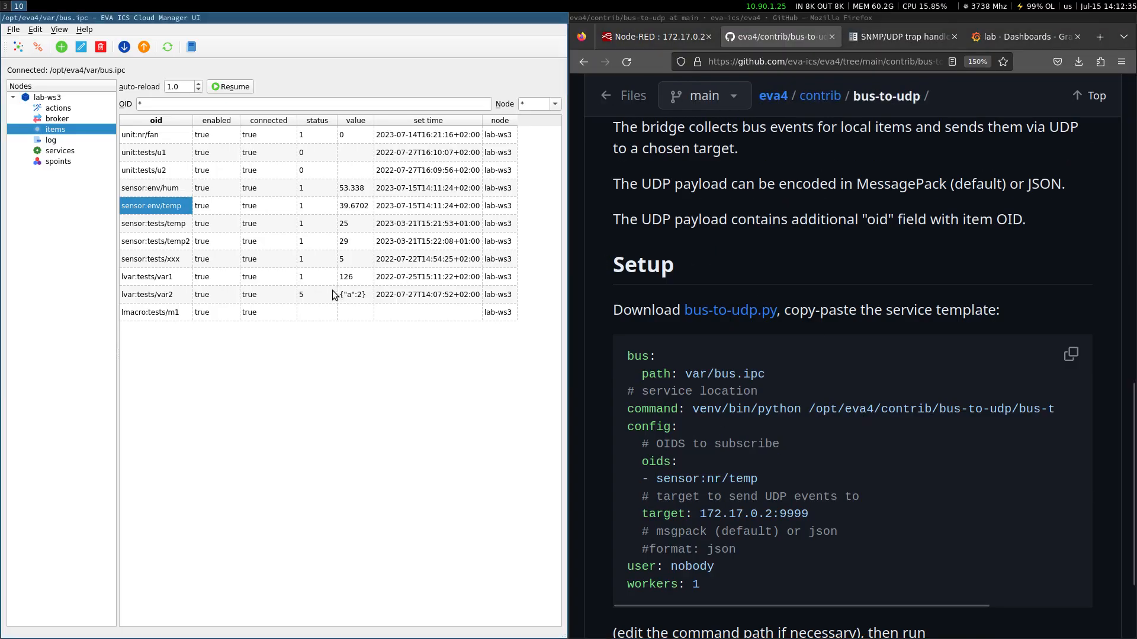
# Start adding a service to node lab-ws3 in EVA ICS Cloud Manager and load the svc-tpl-bus-to-udp.yml template from the home folder.
pyautogui.click(77, 151)
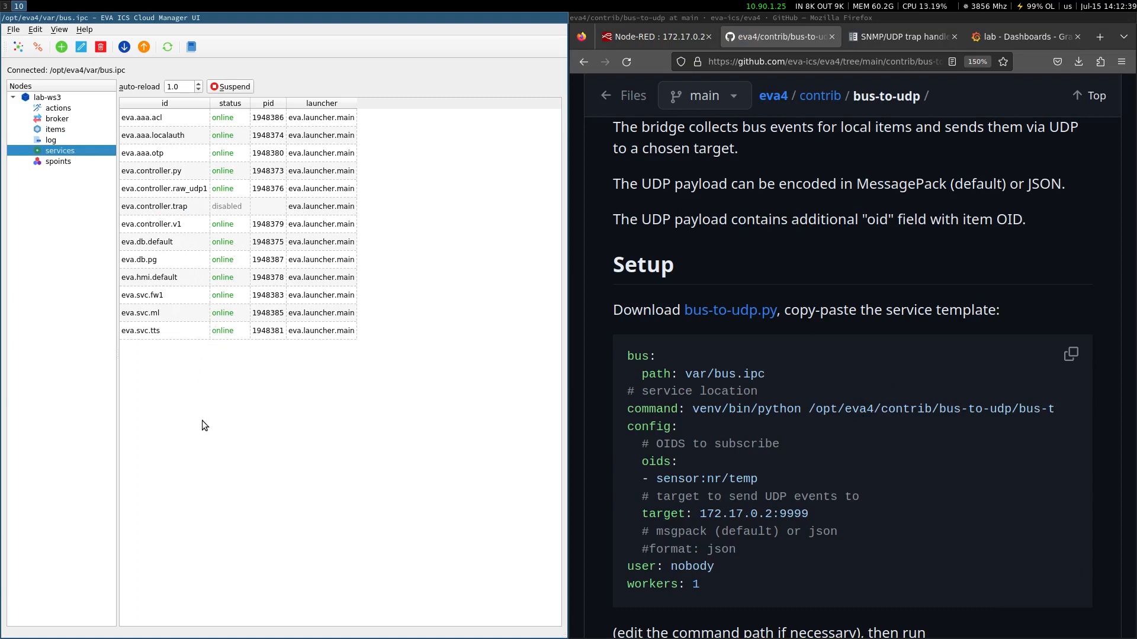
pyautogui.click(62, 47)
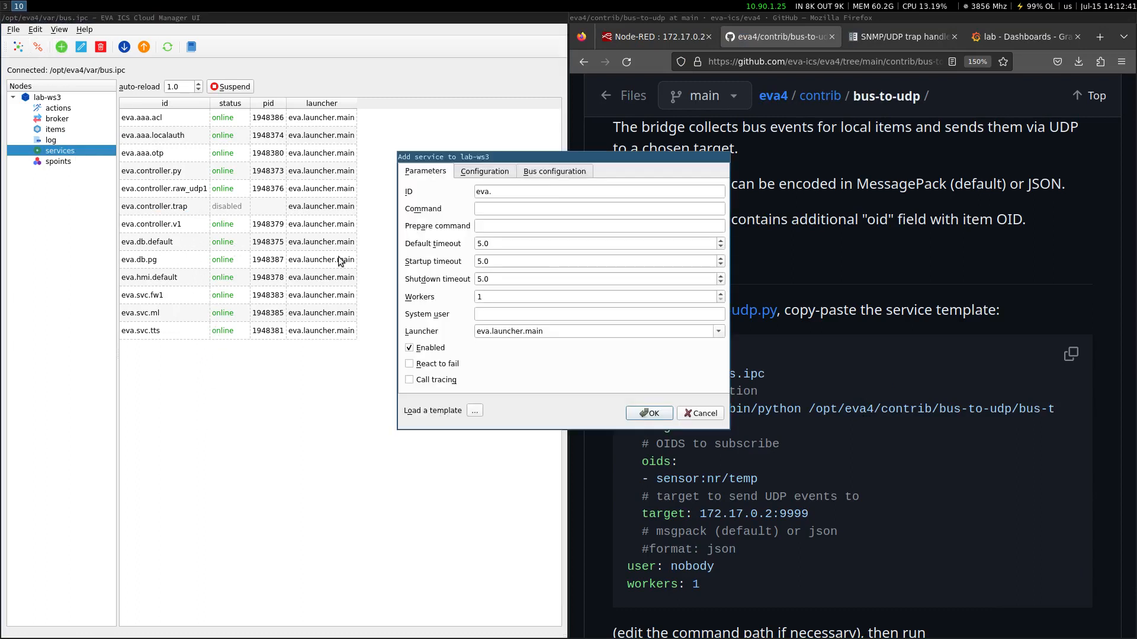
pyautogui.moveTo(506, 156); pyautogui.dragTo(279, 238)
pyautogui.click(235, 482)
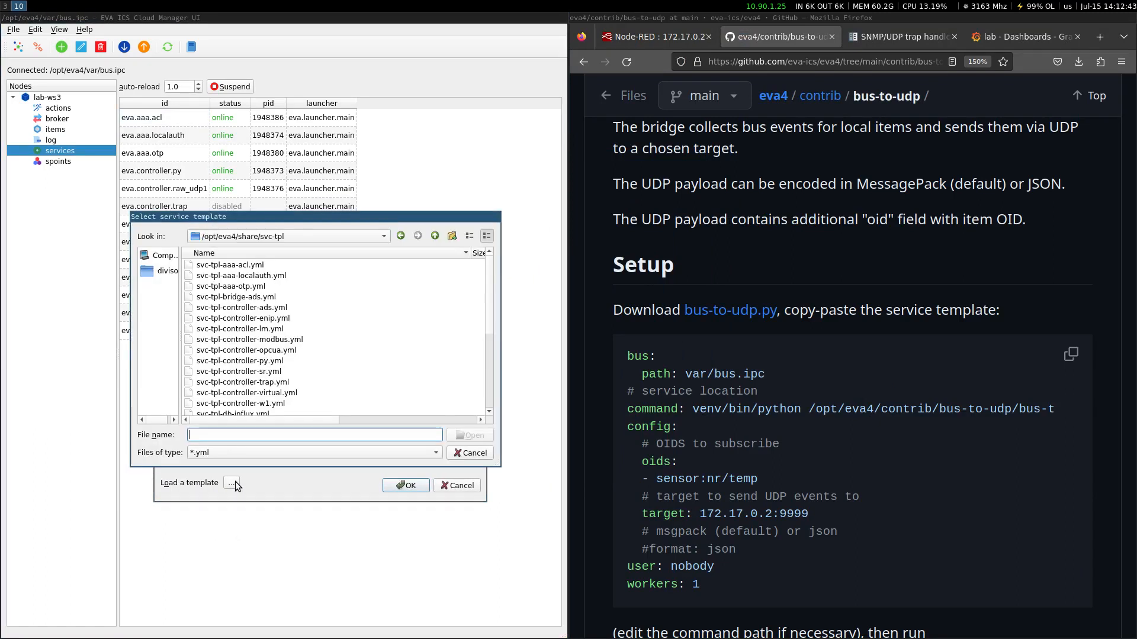
pyautogui.click(162, 271)
pyautogui.scroll(-5, 300, 383)
pyautogui.scroll(-3, 300, 383)
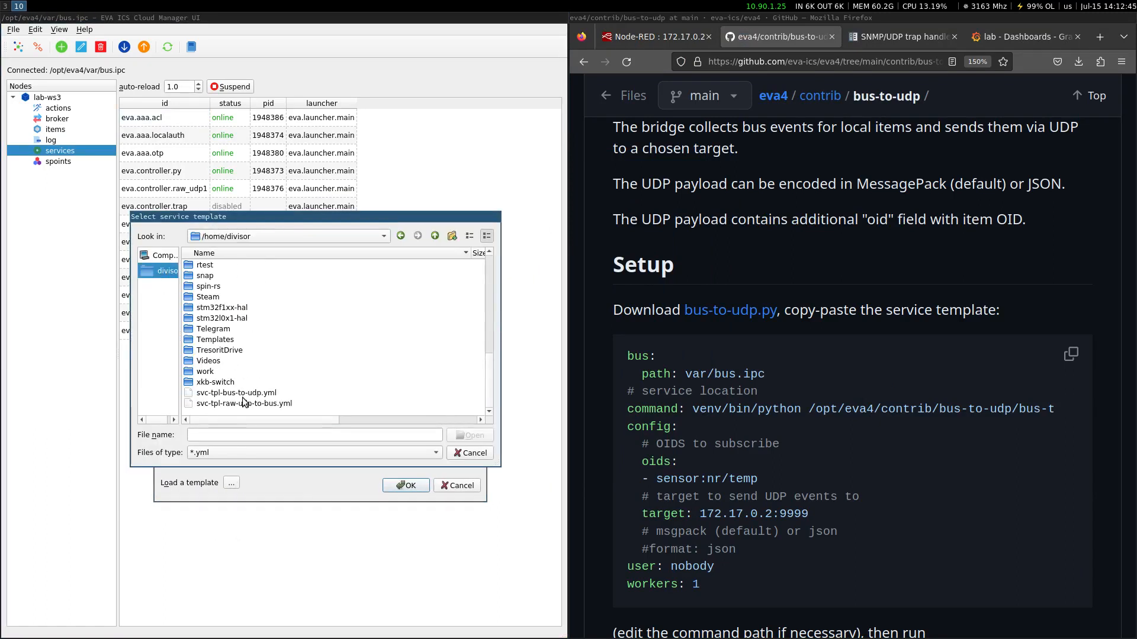
pyautogui.click(264, 395)
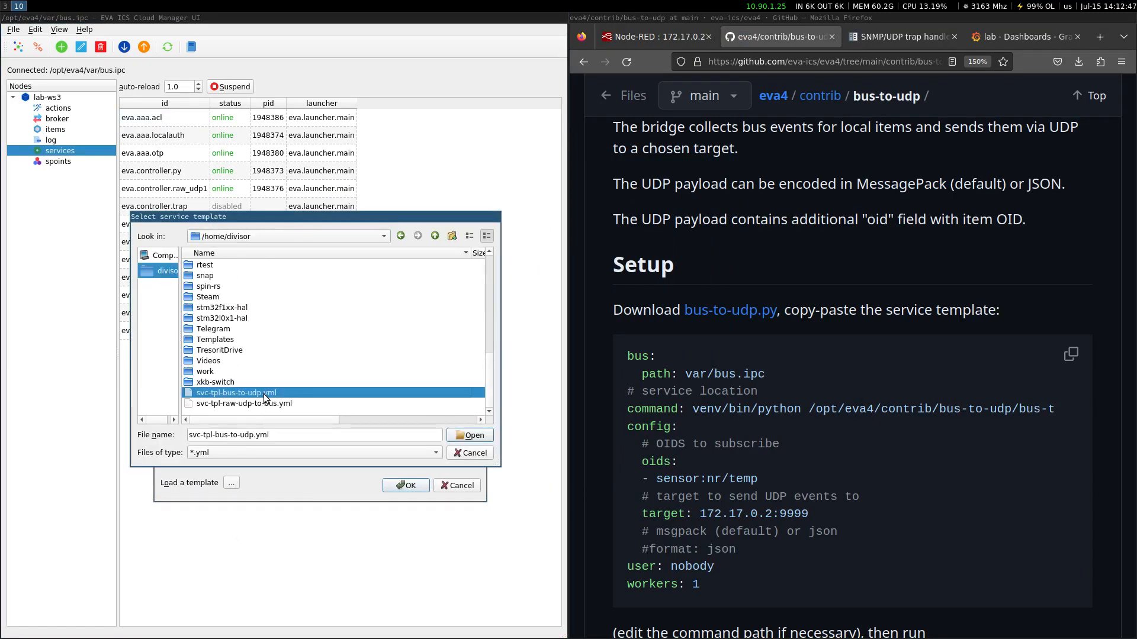
pyautogui.click(449, 438)
# Clear the system user of the new service so that the field is empty.
pyautogui.click(342, 282)
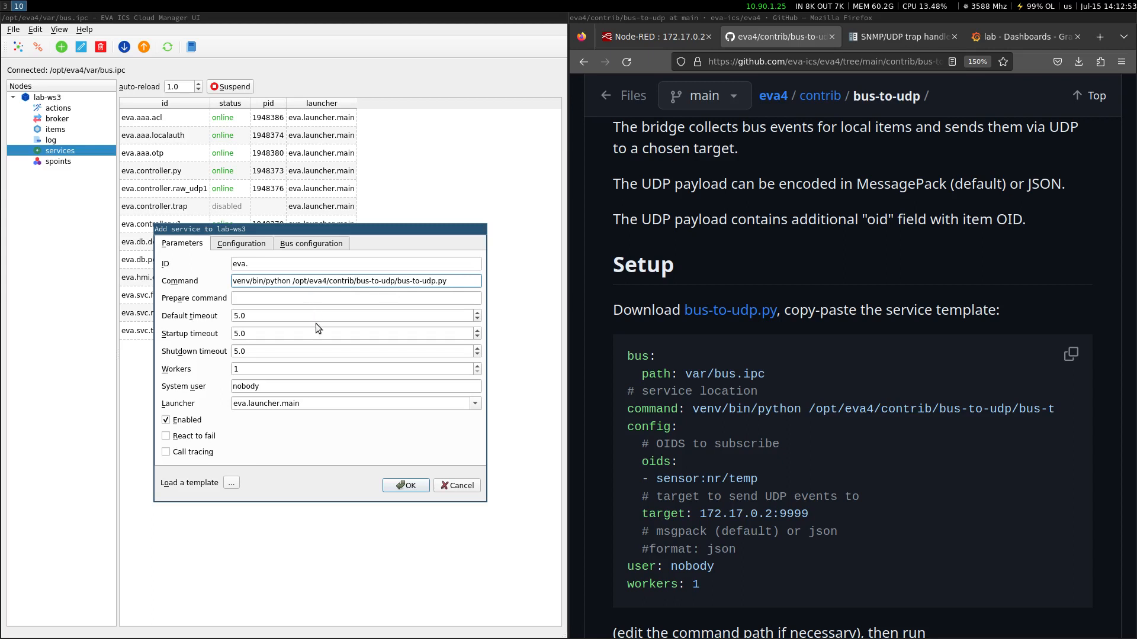
pyautogui.click(289, 388)
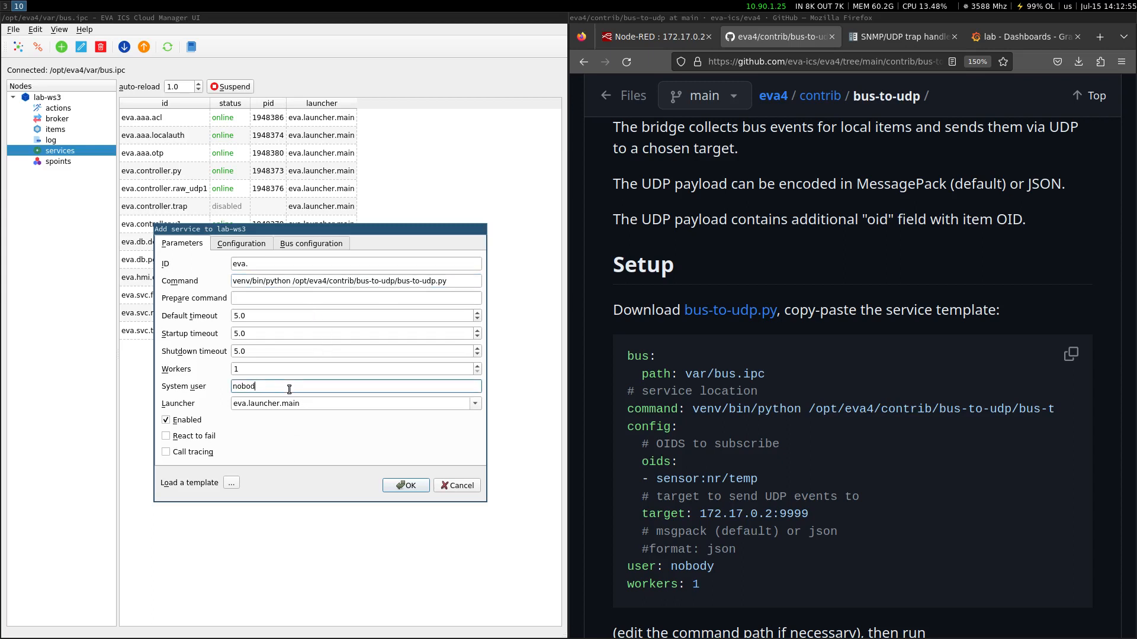
pyautogui.press('BackSpace')
pyautogui.press('BackSpace')
pyautogui.press('BackSpace')
pyautogui.press('BackSpace')
pyautogui.press('BackSpace')
# Set the new service's ID to eva.bridge.udp1.
pyautogui.moveTo(270, 229); pyautogui.dragTo(334, 200)
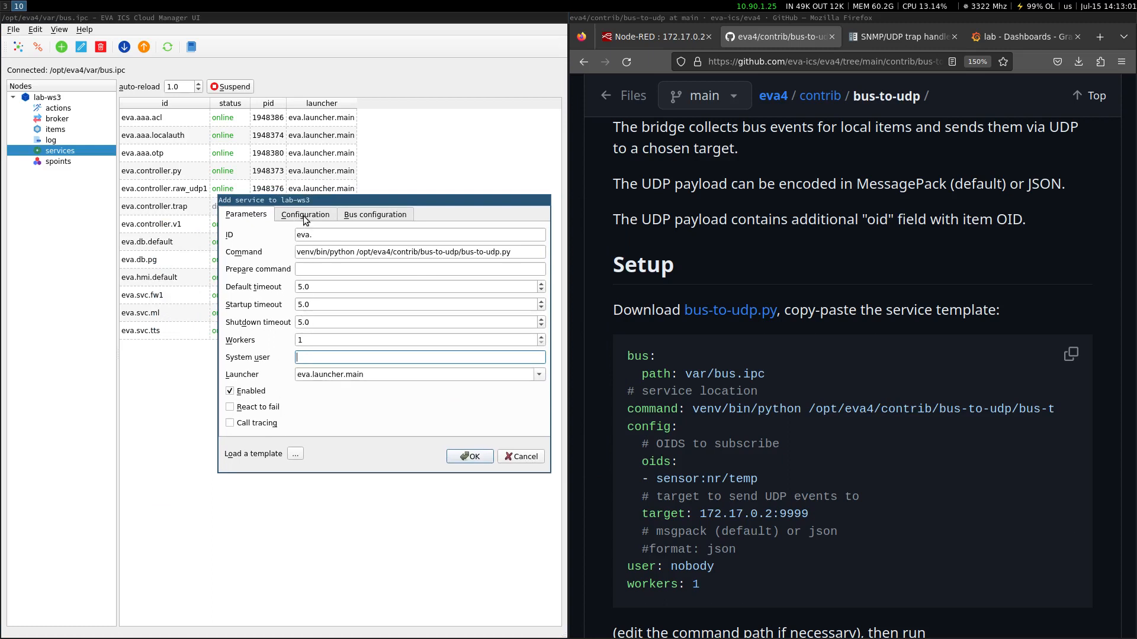
pyautogui.moveTo(324, 204); pyautogui.dragTo(243, 287)
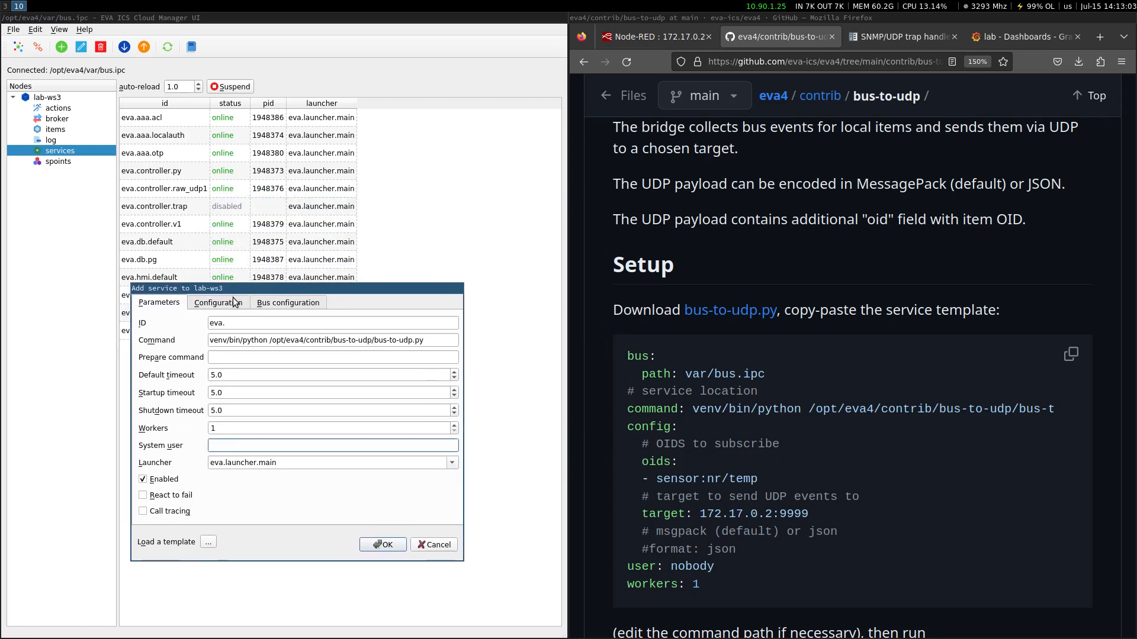
pyautogui.click(253, 325)
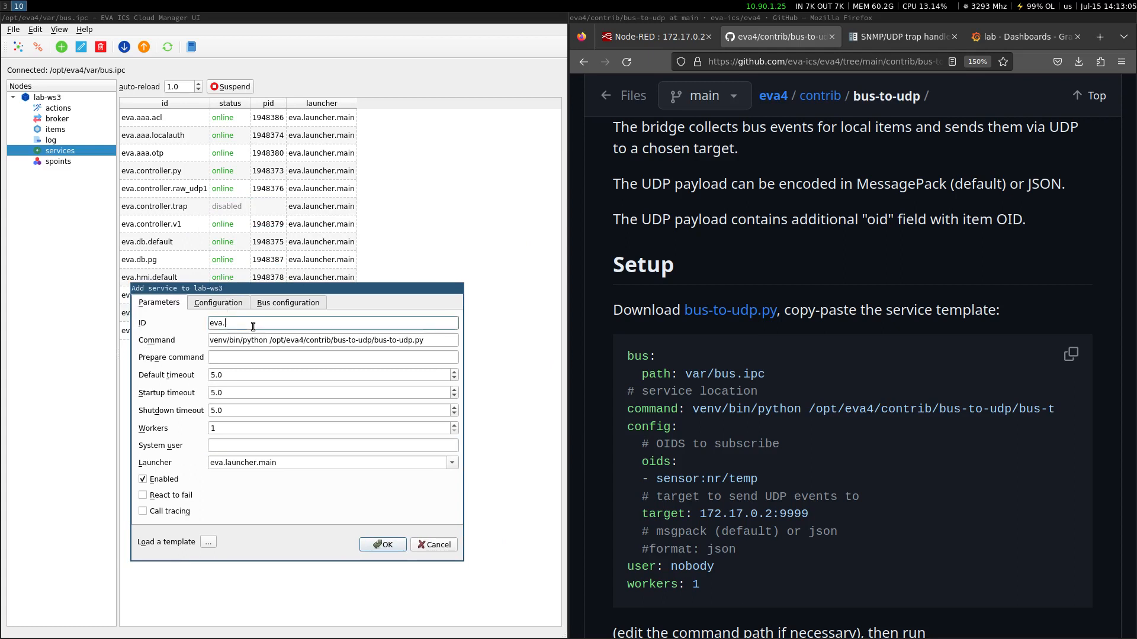
pyautogui.write('eva.bridge.udp1')
pyautogui.moveTo(272, 286); pyautogui.dragTo(362, 287)
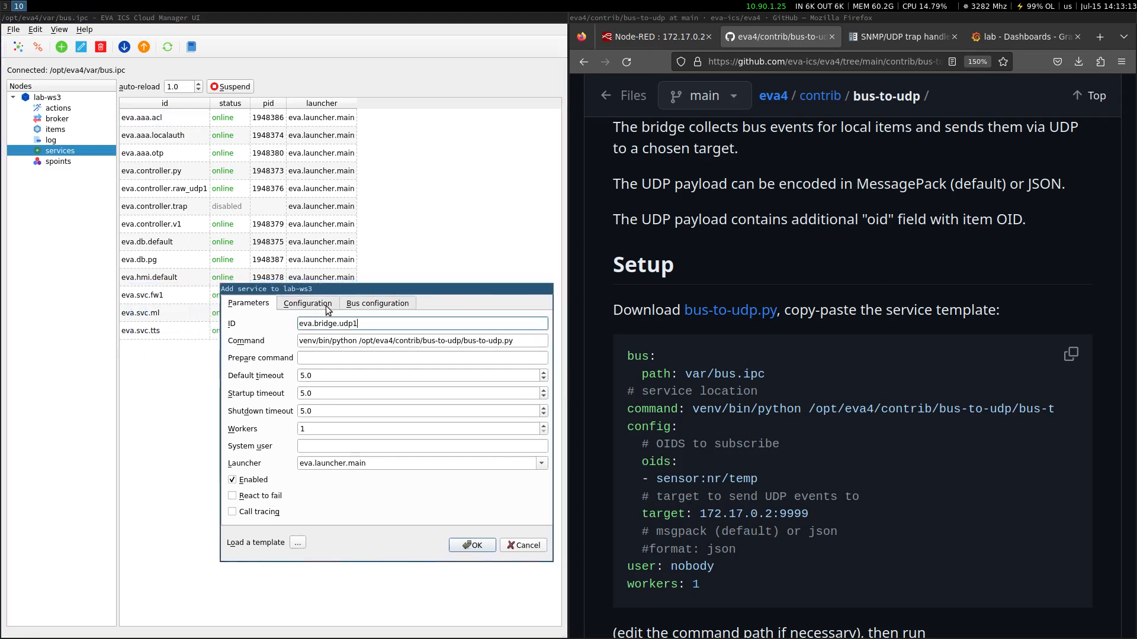
# Change the subscribed OID in the service configuration to sensor:env/#.
pyautogui.click(309, 304)
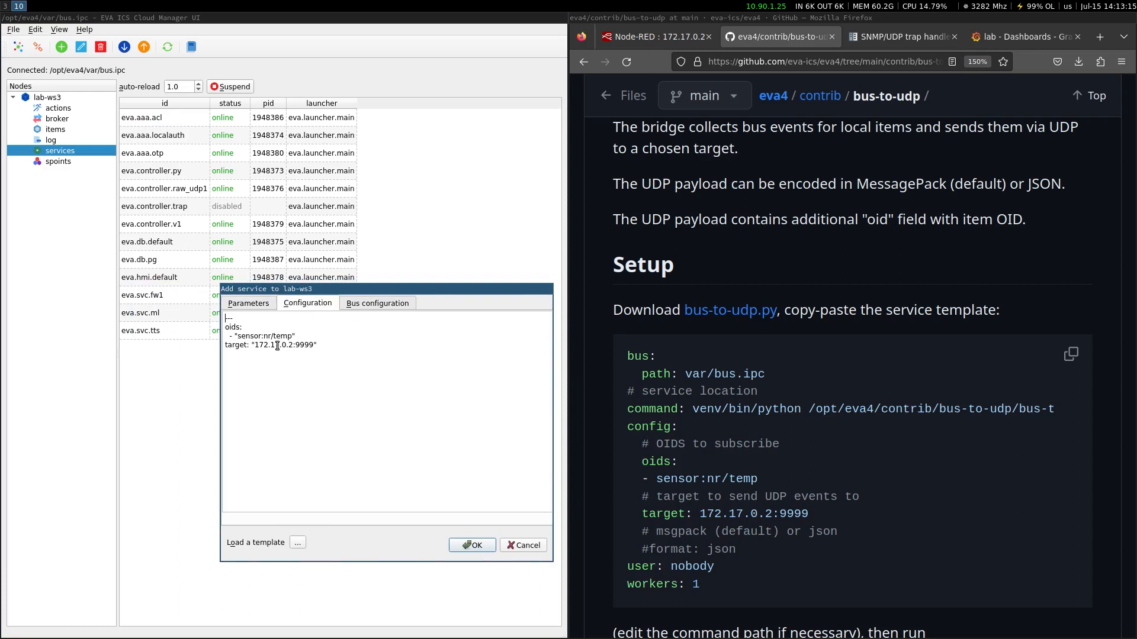
pyautogui.click(259, 345)
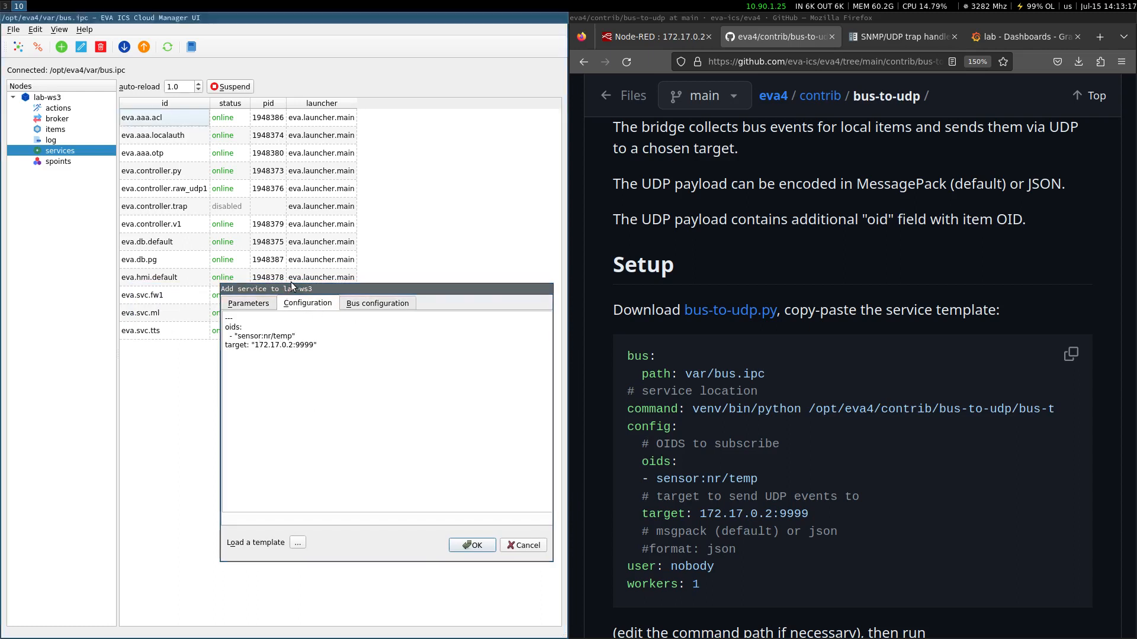
pyautogui.moveTo(292, 287); pyautogui.dragTo(428, 291)
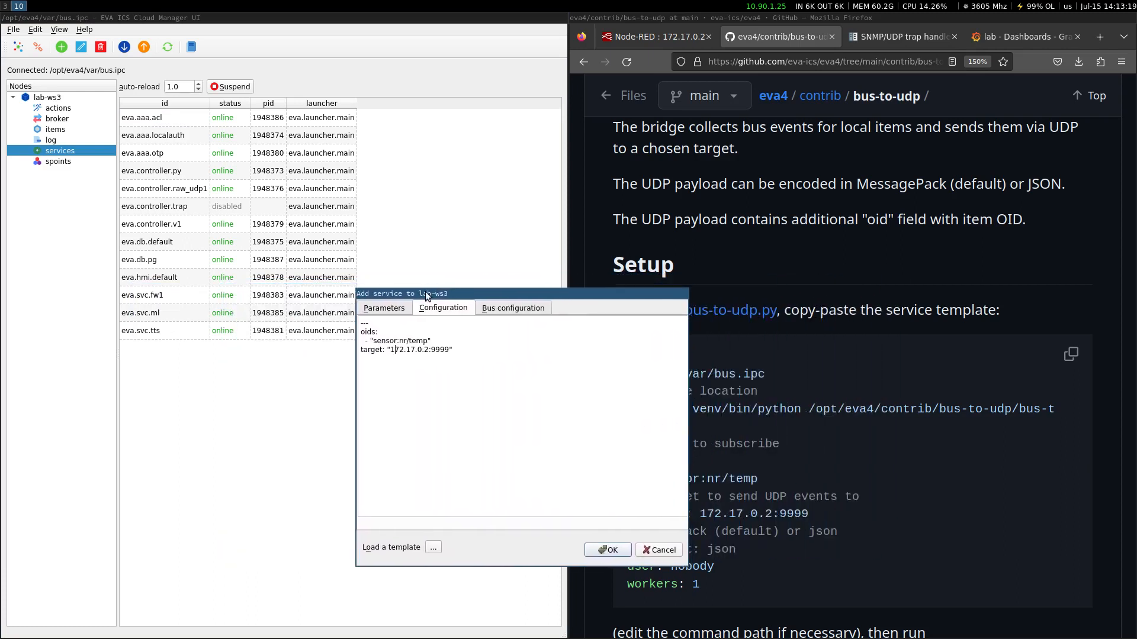
pyautogui.press('BackSpace')
pyautogui.write('env')
pyautogui.press('BackSpace')
pyautogui.press('BackSpace')
pyautogui.press('BackSpace')
pyautogui.press('BackSpace')
pyautogui.write('#')
pyautogui.press('Down')
# Review the new service's bus configuration and parameters, and create the service.
pyautogui.click(513, 308)
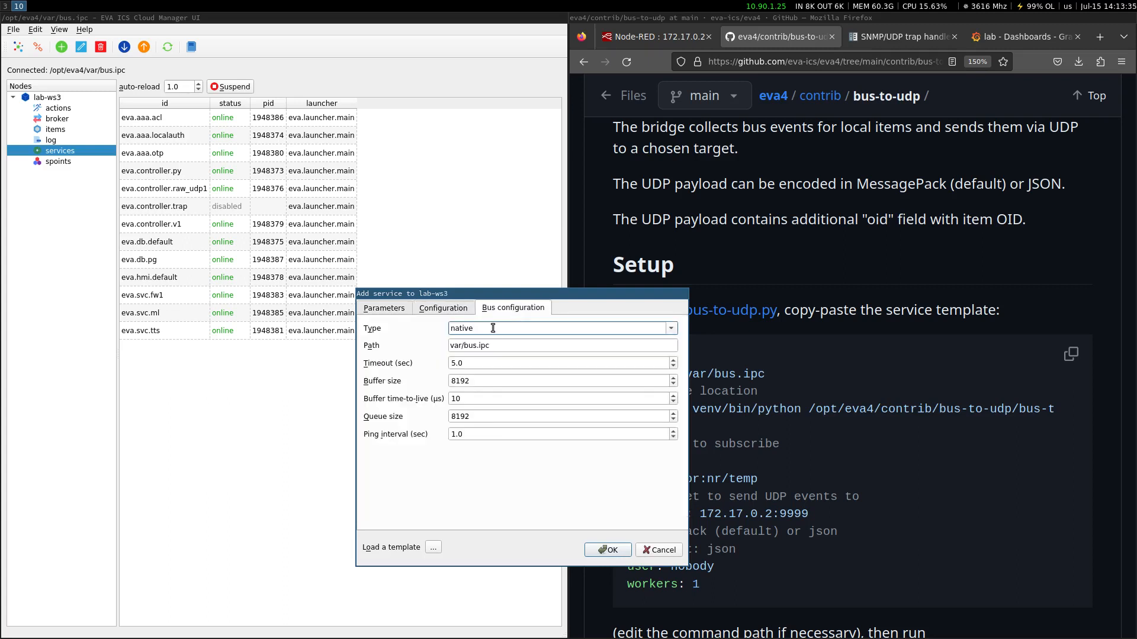
pyautogui.click(447, 308)
pyautogui.moveTo(493, 296); pyautogui.dragTo(317, 244)
pyautogui.click(218, 256)
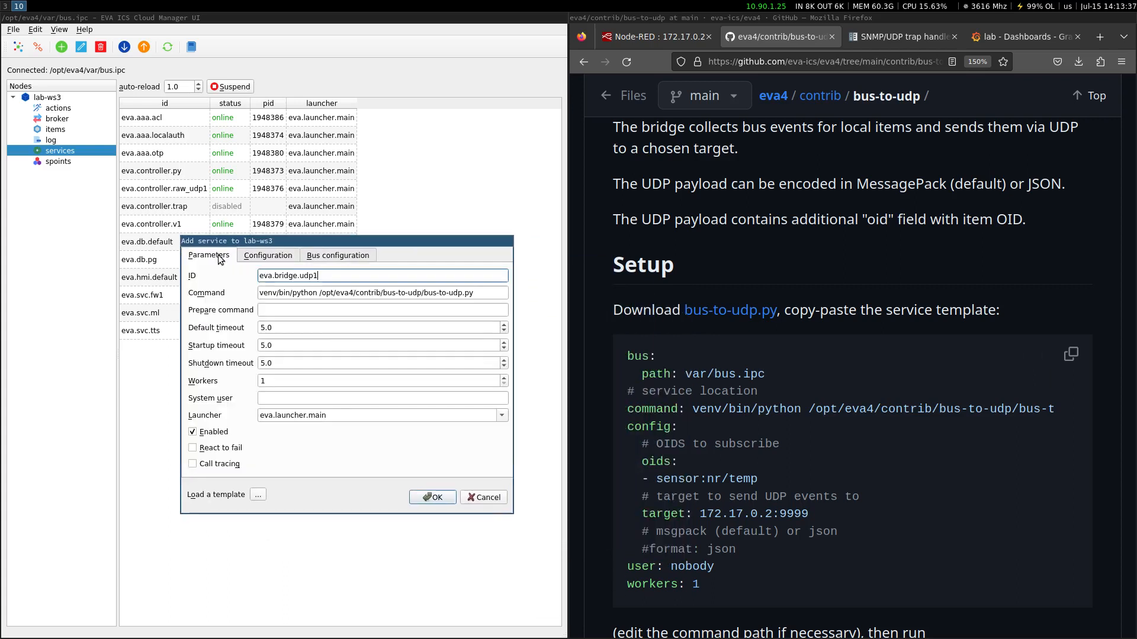
pyautogui.click(430, 497)
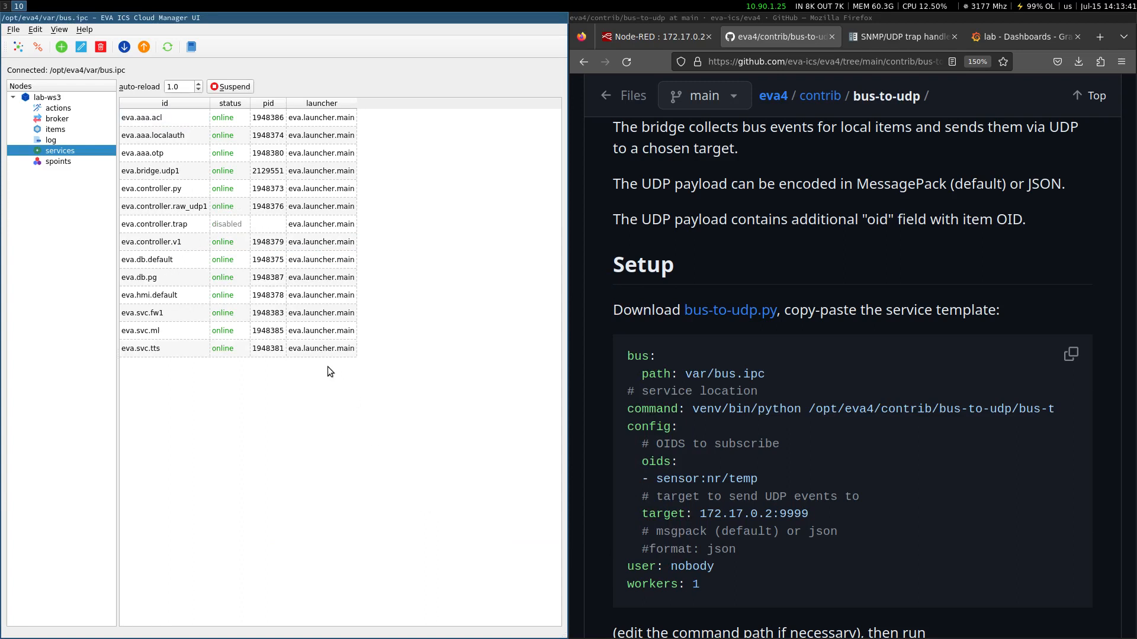
# Call the test method of the eva.bridge.udp1 service and check the service's startup entries in the eva-node terminal log.
pyautogui.rightClick(182, 173)
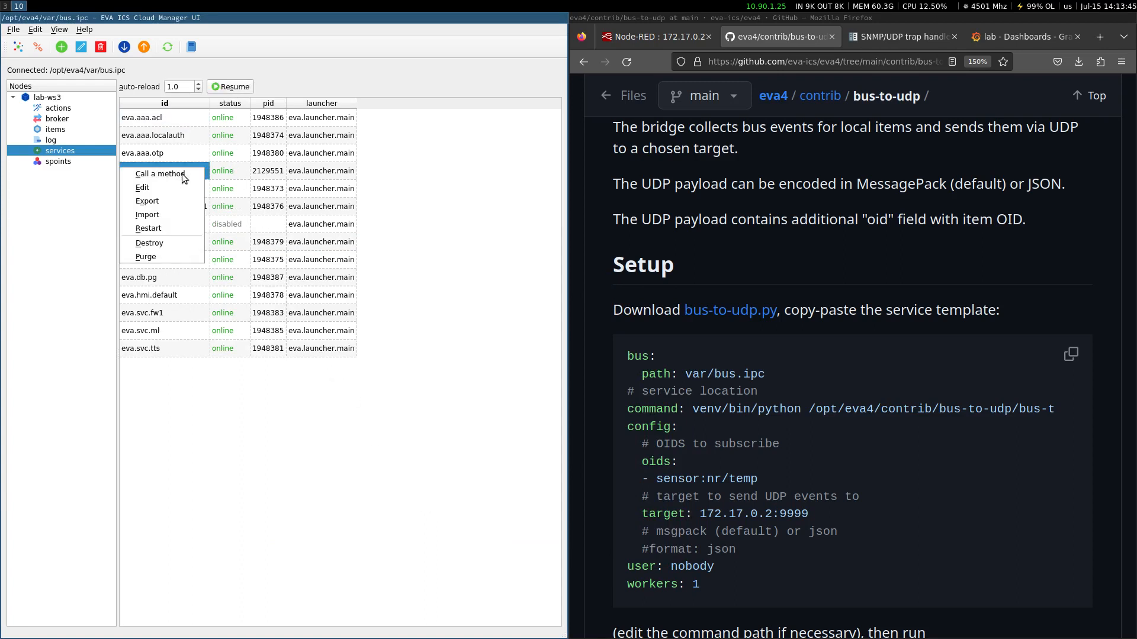
pyautogui.click(179, 180)
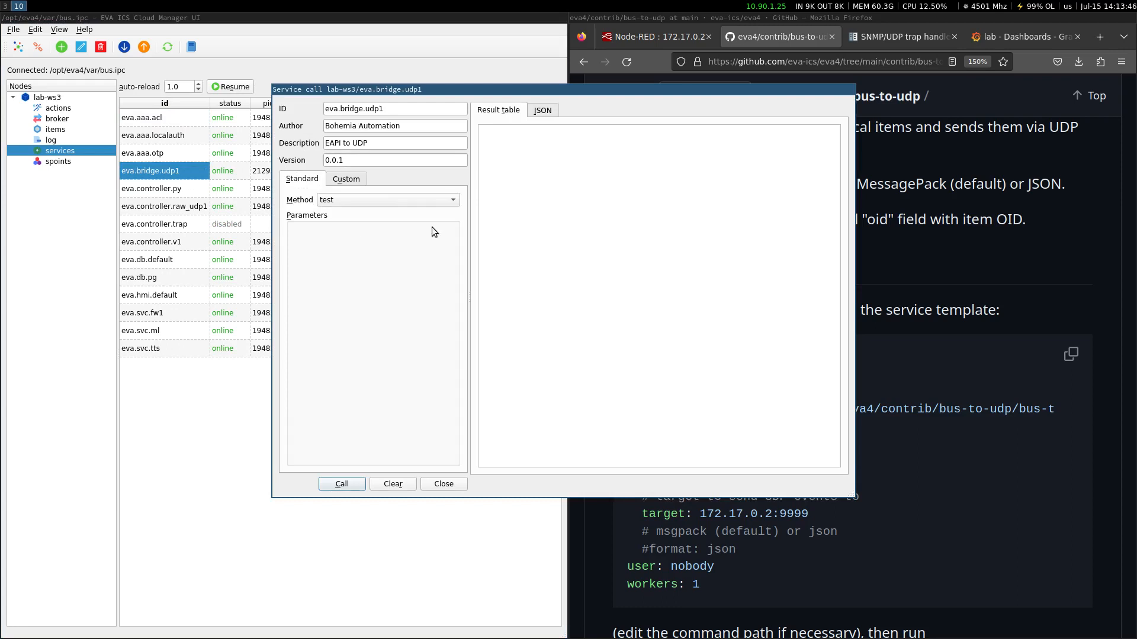
pyautogui.click(342, 484)
pyautogui.click(382, 198)
pyautogui.click(379, 196)
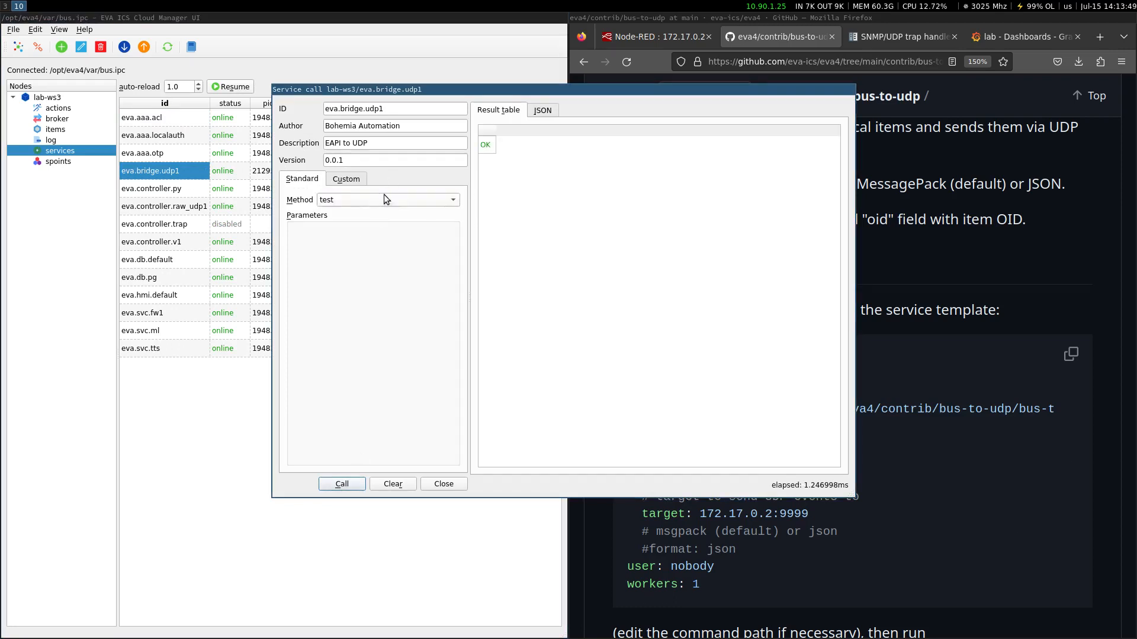
pyautogui.click(359, 178)
pyautogui.press('Escape')
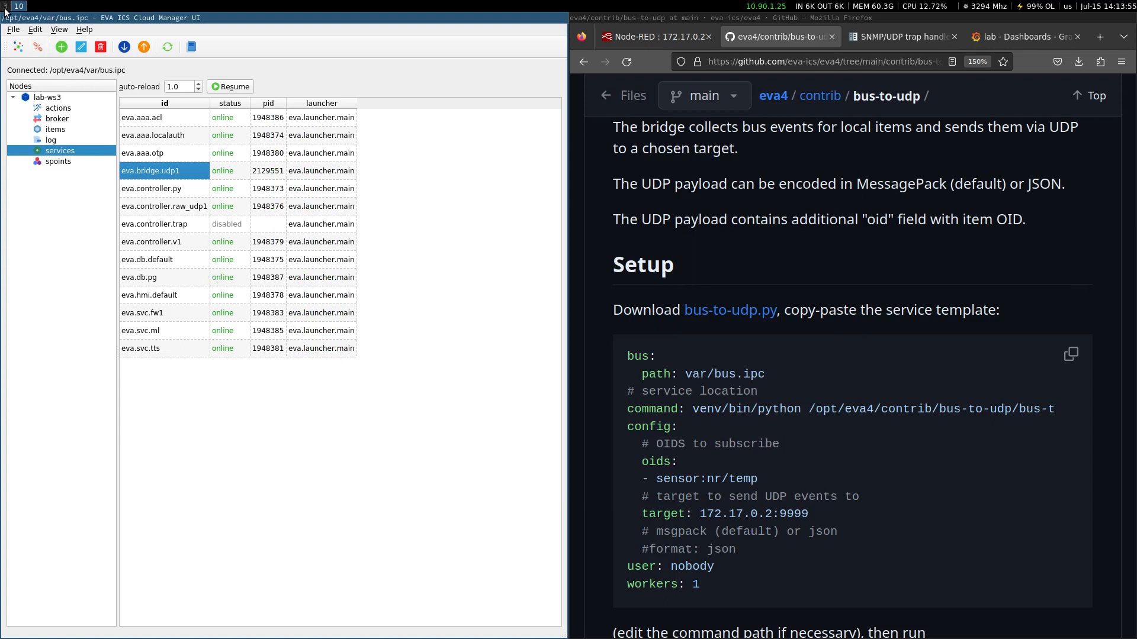
pyautogui.click(6, 7)
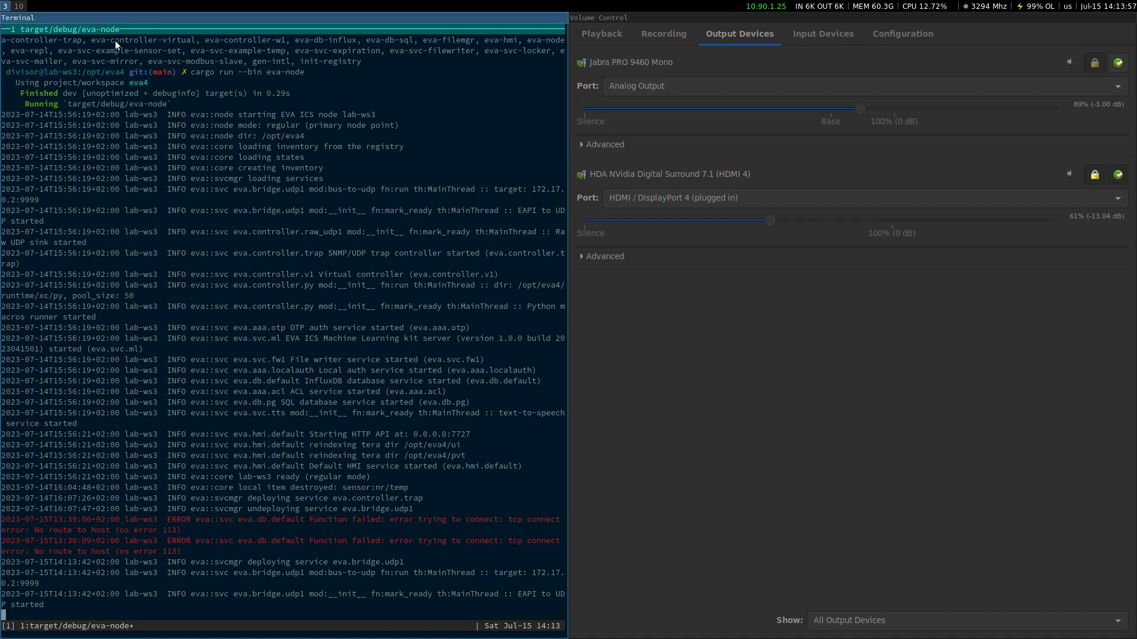
pyautogui.click(20, 6)
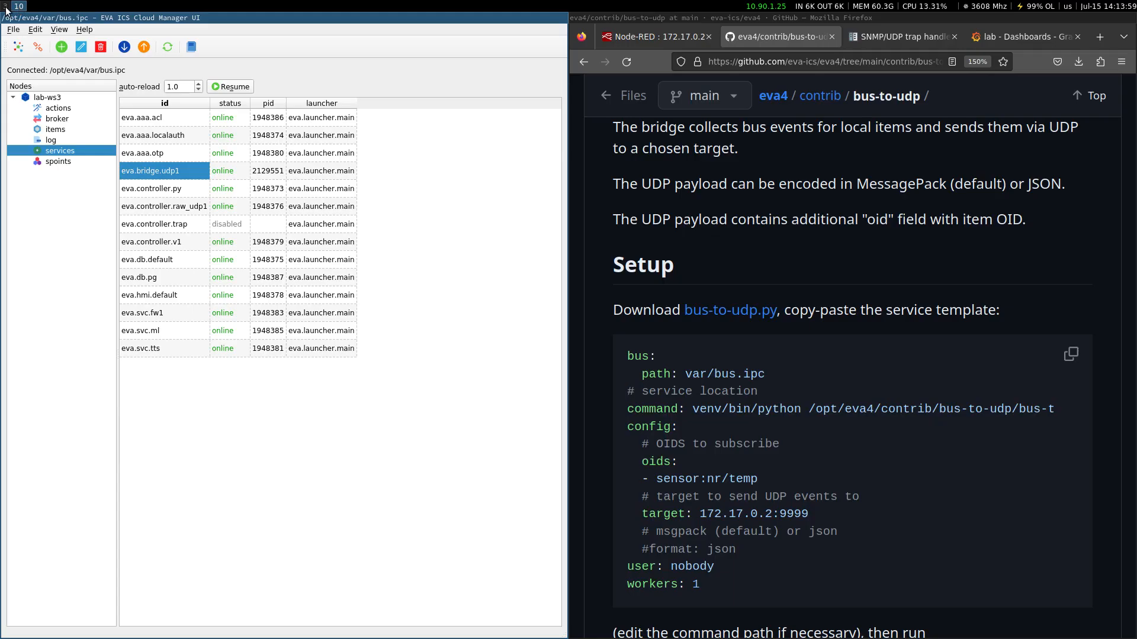
# Switch to the Node-RED flow in Firefox, show it across the full screen width, and reposition the udp node on the canvas.
pyautogui.click(684, 37)
pyautogui.press('F11')
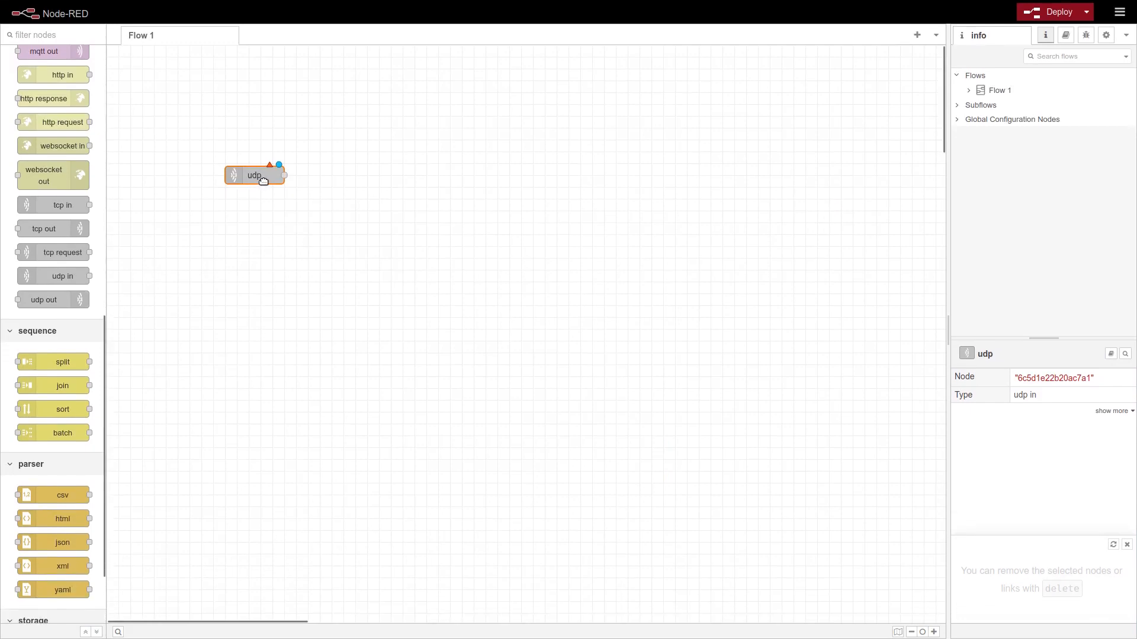
pyautogui.press('F11')
pyautogui.click(291, 399)
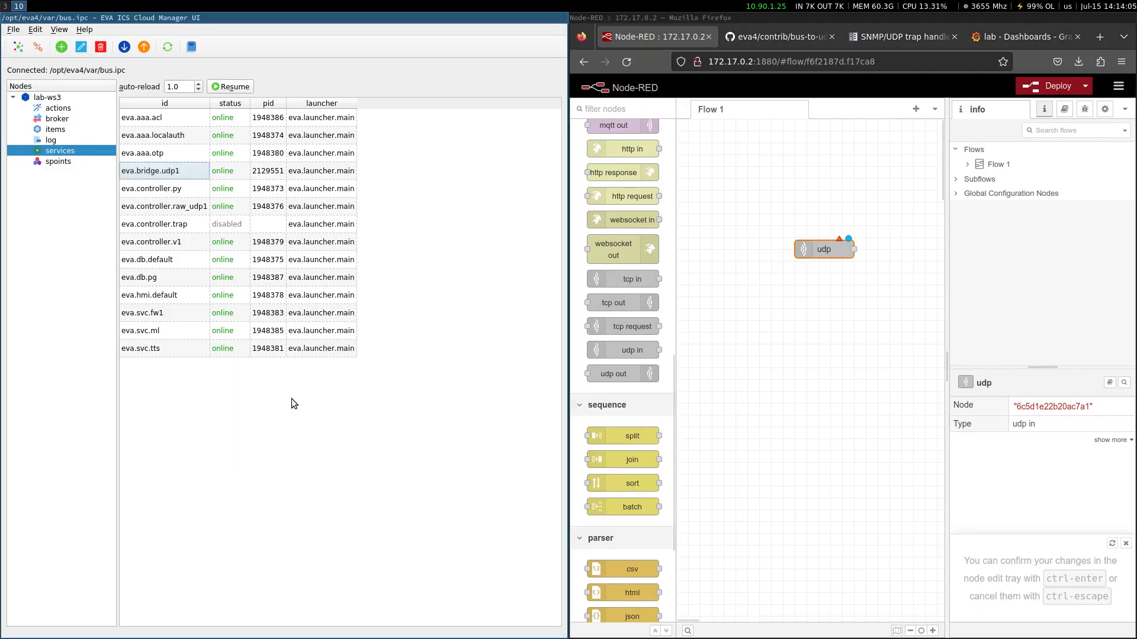
pyautogui.press('super+shift+q')
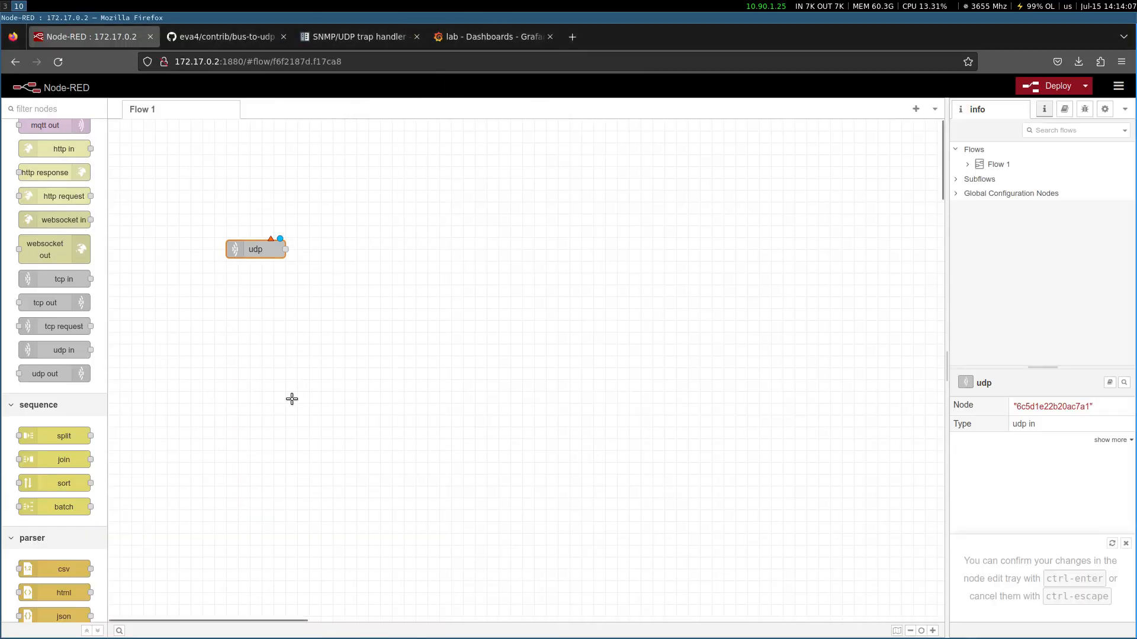
pyautogui.click(386, 311)
pyautogui.moveTo(267, 250); pyautogui.dragTo(195, 286)
# Configure the udp in node to listen on port 9999 and name it EVA ICS in.
pyautogui.doubleClick(188, 290)
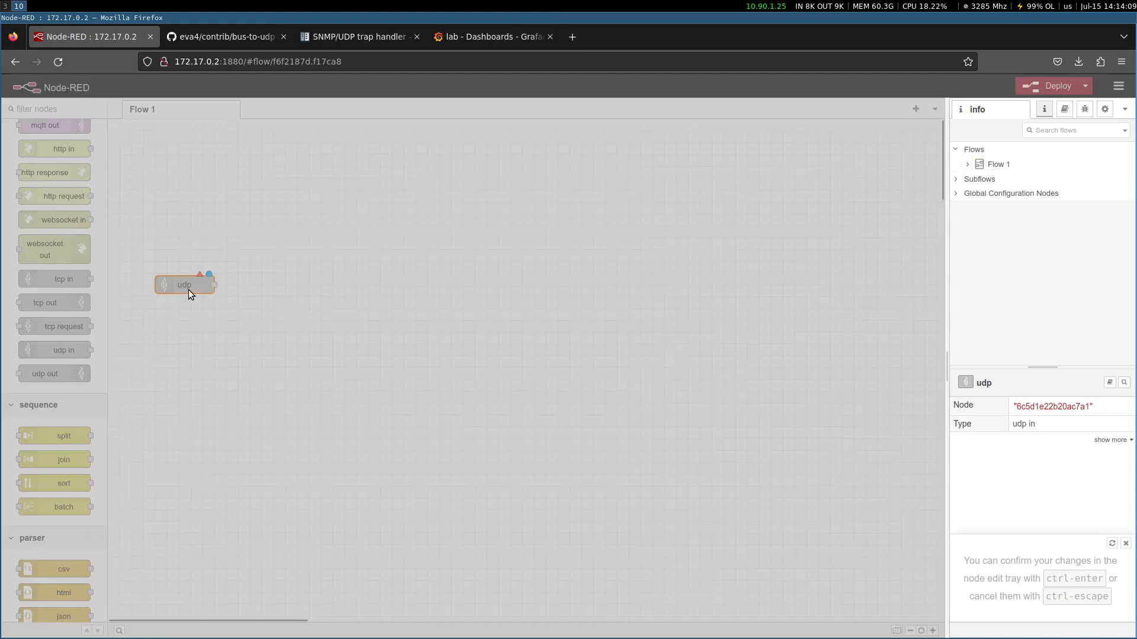
pyautogui.click(758, 210)
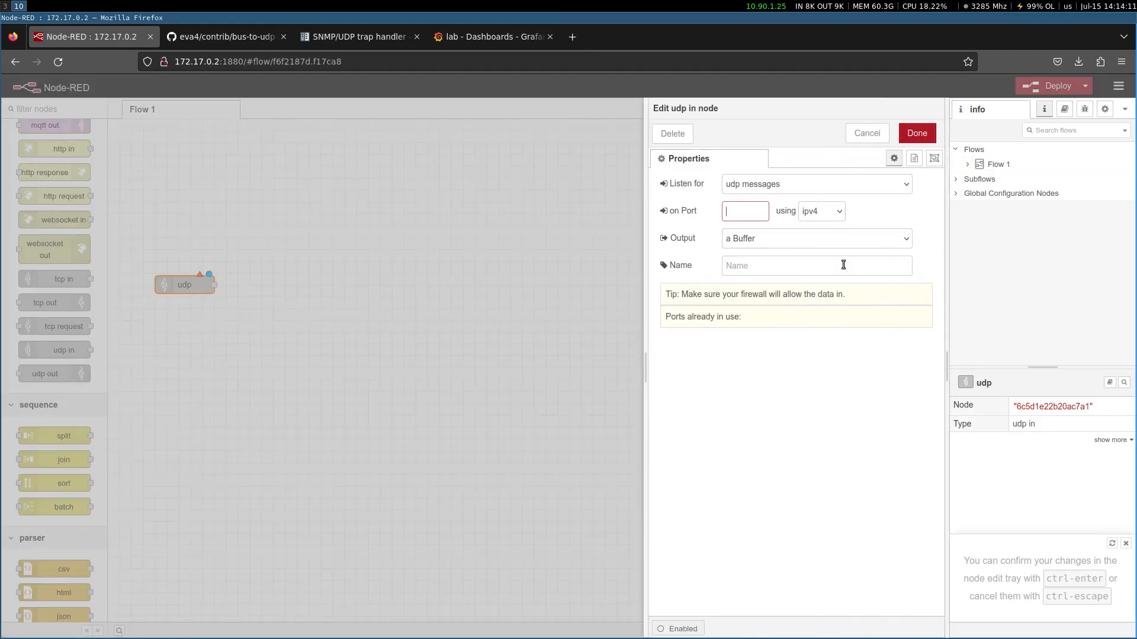
pyautogui.write('9999')
pyautogui.click(791, 261)
pyautogui.write('EVA ICS i')
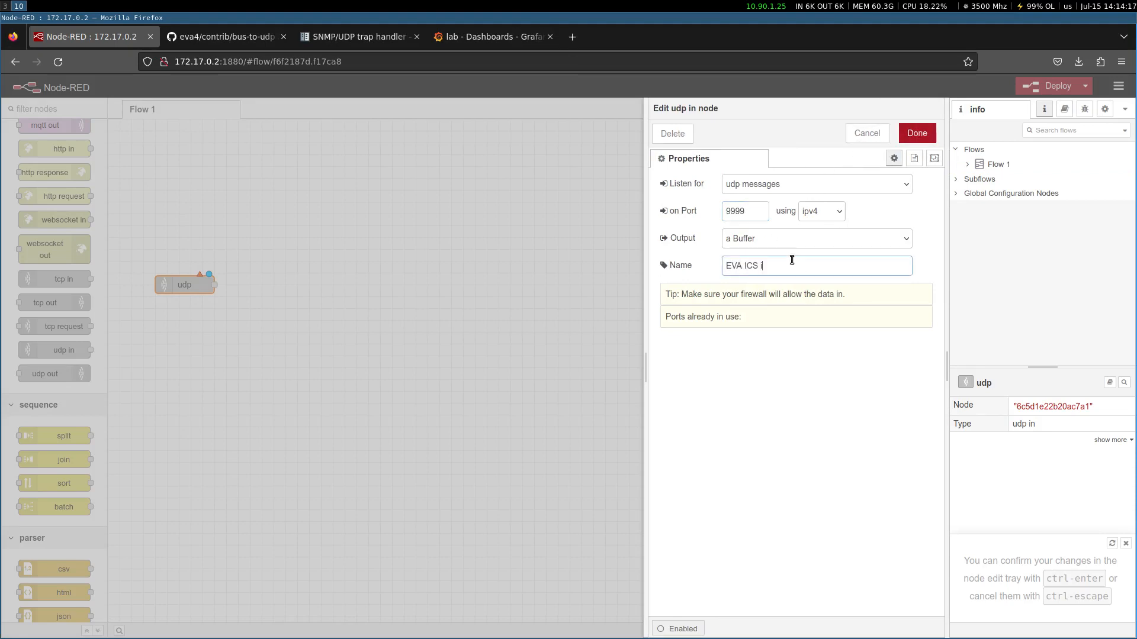
pyautogui.write('n')
pyautogui.click(912, 135)
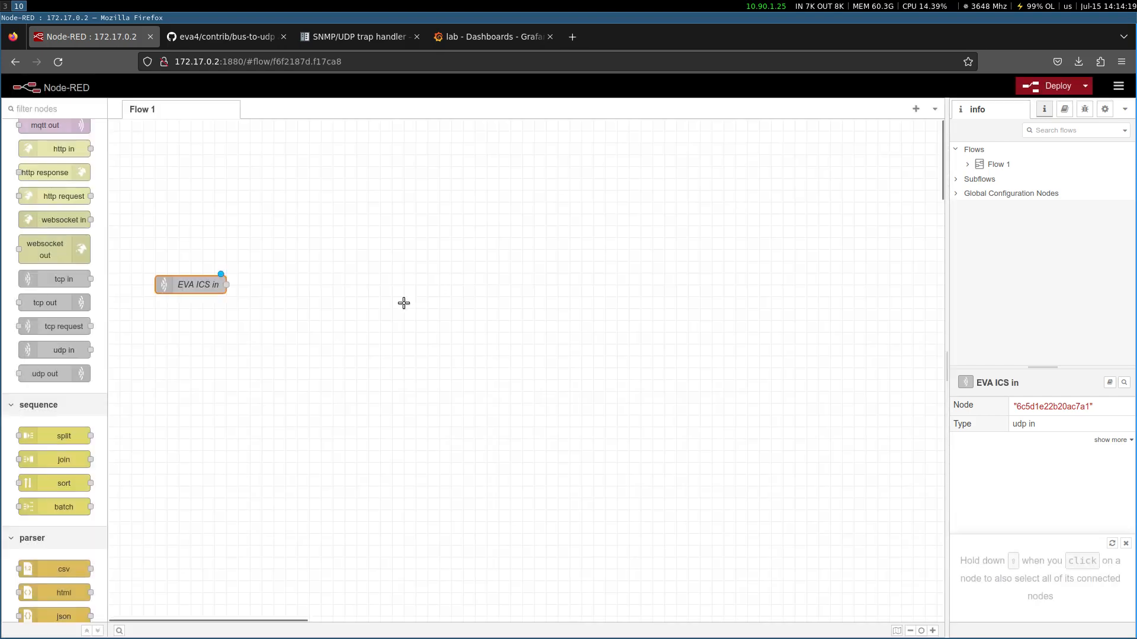
# Add a debug node to Flow 1 and wire the EVA ICS in node's output to it.
pyautogui.moveTo(212, 285); pyautogui.dragTo(248, 273)
pyautogui.scroll(-3, 53, 468)
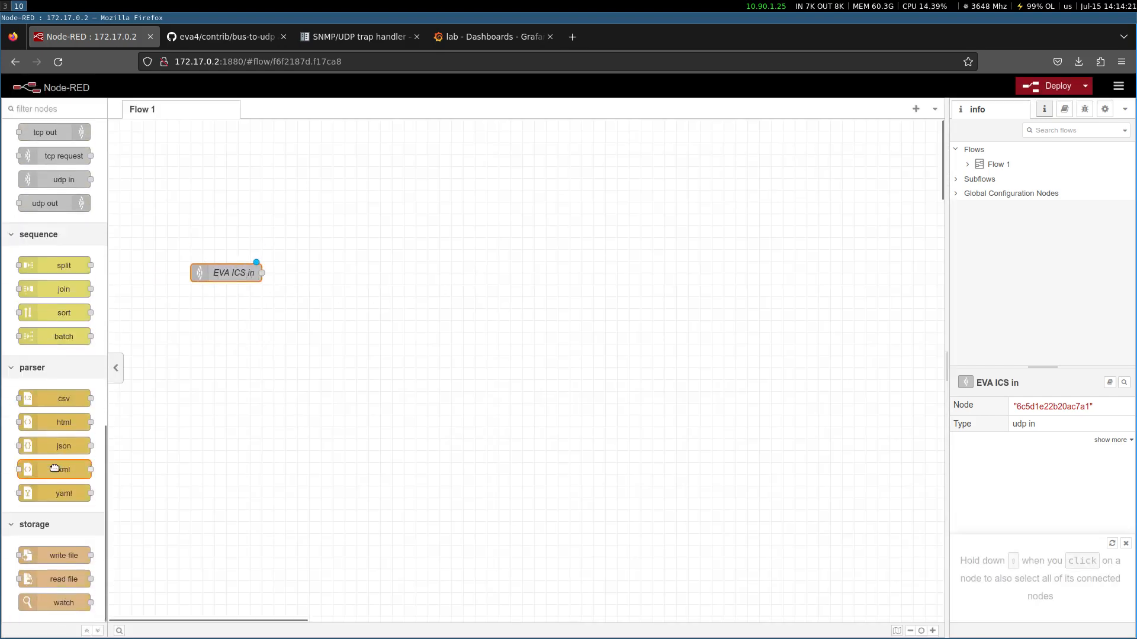
pyautogui.scroll(10, 56, 414)
pyautogui.scroll(3, 76, 265)
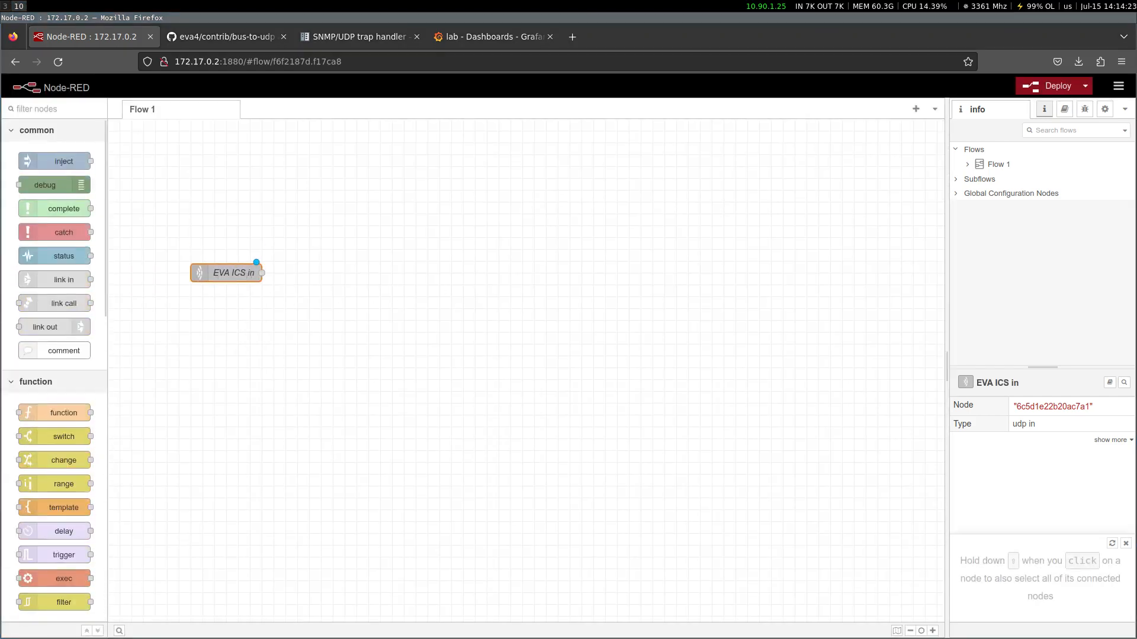
pyautogui.moveTo(53, 185); pyautogui.dragTo(334, 265)
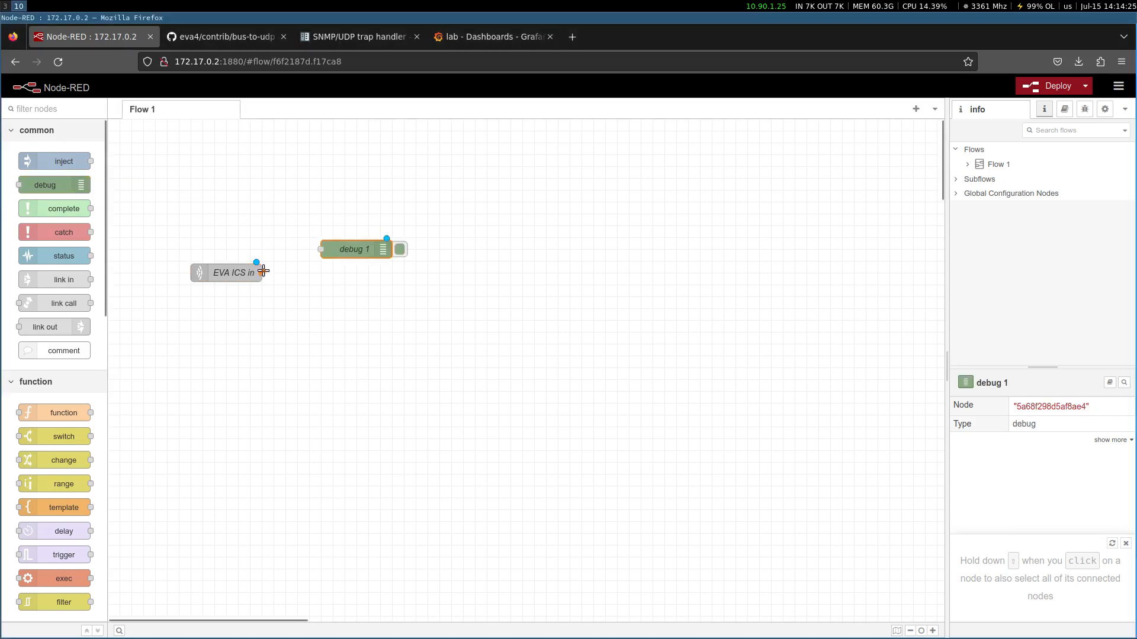
pyautogui.moveTo(263, 271); pyautogui.dragTo(362, 292)
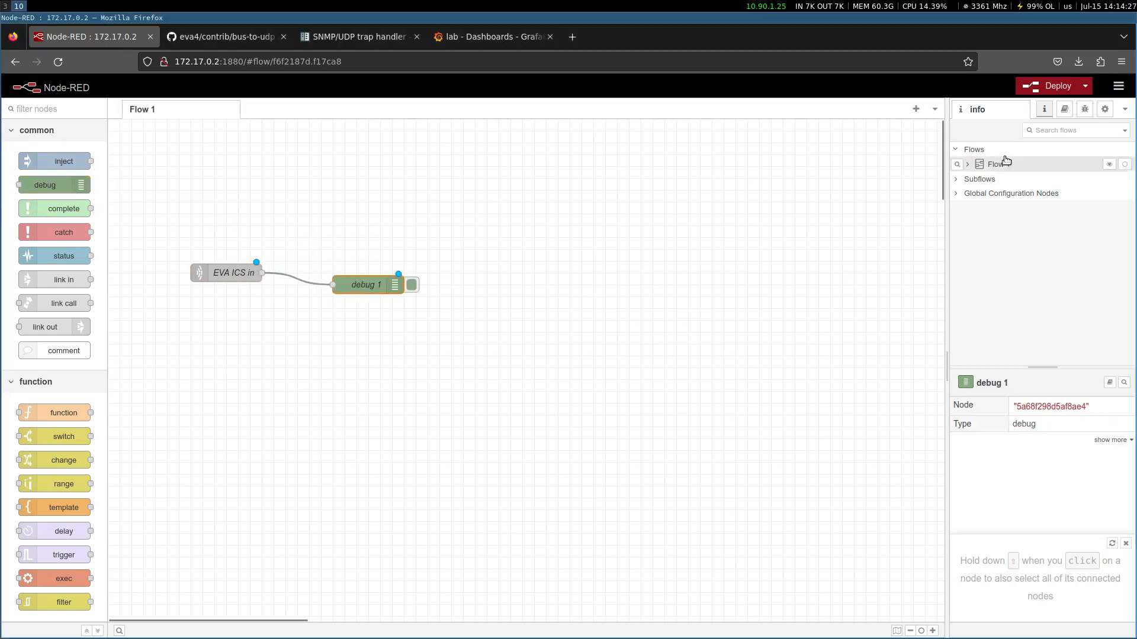
# Deploy the flow and show its debug messages.
pyautogui.click(1046, 88)
pyautogui.click(1085, 109)
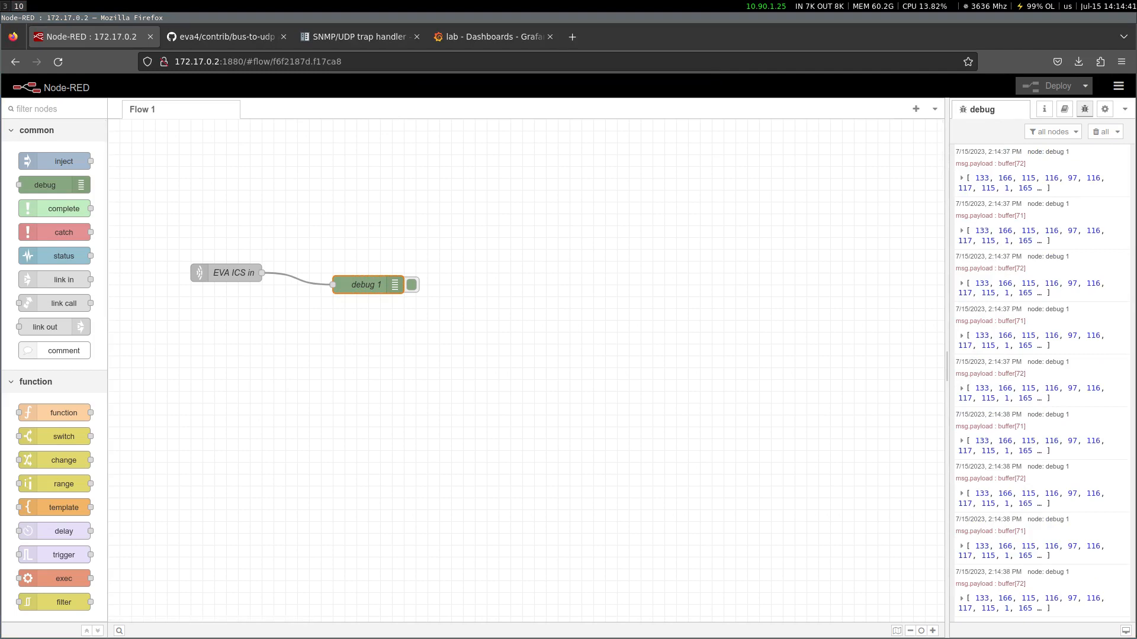
# Add the line format: json to the configuration of the eva.bridge.udp1 service and save the service.
pyautogui.press('super+shift+0')
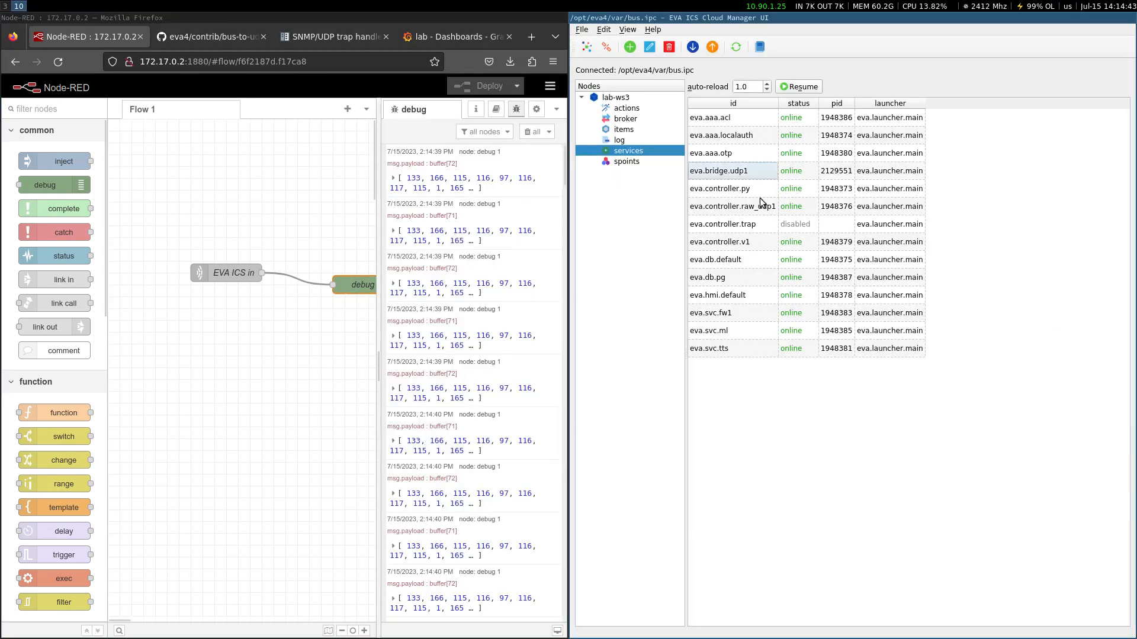
pyautogui.rightClick(750, 173)
pyautogui.click(739, 186)
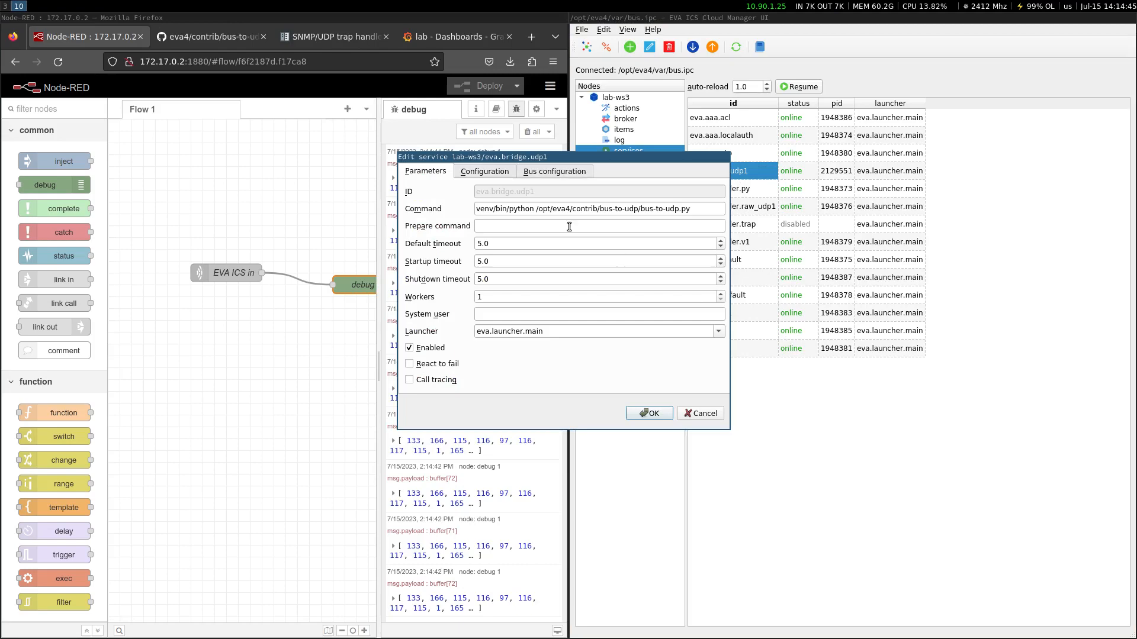
pyautogui.click(483, 172)
pyautogui.moveTo(539, 157); pyautogui.dragTo(255, 210)
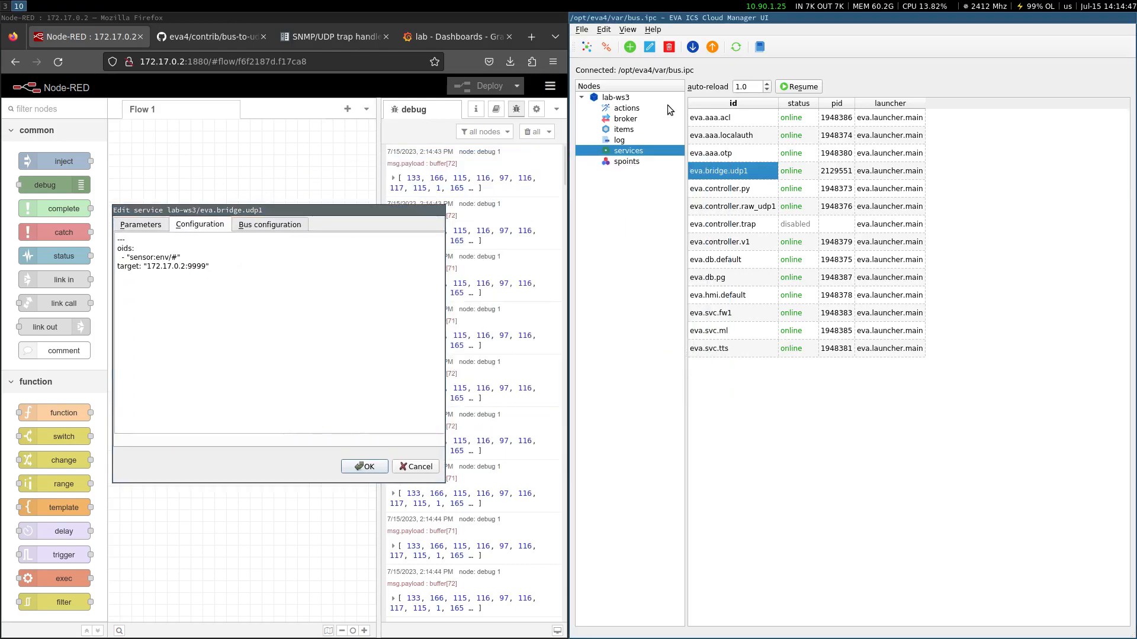
pyautogui.click(313, 39)
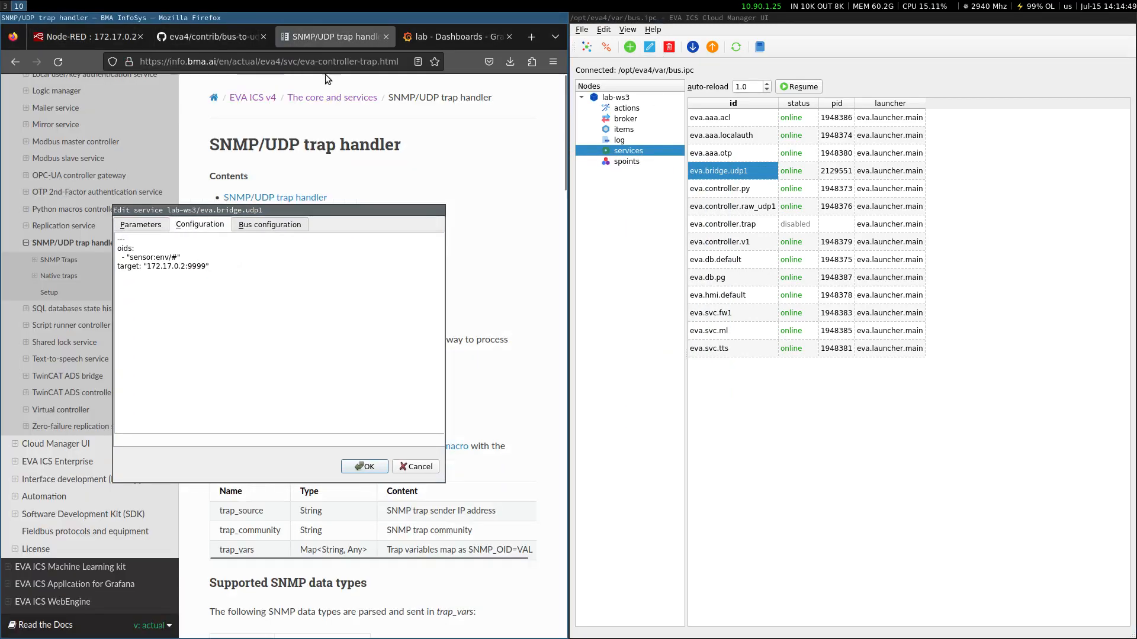
pyautogui.click(216, 37)
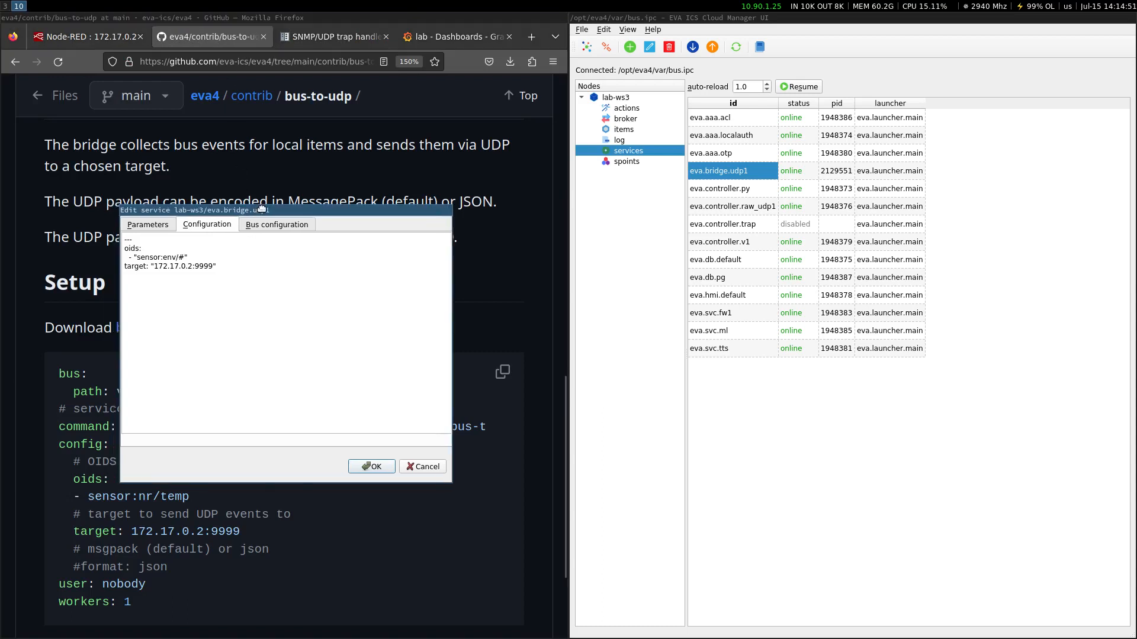
pyautogui.moveTo(237, 211); pyautogui.dragTo(692, 197)
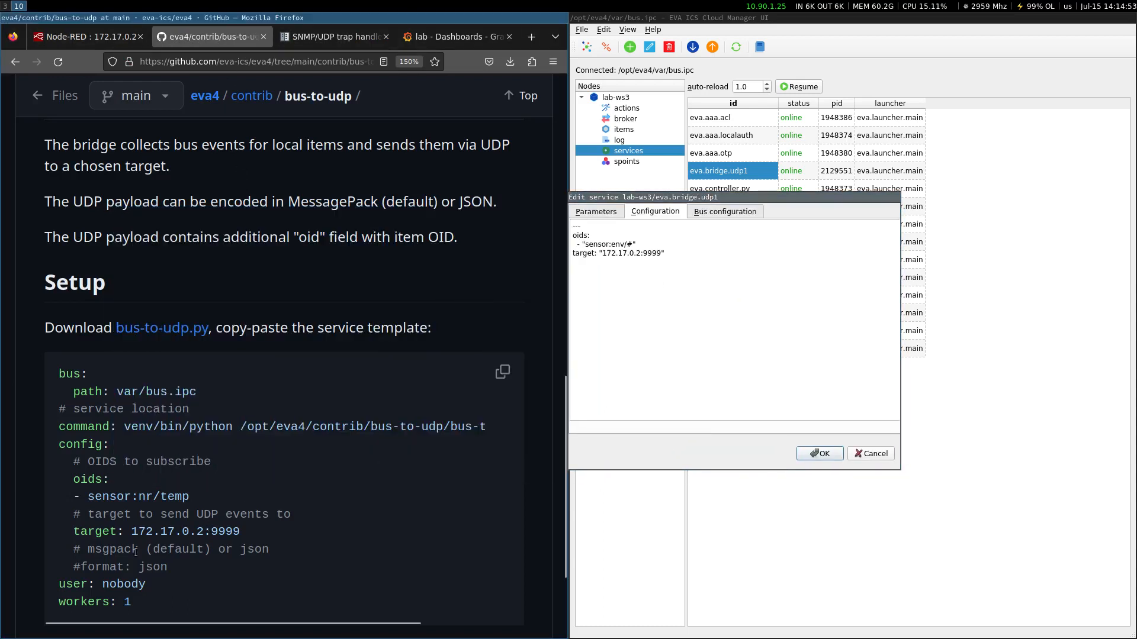
pyautogui.write('format: json')
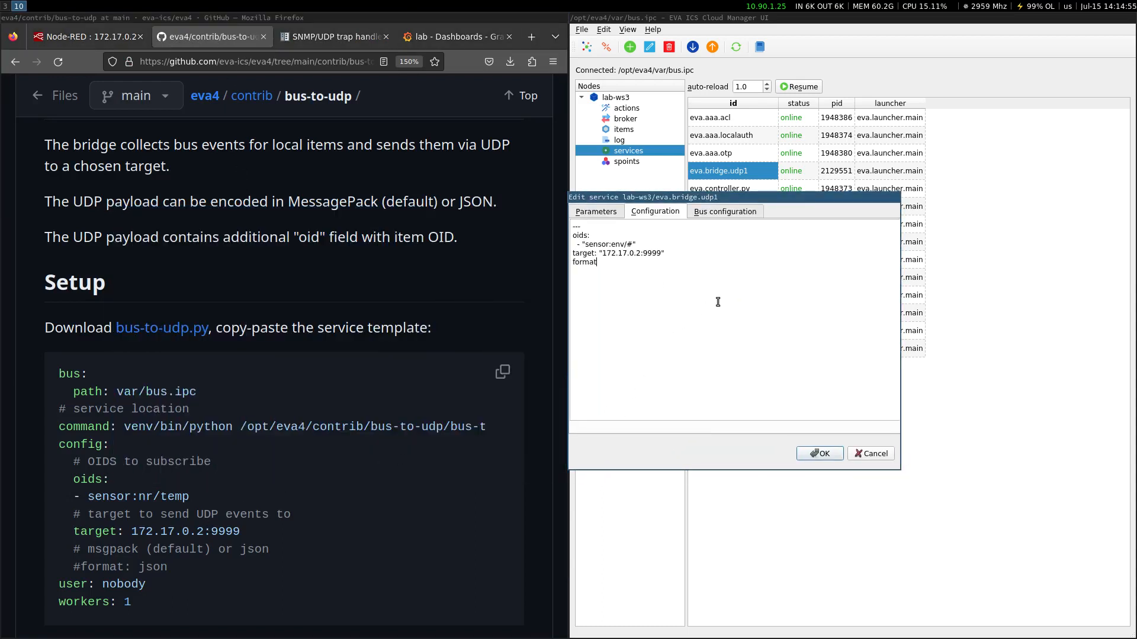
pyautogui.click(820, 453)
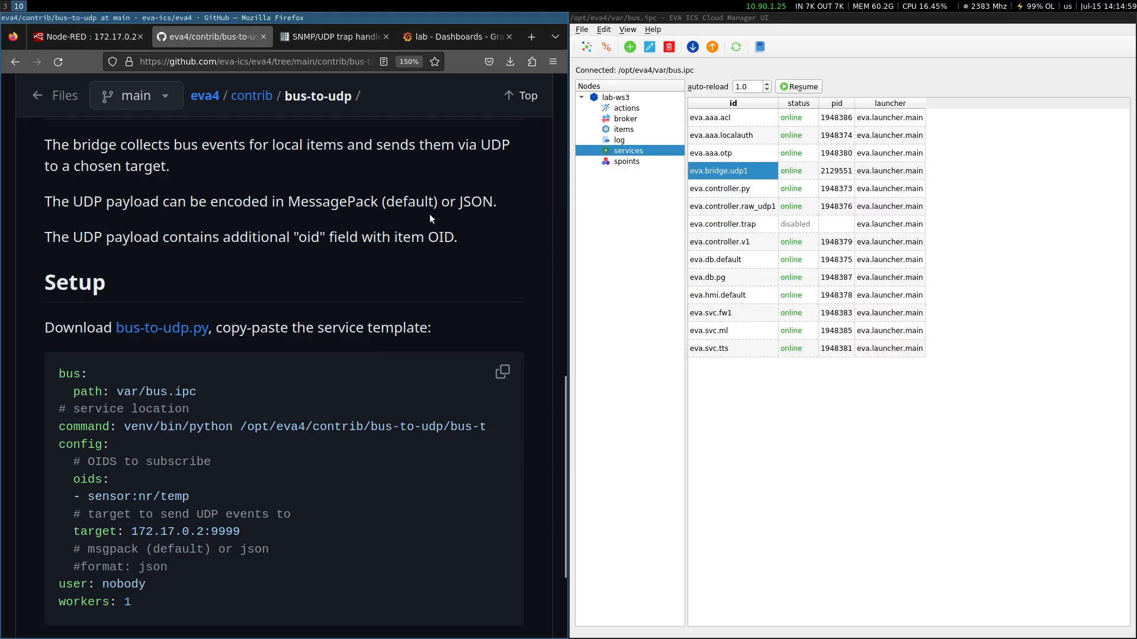
# Check the latest debug messages in Node-RED, set the EVA ICS in node's output to a String, and redeploy the flow.
pyautogui.click(90, 39)
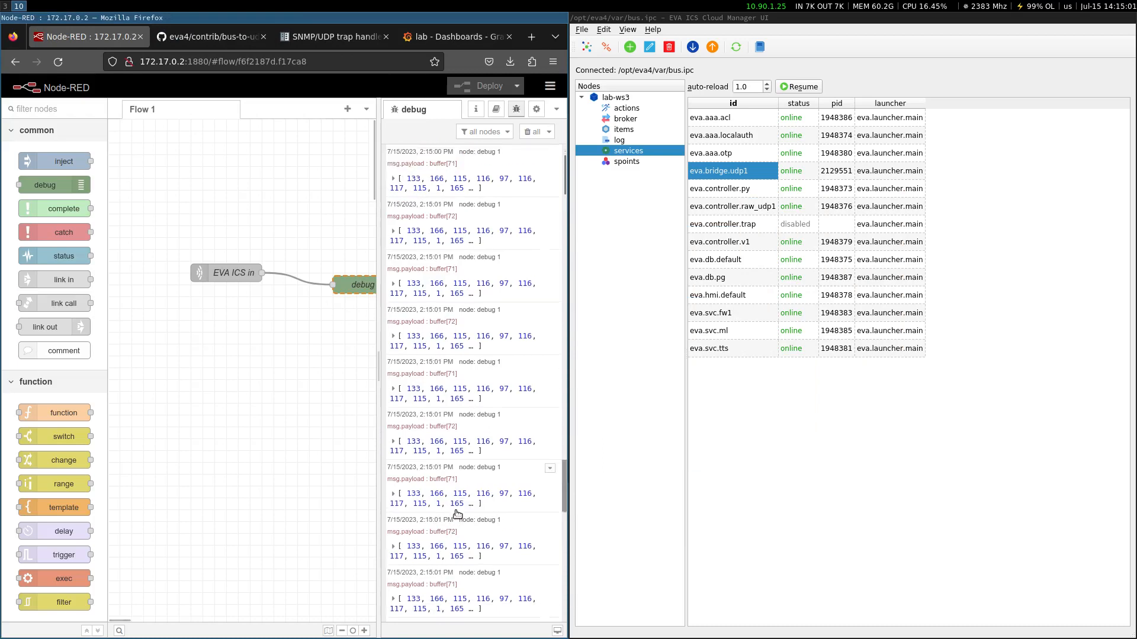
pyautogui.moveTo(564, 527); pyautogui.dragTo(564, 601)
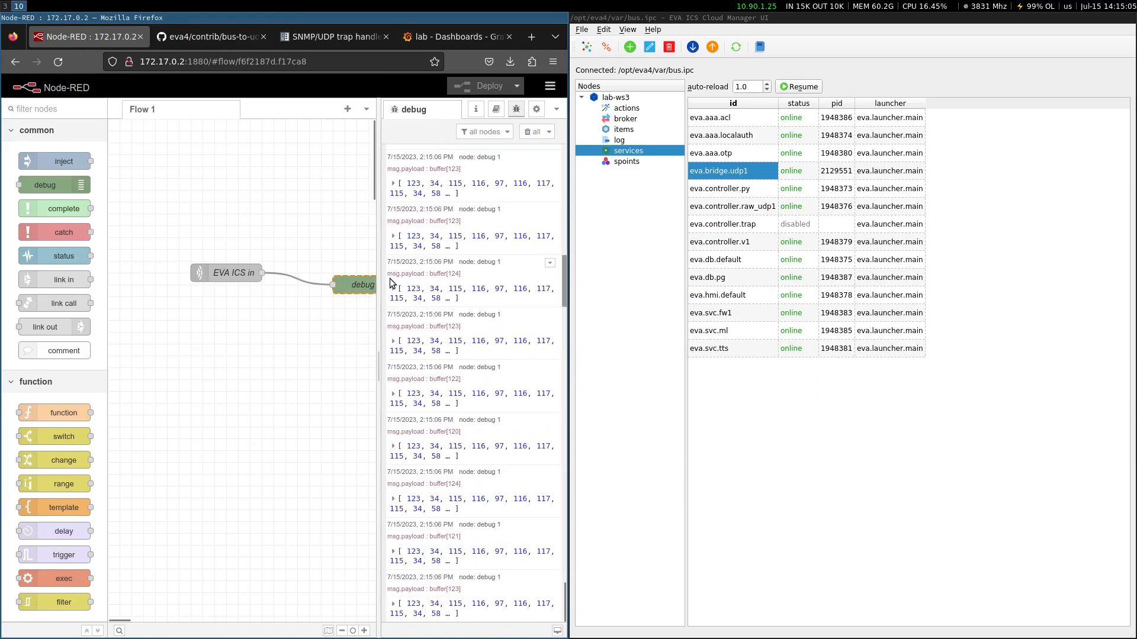
pyautogui.press('super+f')
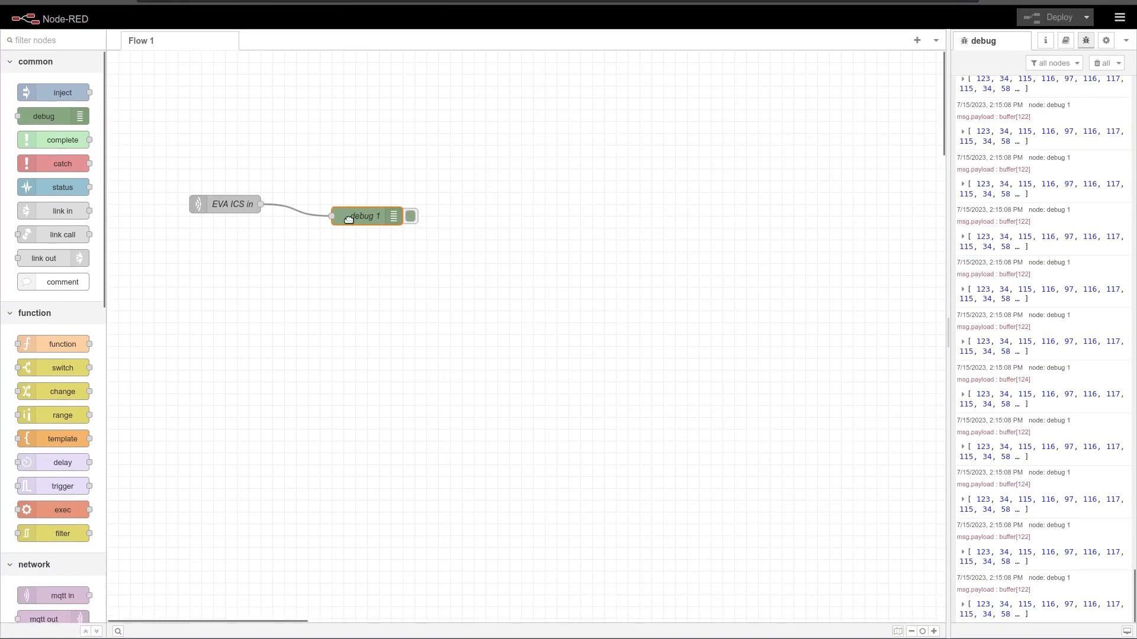
pyautogui.doubleClick(231, 200)
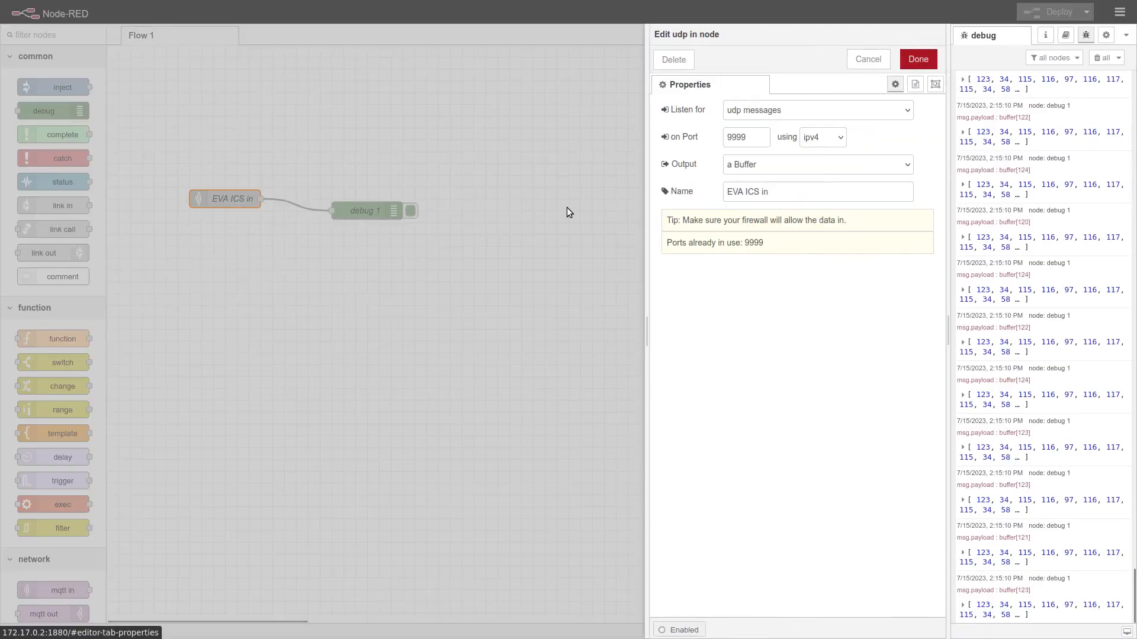
pyautogui.click(794, 165)
pyautogui.click(785, 196)
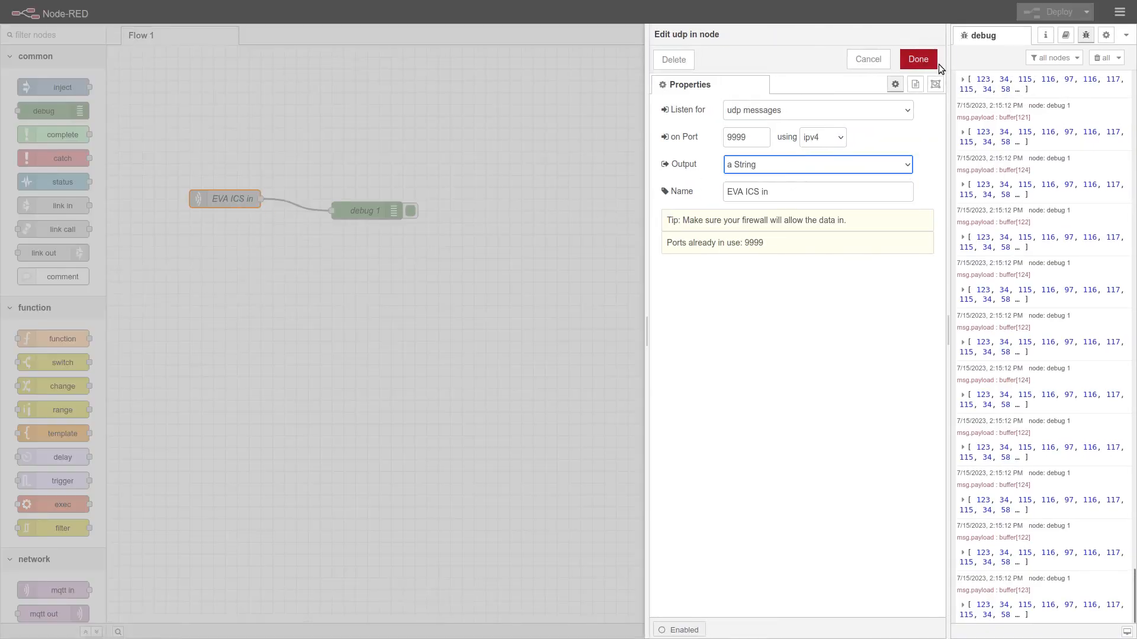
pyautogui.click(921, 60)
pyautogui.click(1079, 18)
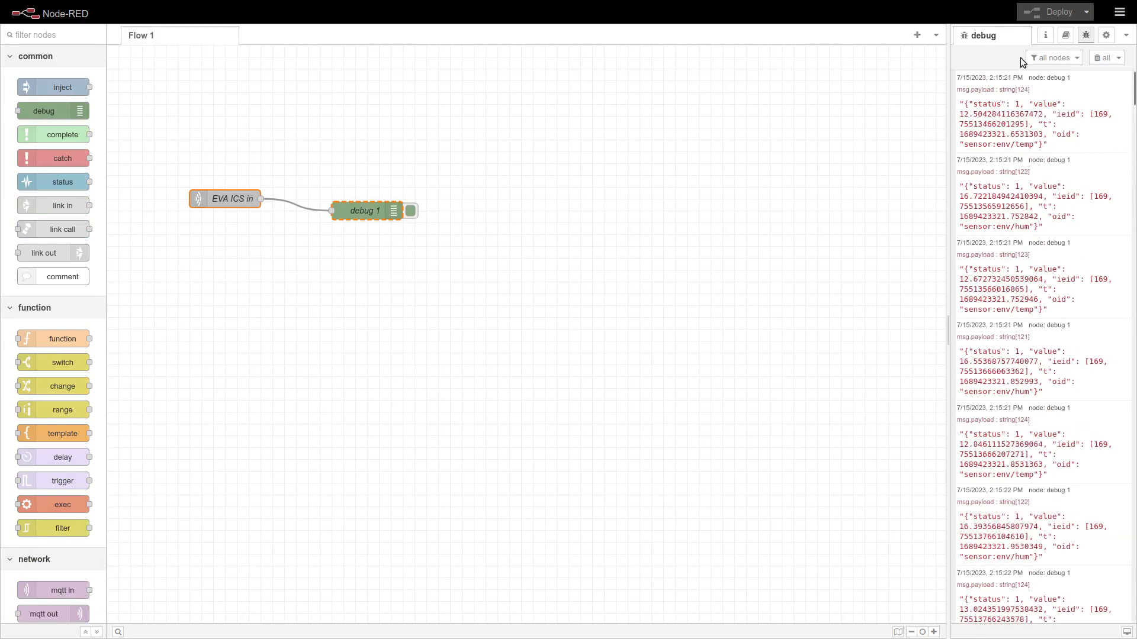
# Add a json parser node to Flow 1 and wire the EVA ICS in node's output to it.
pyautogui.press('F11')
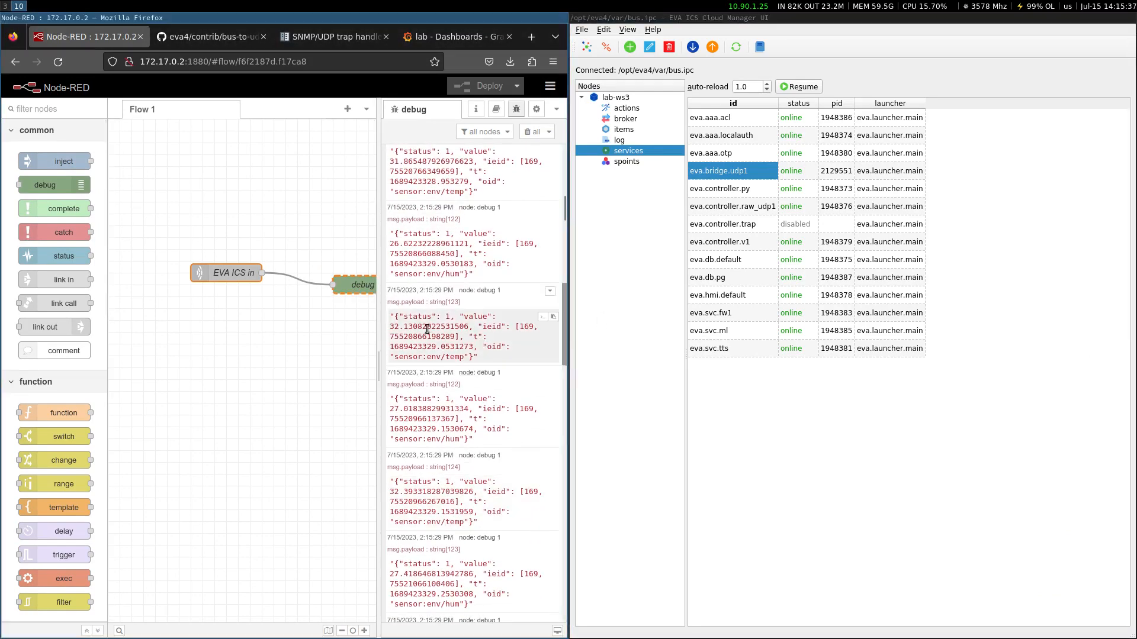
pyautogui.moveTo(355, 285); pyautogui.dragTo(296, 320)
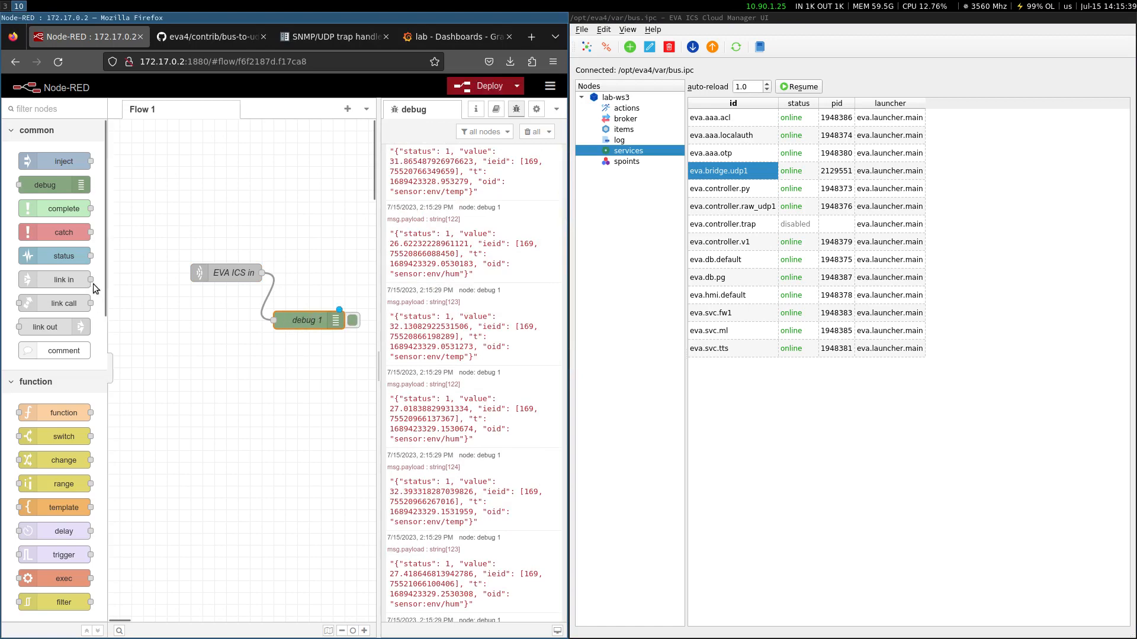
pyautogui.scroll(-10, 92, 409)
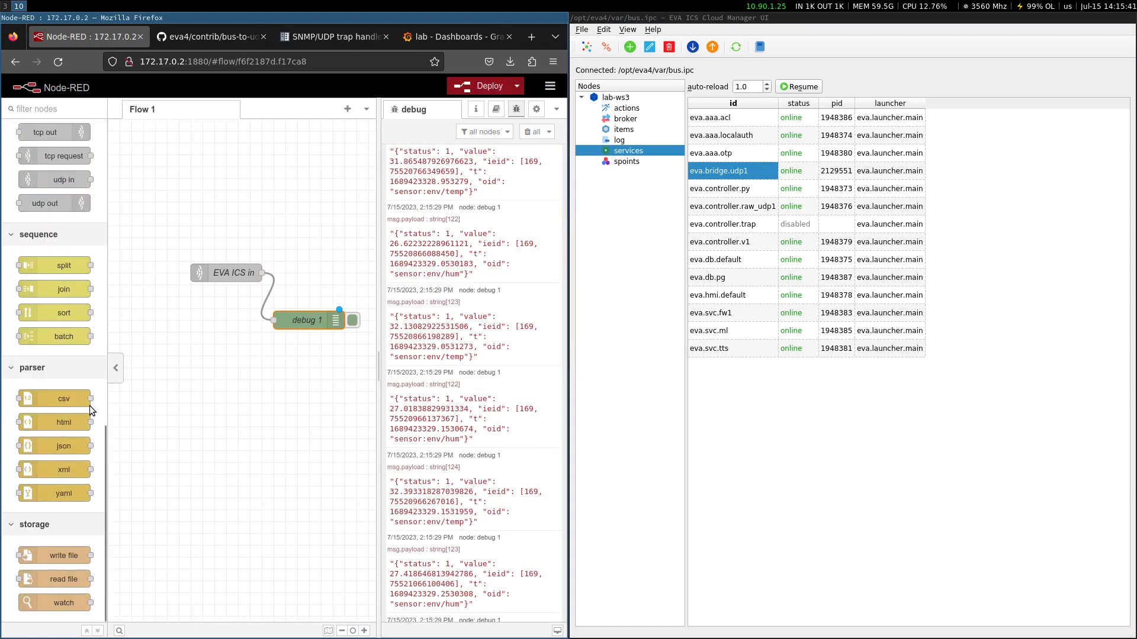
pyautogui.moveTo(64, 447); pyautogui.dragTo(287, 363)
pyautogui.moveTo(237, 273); pyautogui.dragTo(263, 368)
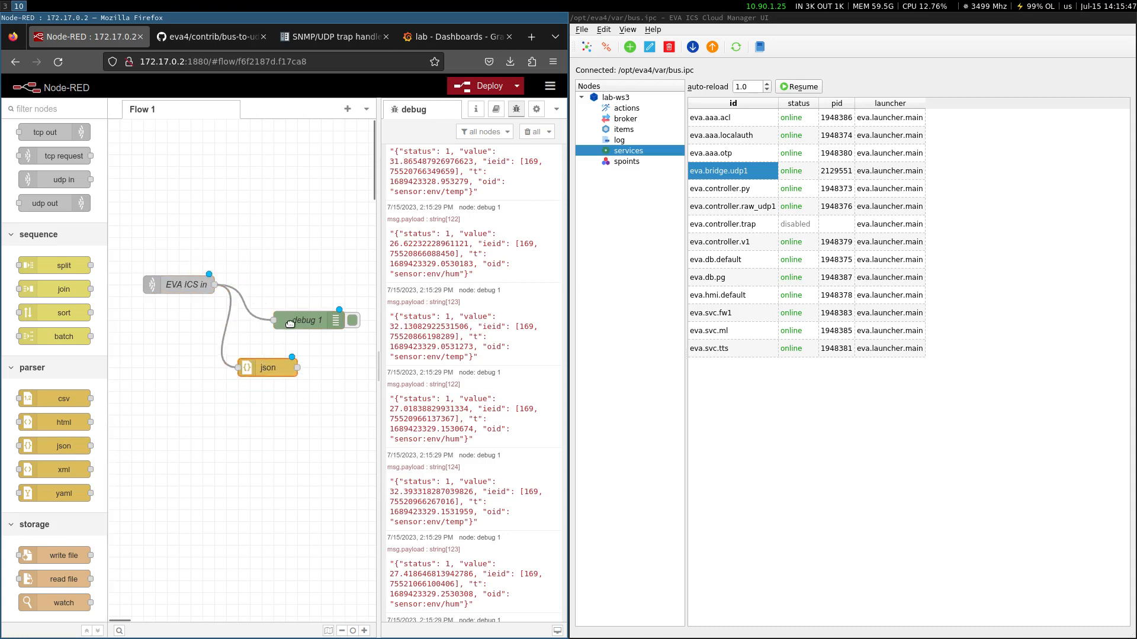
# Delete the debug 1 node and line up the EVA ICS in and json nodes in one row.
pyautogui.click(296, 318)
pyautogui.press('Delete')
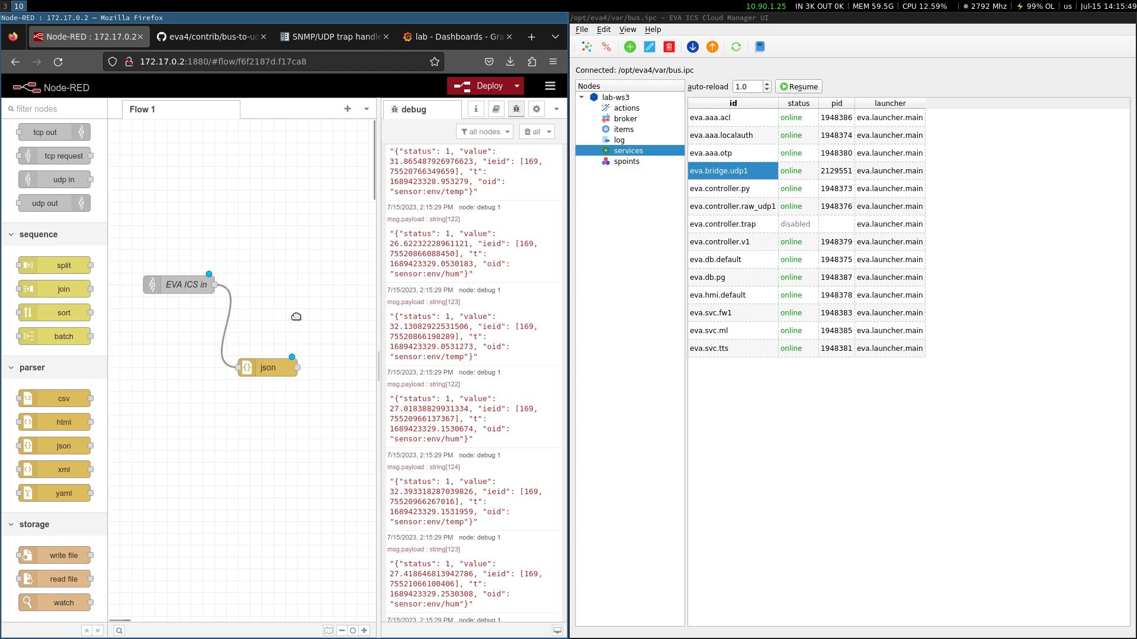
pyautogui.doubleClick(270, 362)
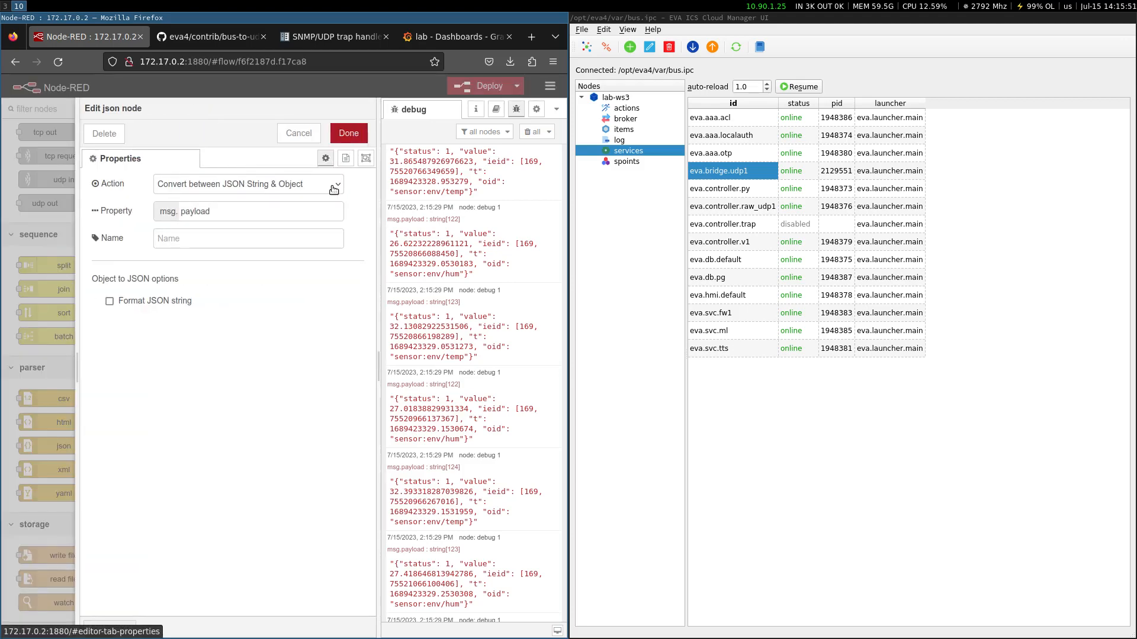
pyautogui.click(300, 132)
pyautogui.click(174, 286)
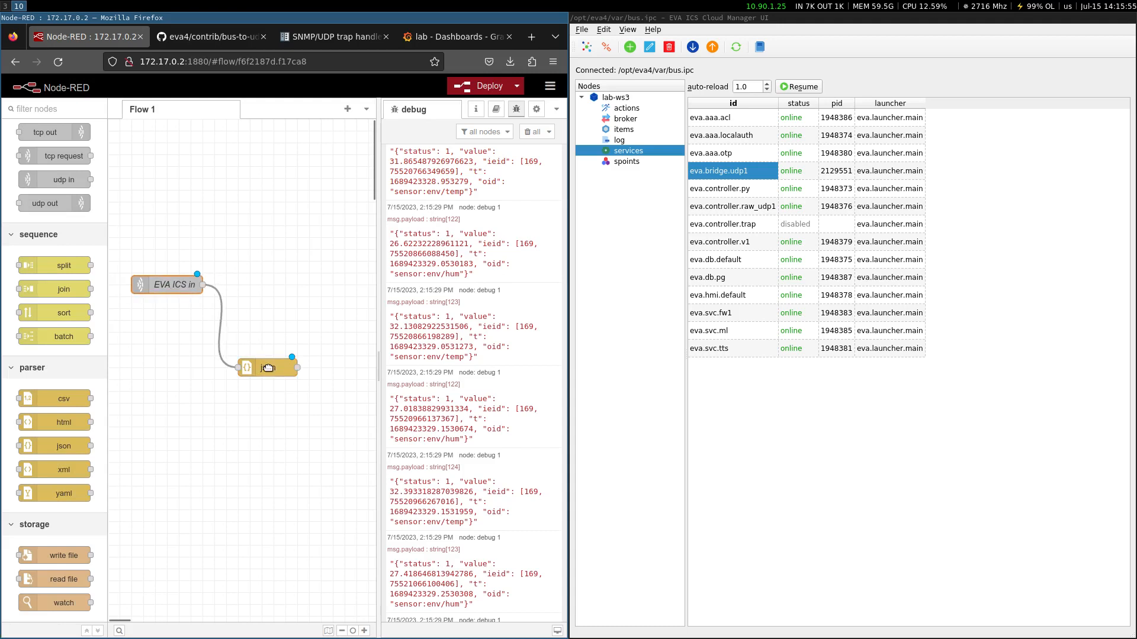
pyautogui.moveTo(267, 368); pyautogui.dragTo(276, 286)
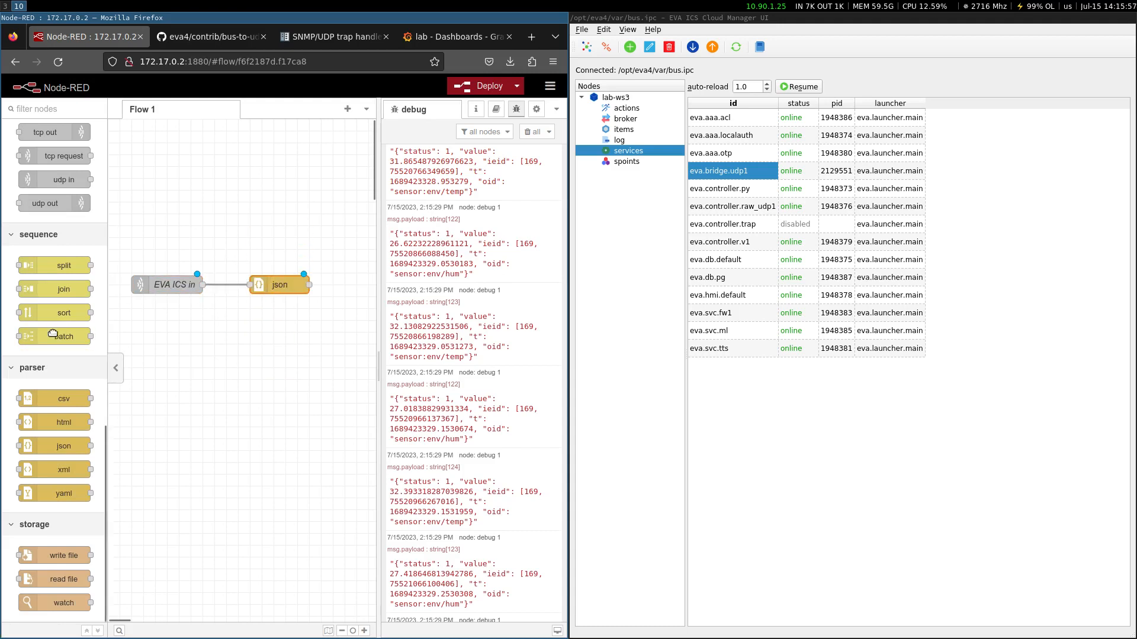
# Add a switch node in line with the json node and wire the json node's output to it.
pyautogui.scroll(6, 86, 473)
pyautogui.scroll(5, 86, 473)
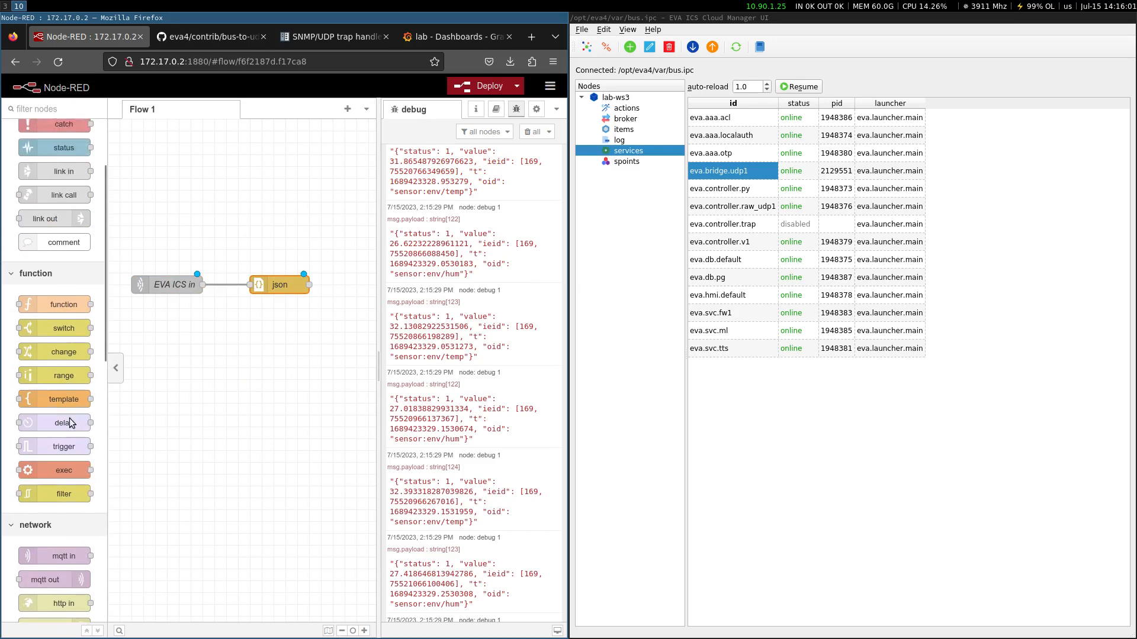
pyautogui.scroll(2, 65, 450)
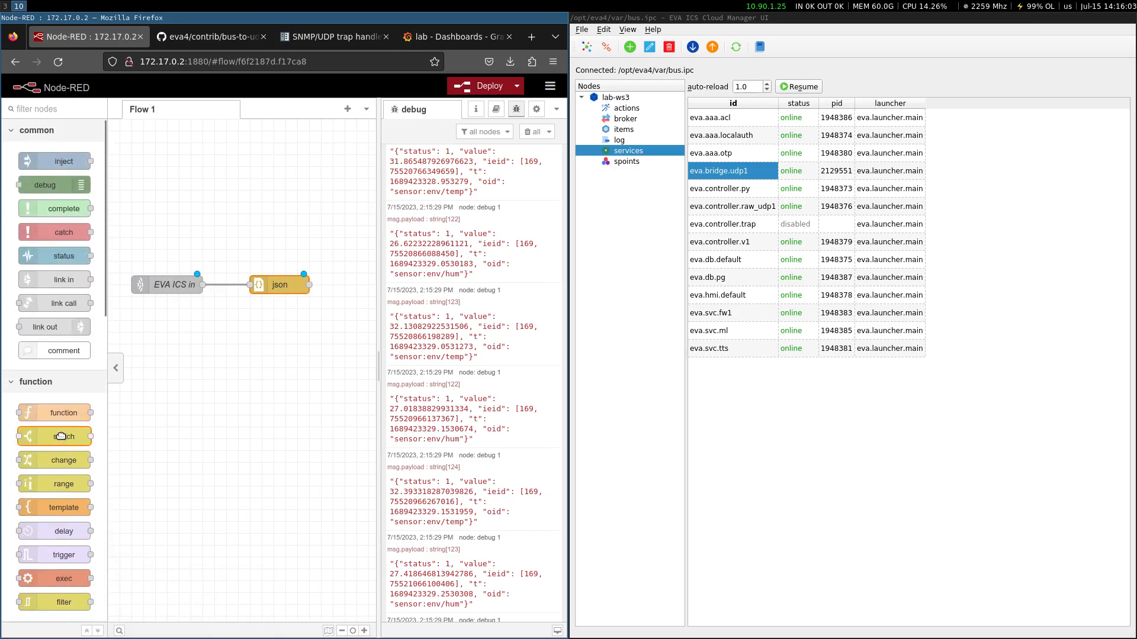
pyautogui.moveTo(71, 436); pyautogui.dragTo(302, 386)
pyautogui.doubleClick(269, 393)
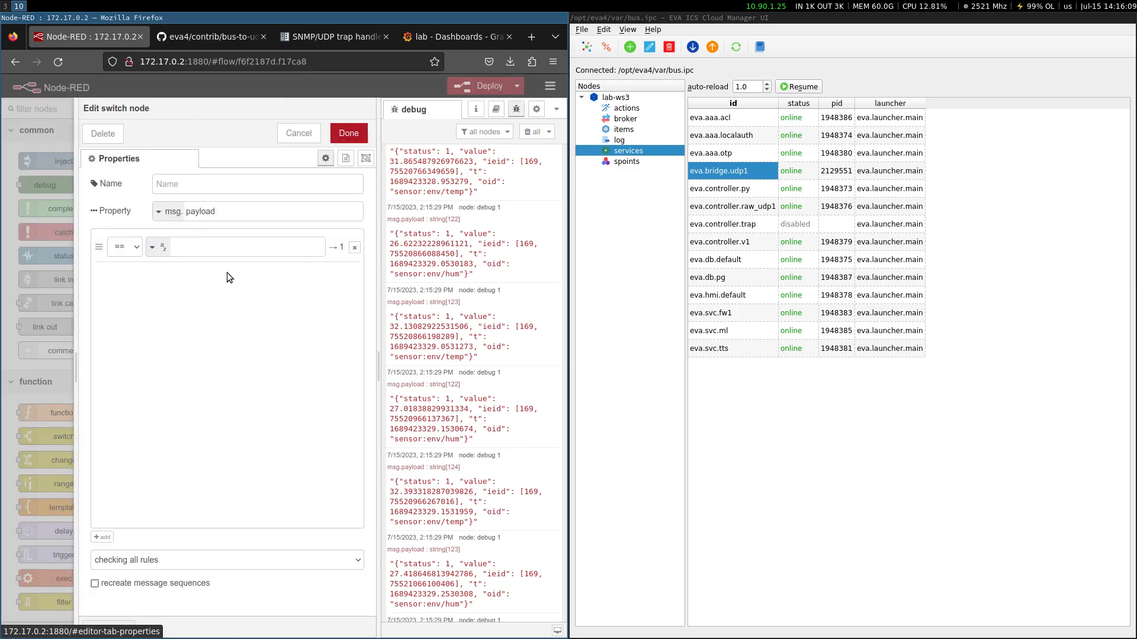
pyautogui.click(299, 132)
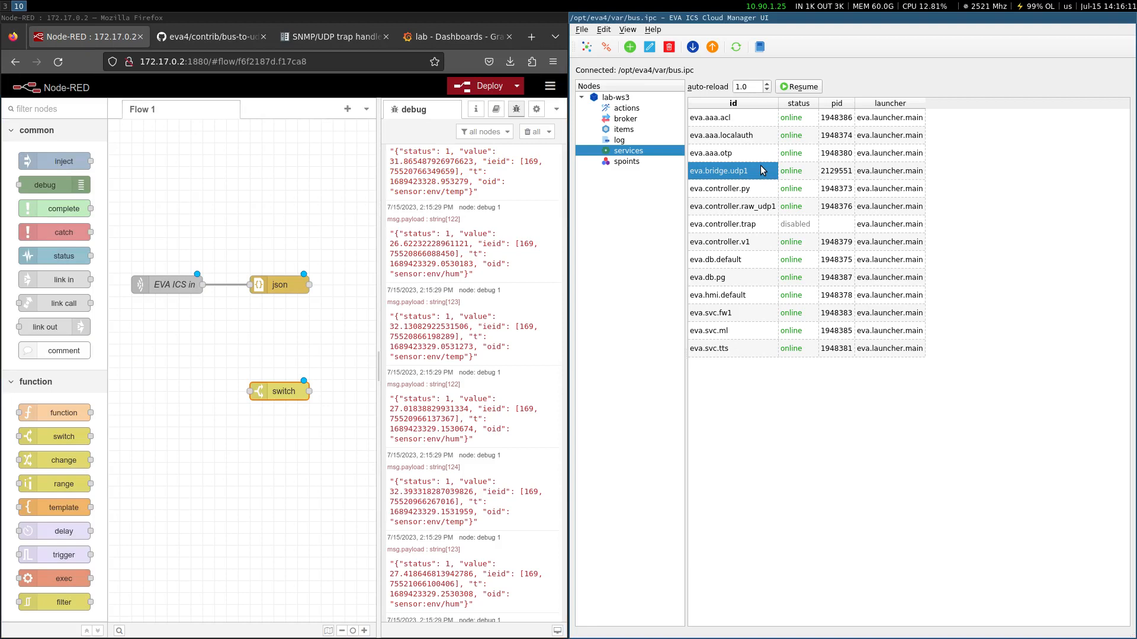
pyautogui.press('super+shift+q')
pyautogui.moveTo(285, 399); pyautogui.dragTo(451, 293)
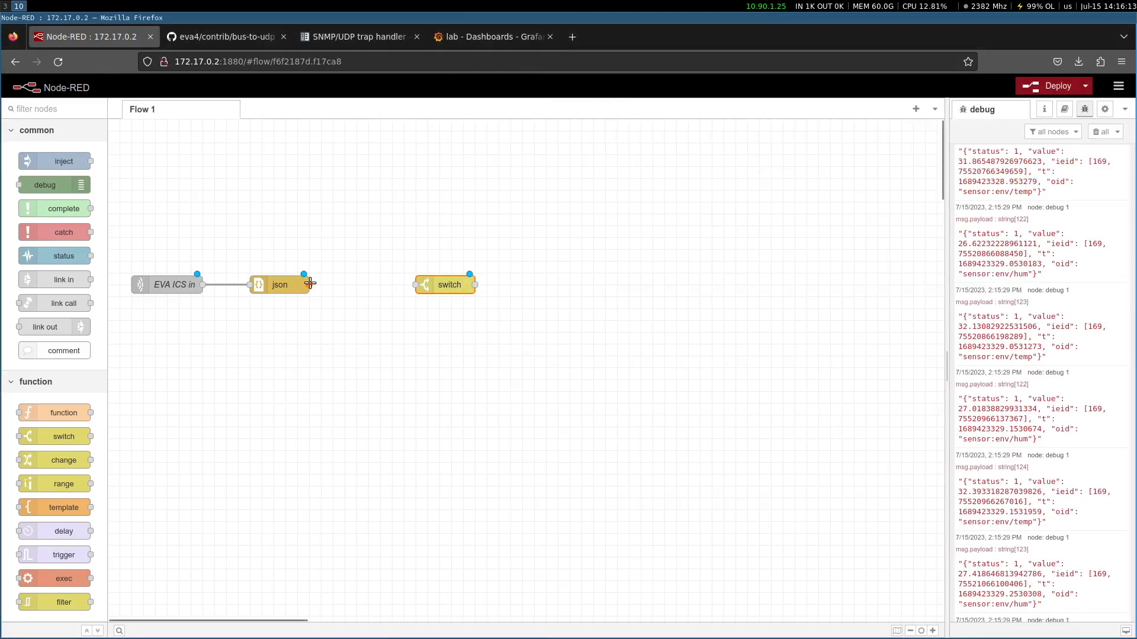
pyautogui.moveTo(309, 285); pyautogui.dragTo(441, 285)
# Check the oid field in the logged messages, and move the switch node closer to the json node.
pyautogui.doubleClick(441, 285)
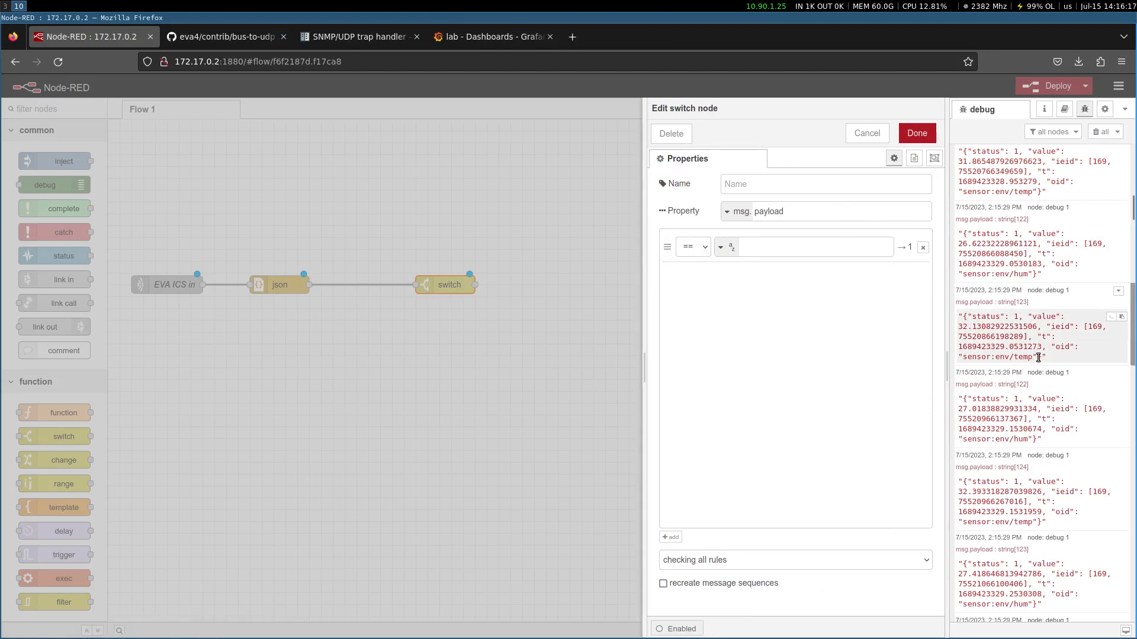
pyautogui.moveTo(1032, 357); pyautogui.dragTo(981, 360)
pyautogui.click(865, 134)
pyautogui.moveTo(473, 297); pyautogui.dragTo(438, 297)
# Name the switch node OID switch, route msg.payload.oid equal to sensor:env/temp, enable recreate message sequences, and move the node closer to json.
pyautogui.doubleClick(414, 289)
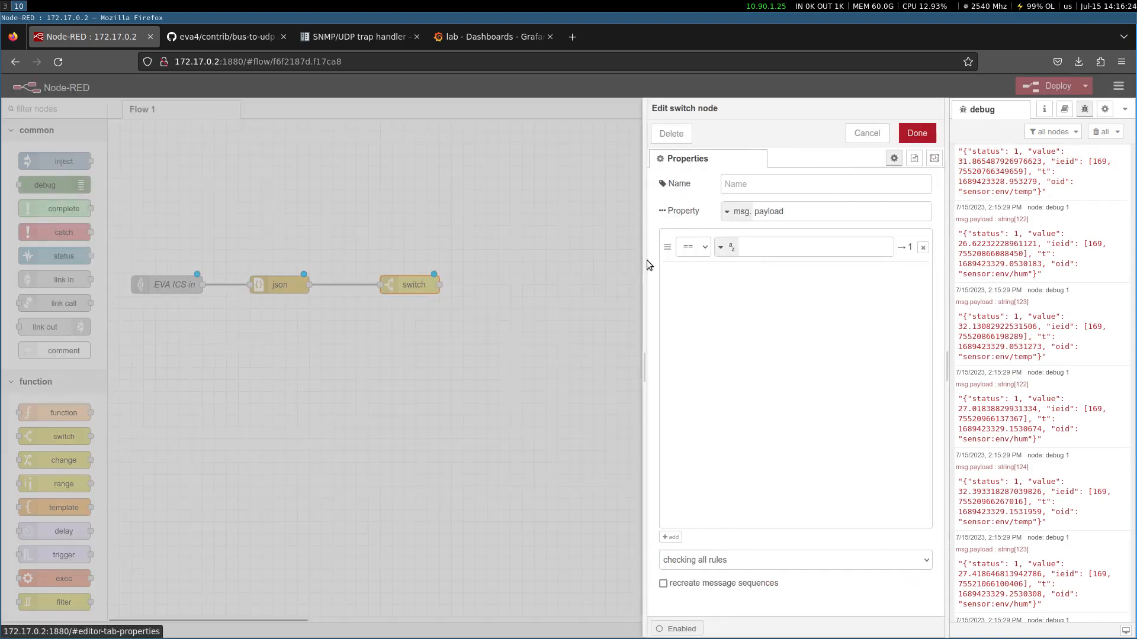
pyautogui.click(810, 211)
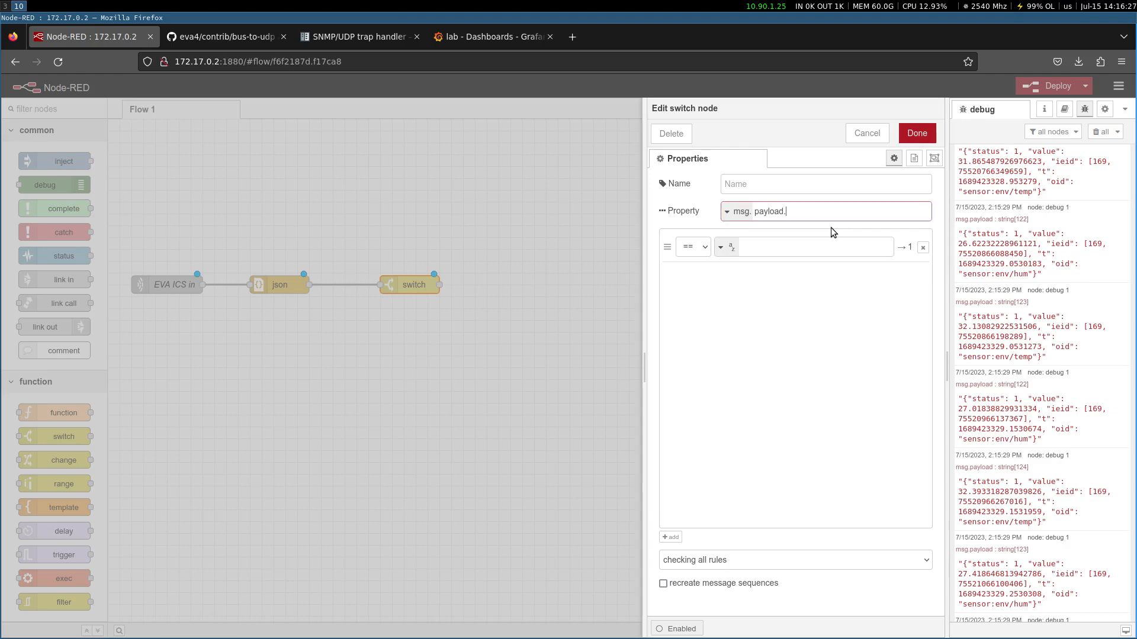
pyautogui.write('.oid')
pyautogui.click(780, 244)
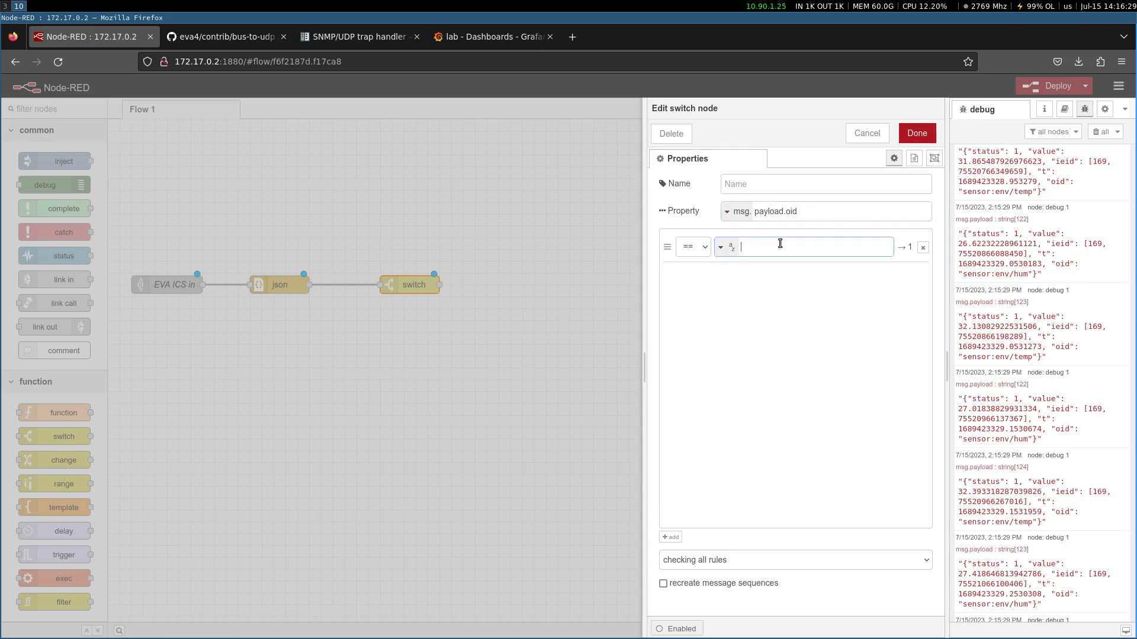
pyautogui.click(820, 253)
pyautogui.click(771, 186)
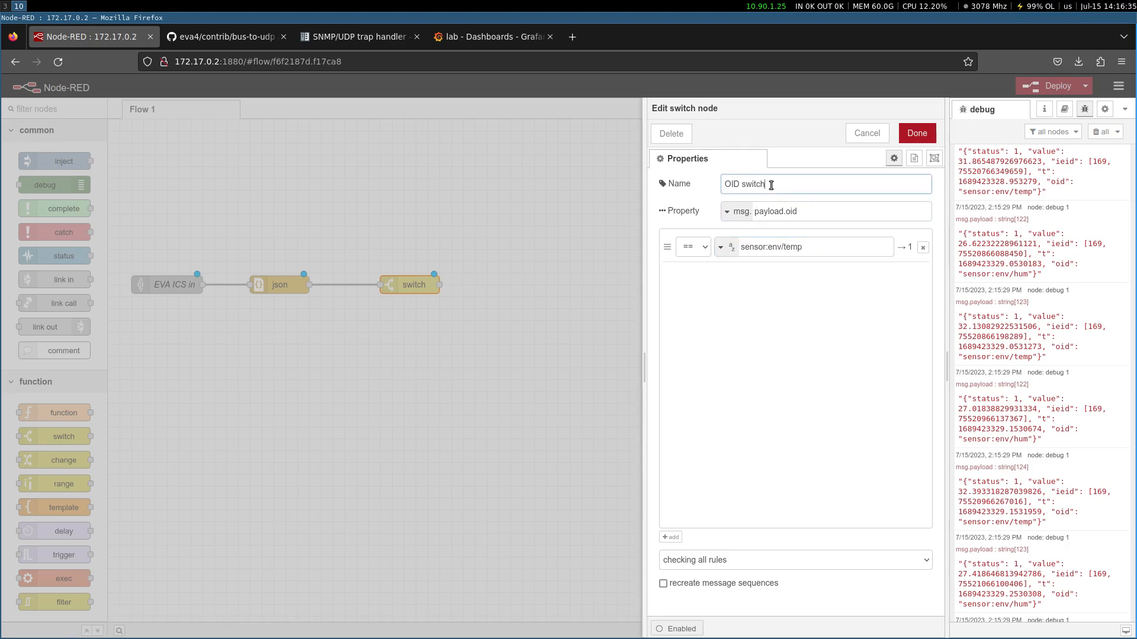
pyautogui.click(734, 586)
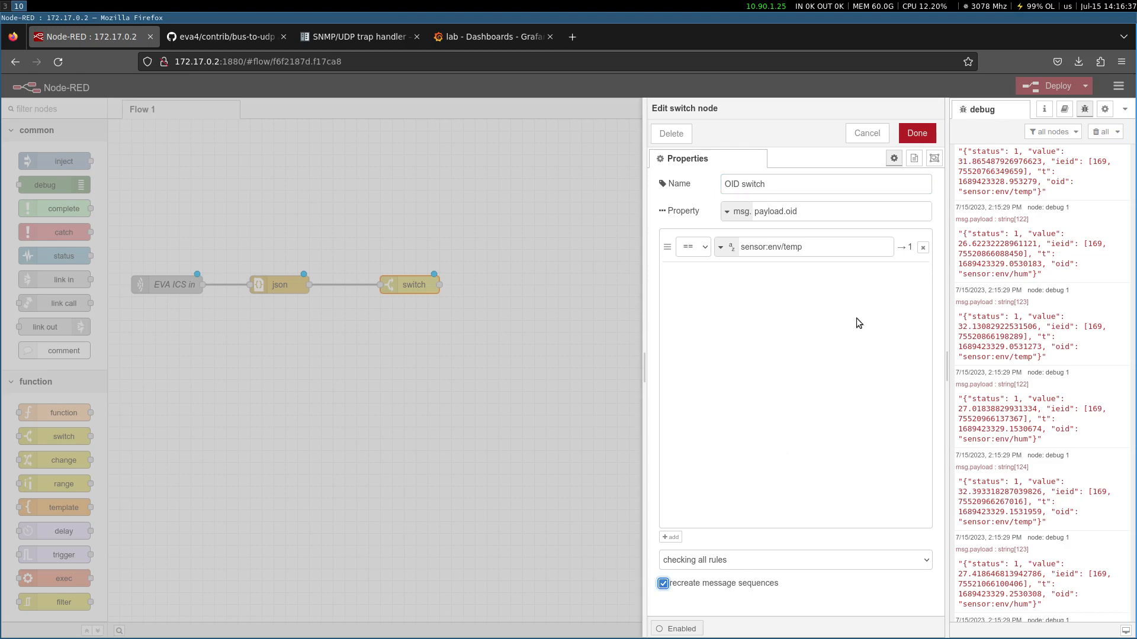
pyautogui.click(916, 133)
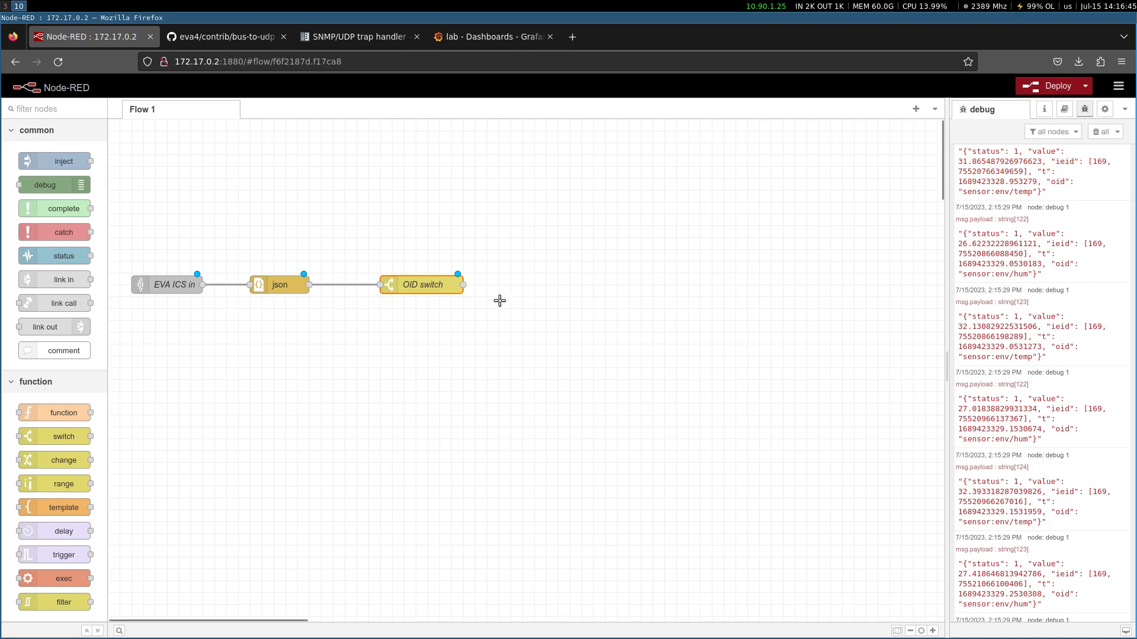
pyautogui.moveTo(433, 280); pyautogui.dragTo(406, 283)
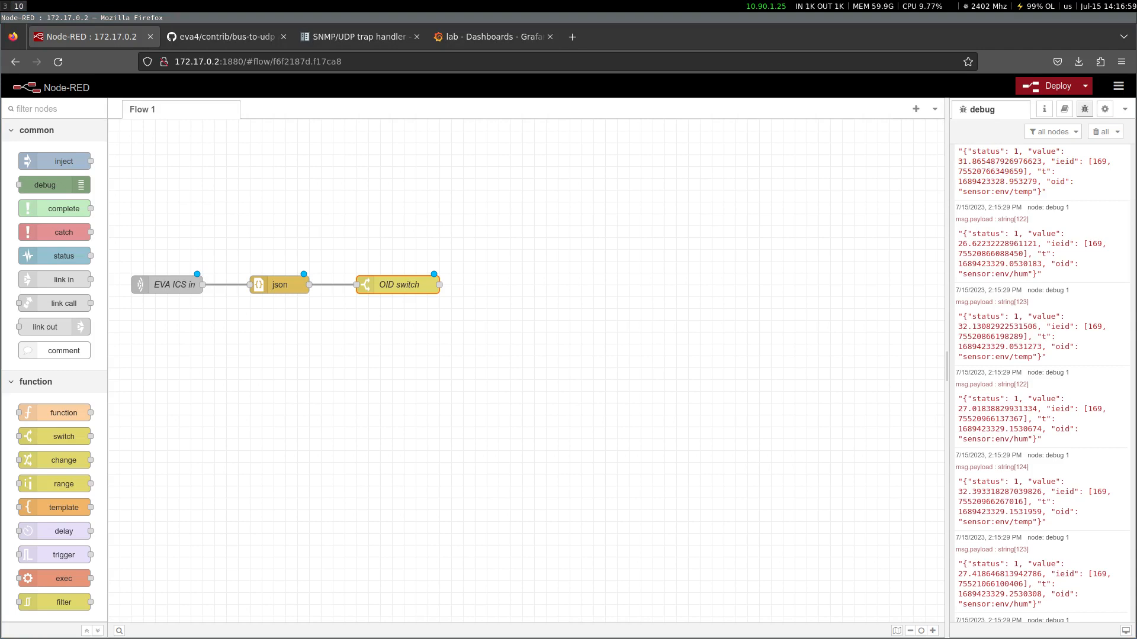
# Add a debug node wired to the OID switch node's output and deploy the flow.
pyautogui.moveTo(48, 184); pyautogui.dragTo(695, 292)
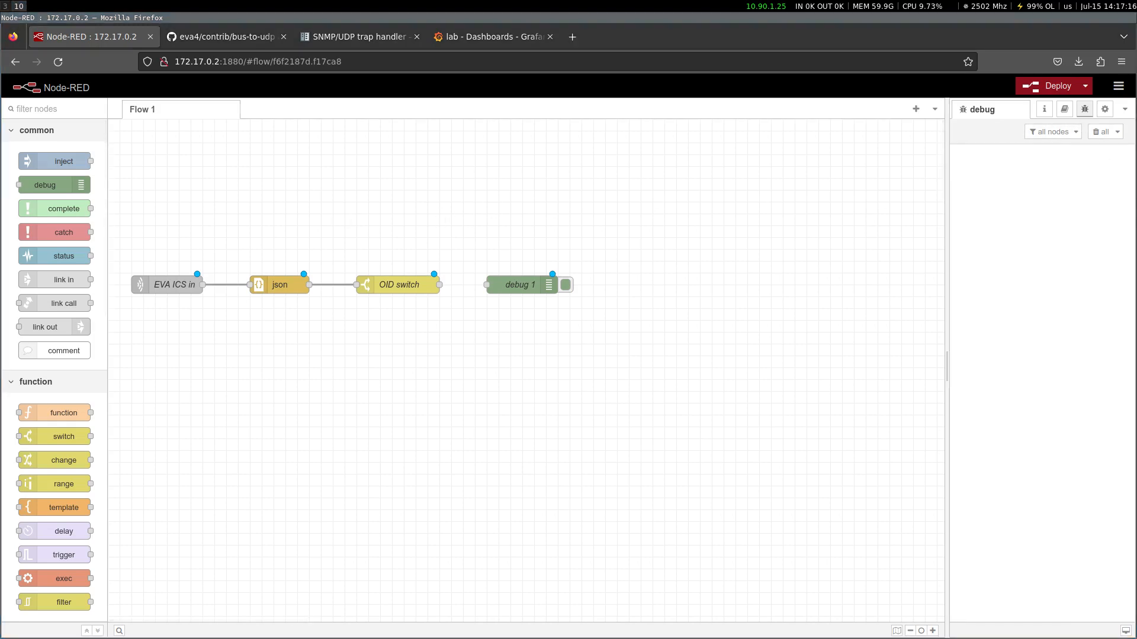
pyautogui.moveTo(440, 285); pyautogui.dragTo(497, 285)
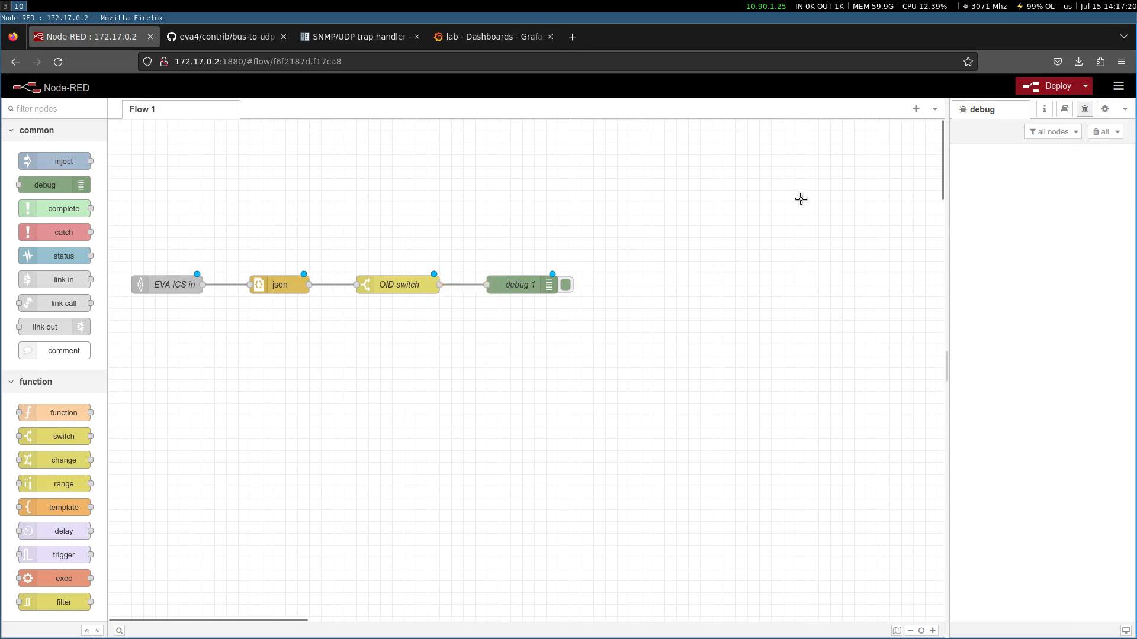
pyautogui.click(1053, 86)
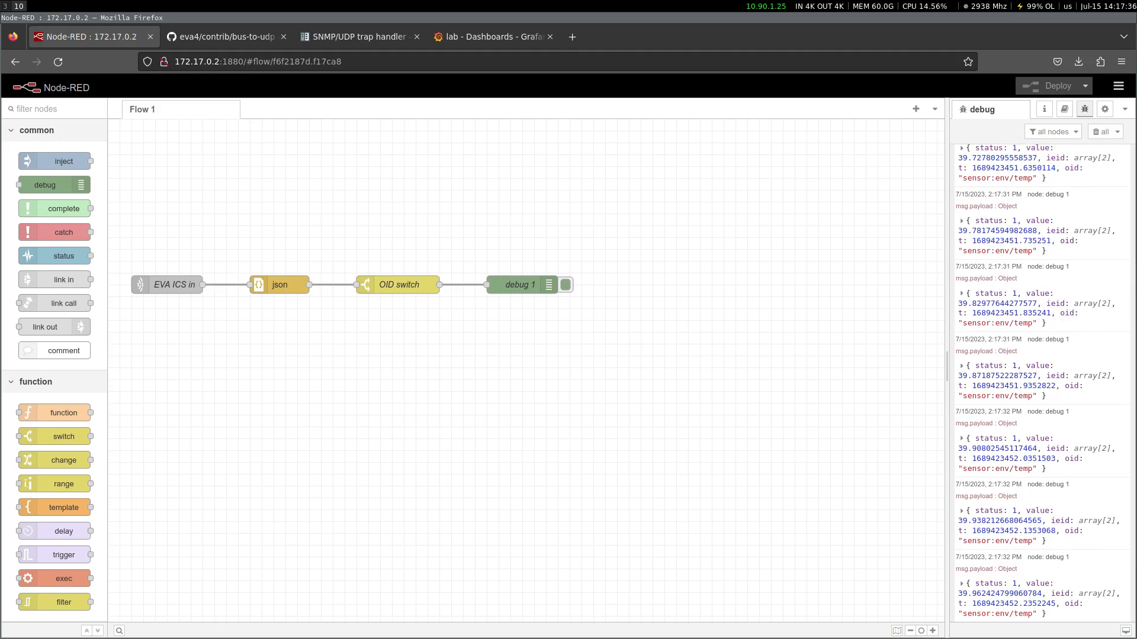
# Delete the debug node connected to the OID switch node.
pyautogui.moveTo(502, 268); pyautogui.dragTo(622, 343)
pyautogui.press('Delete')
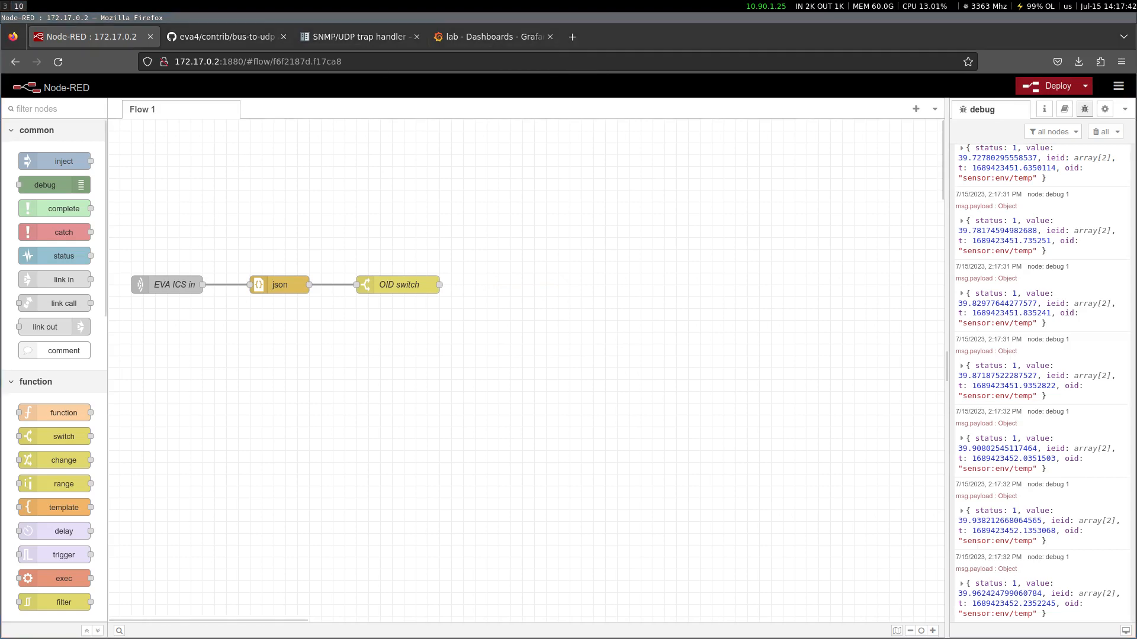
# Show the items list in EVA ICS Cloud Manager next to the Grafana lab dashboard.
pyautogui.press('super+shift+0')
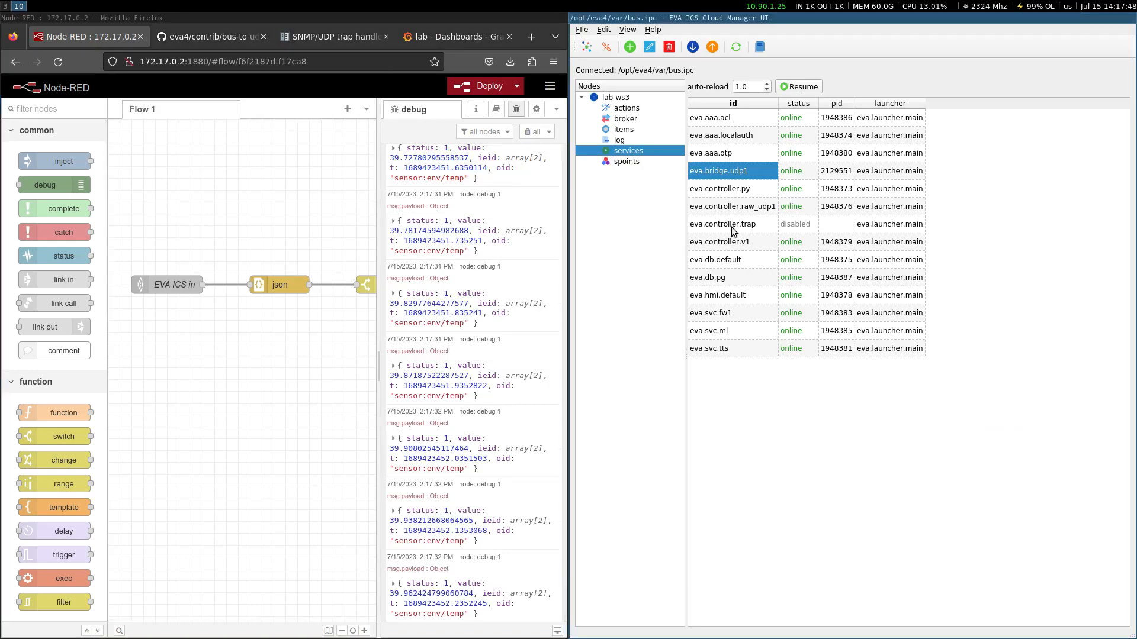
pyautogui.click(664, 131)
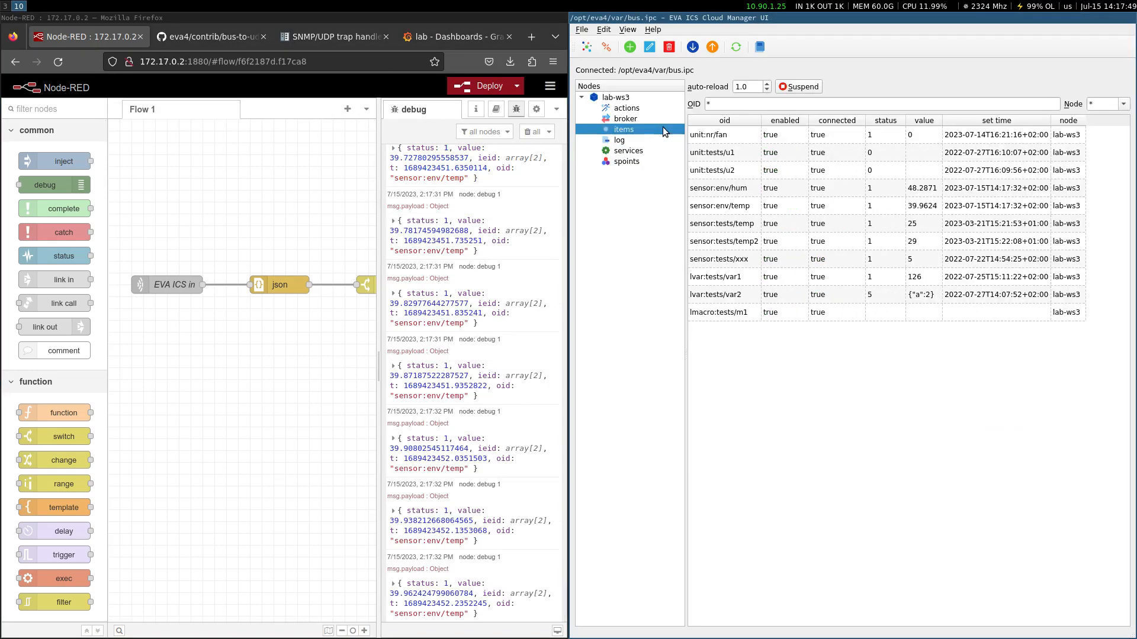
pyautogui.rightClick(737, 138)
pyautogui.click(887, 159)
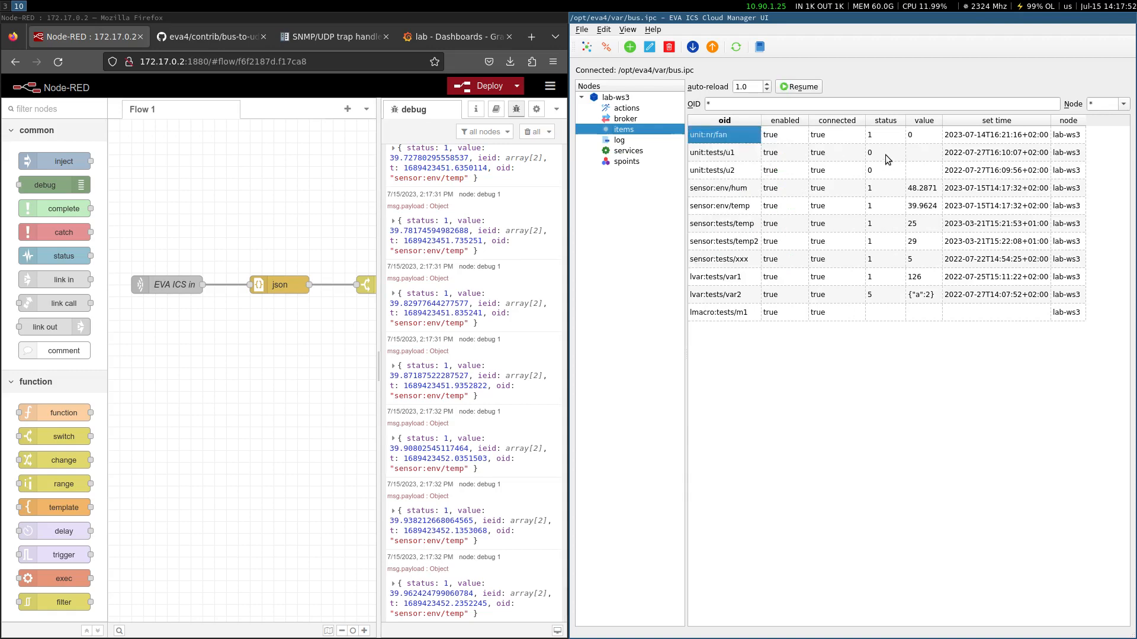
pyautogui.click(439, 36)
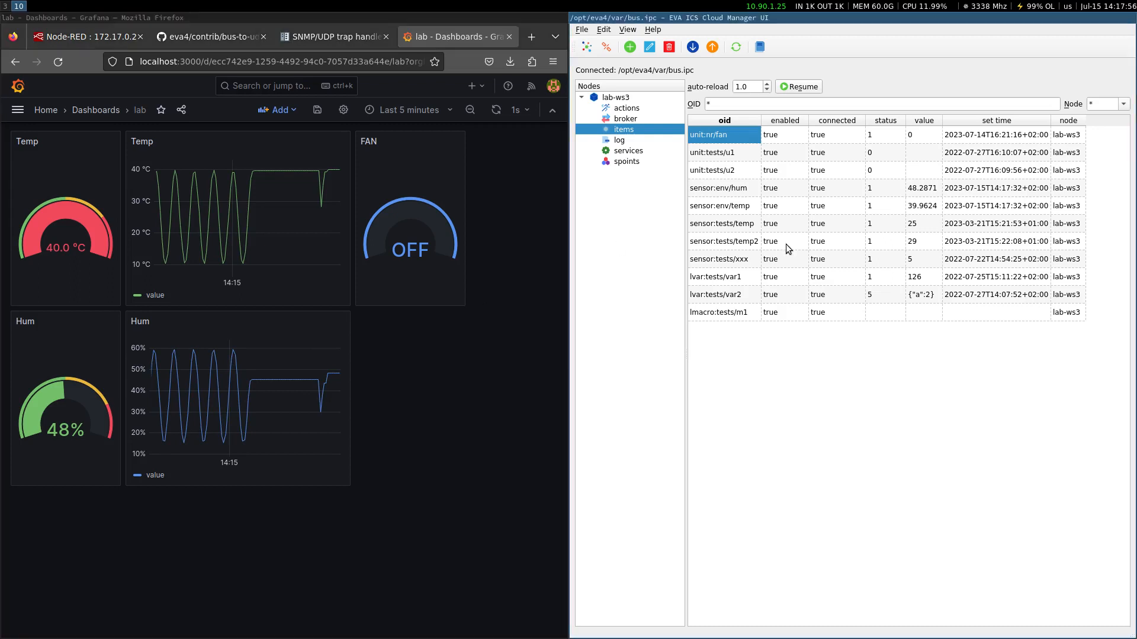
# Toggle the unit:nr/fan unit on and back off to check the FAN gauge on the lab dashboard.
pyautogui.rightClick(726, 135)
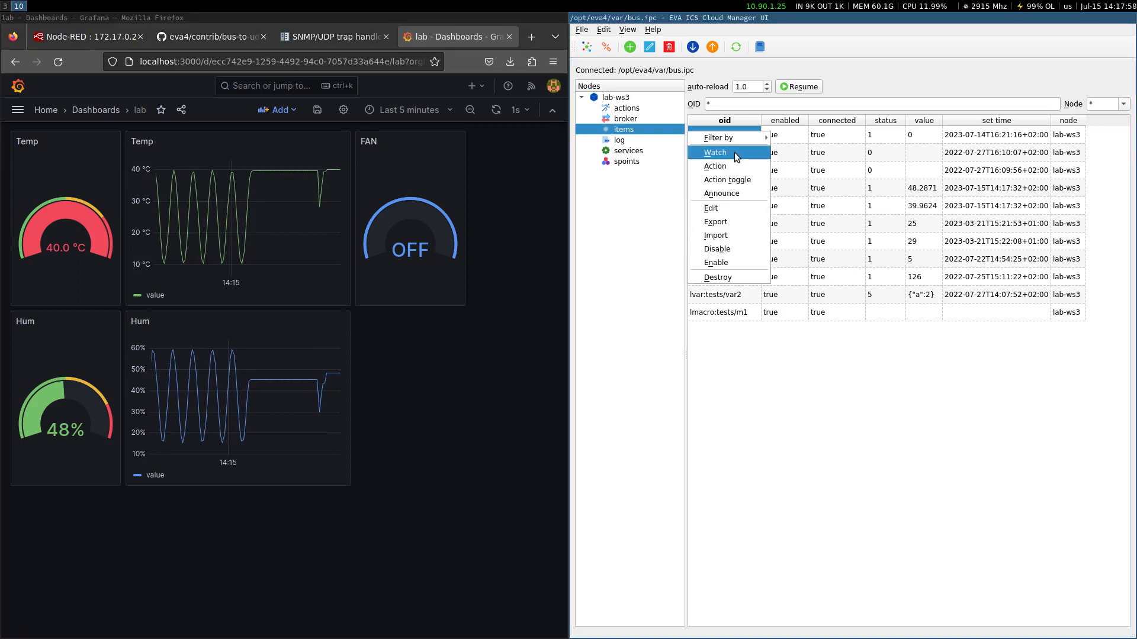
pyautogui.click(733, 179)
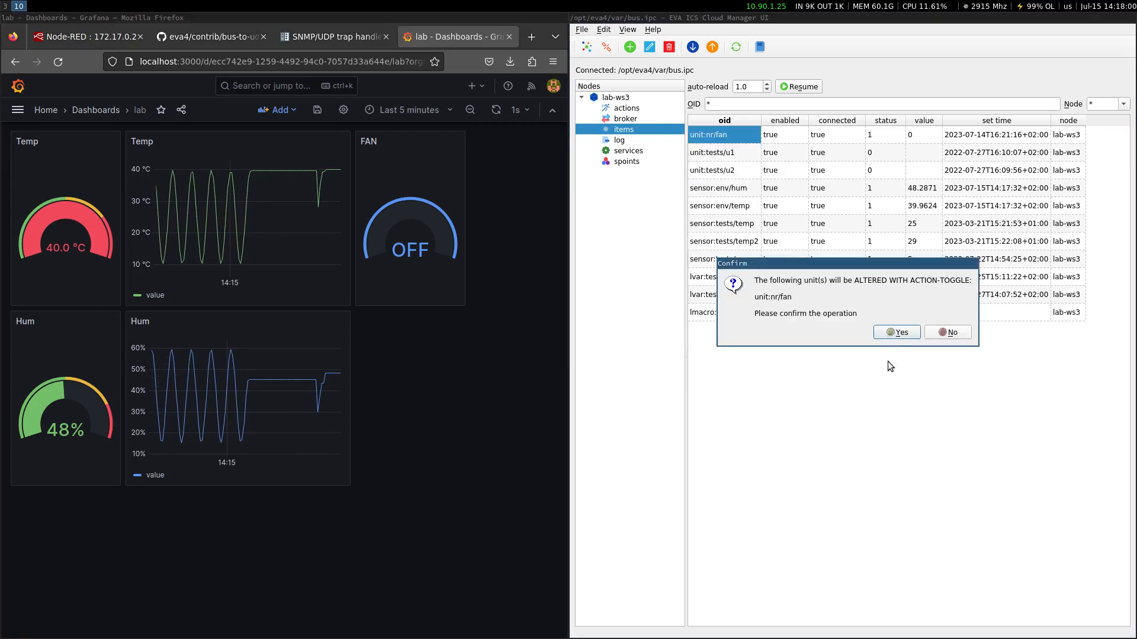
pyautogui.click(896, 333)
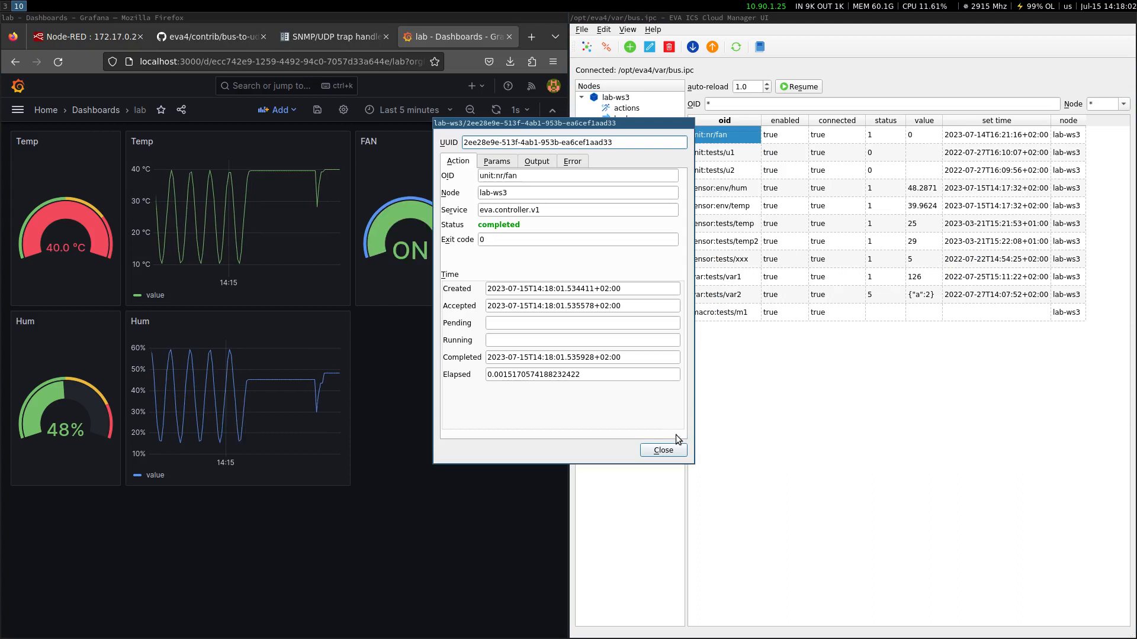
pyautogui.click(666, 450)
pyautogui.rightClick(727, 131)
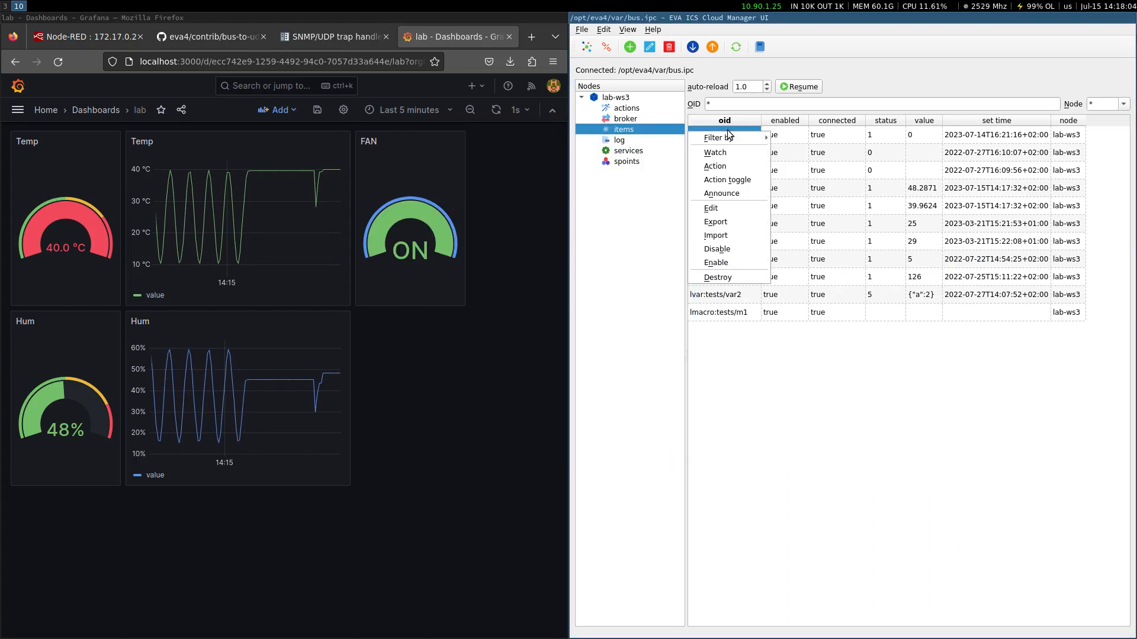
pyautogui.click(733, 180)
pyautogui.click(896, 333)
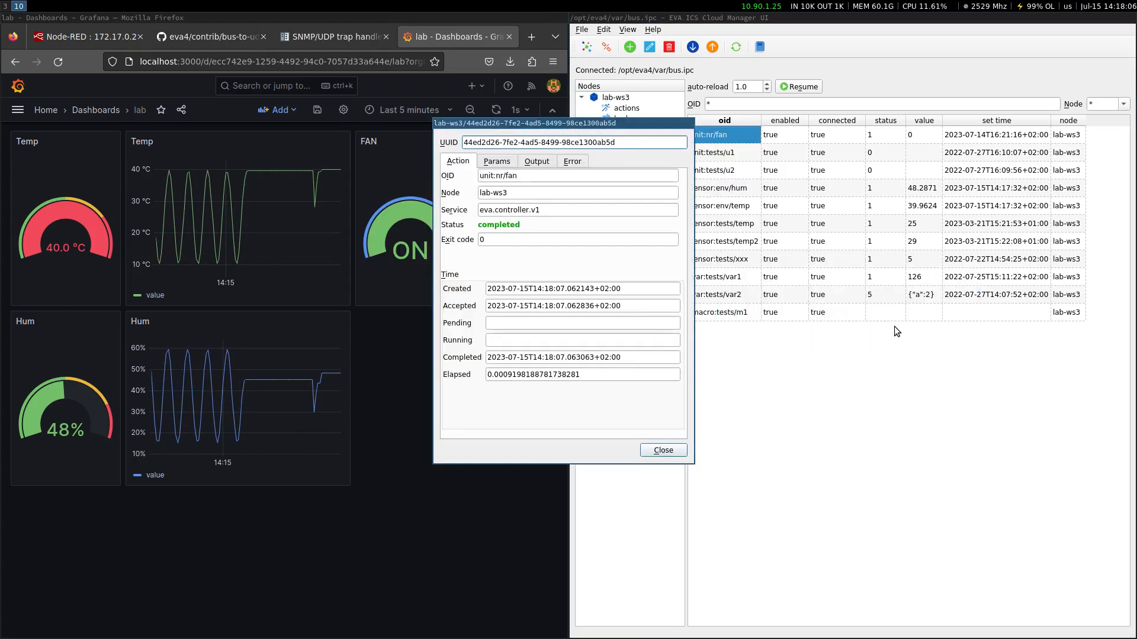
pyautogui.click(871, 551)
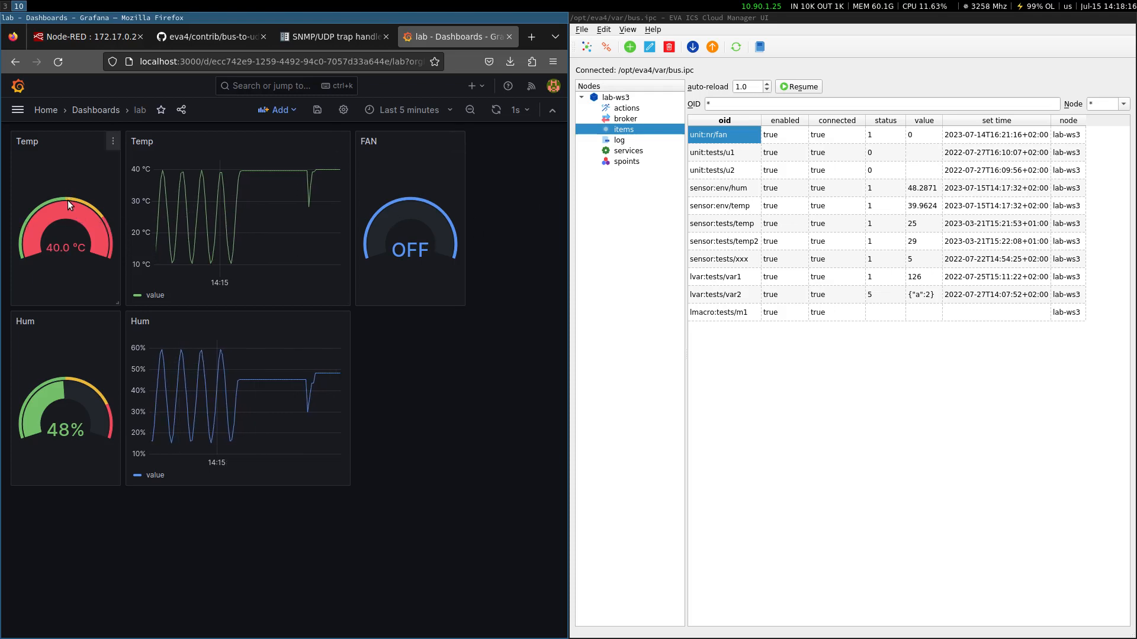
# Check the threshold settings of the Temp gauge panel on the lab dashboard, and leave the panel editor without saving.
pyautogui.press('e')
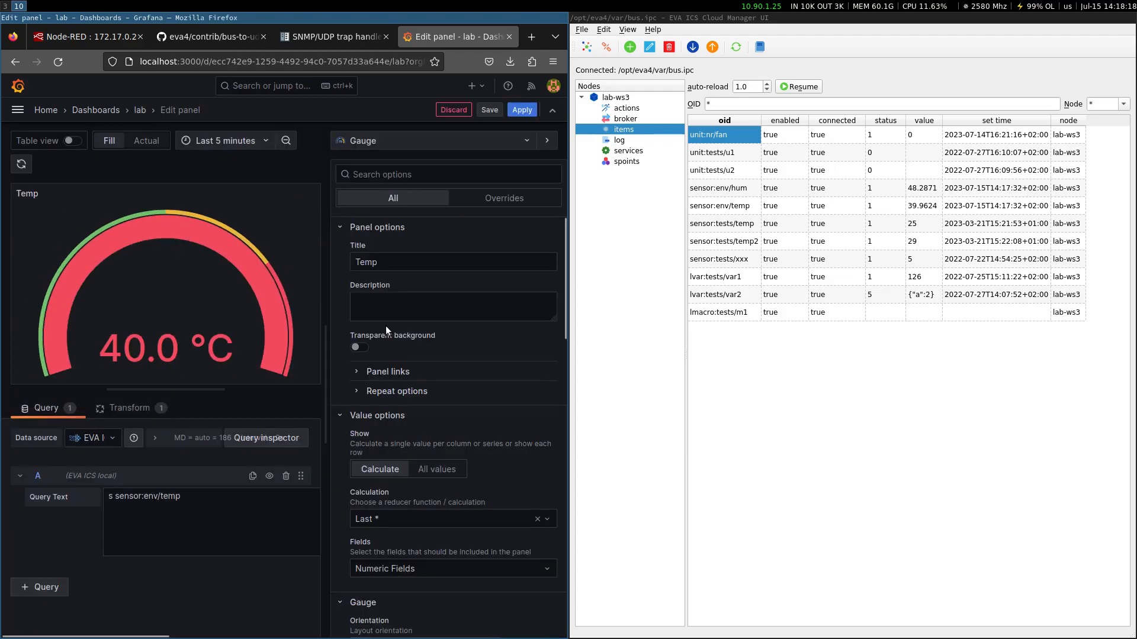
pyautogui.scroll(-10, 385, 326)
pyautogui.scroll(-4, 386, 327)
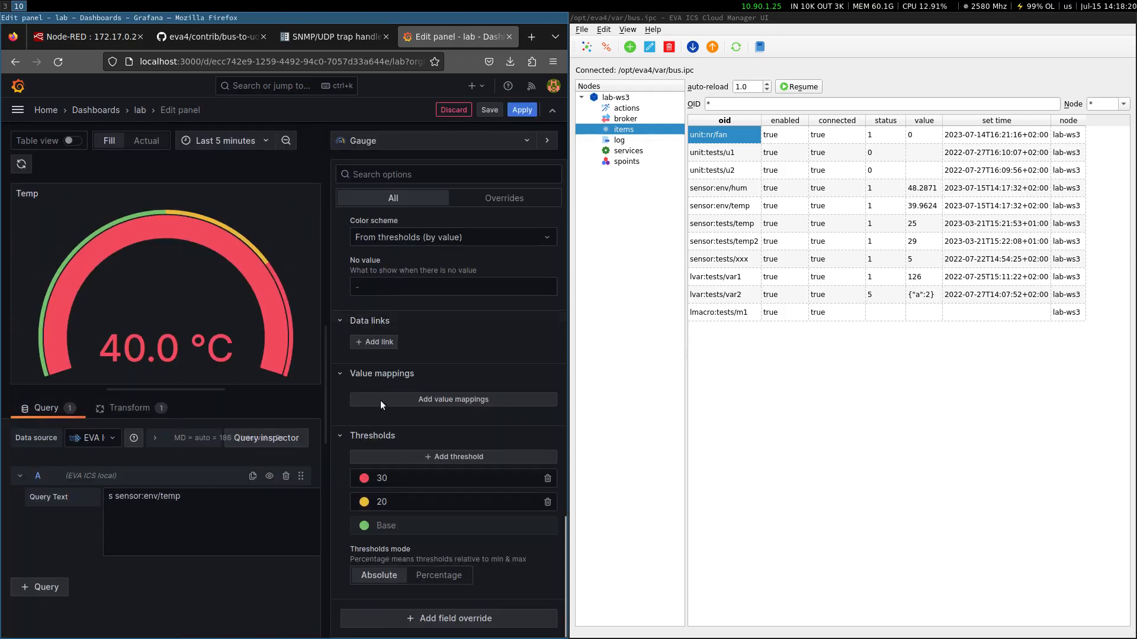
pyautogui.click(402, 498)
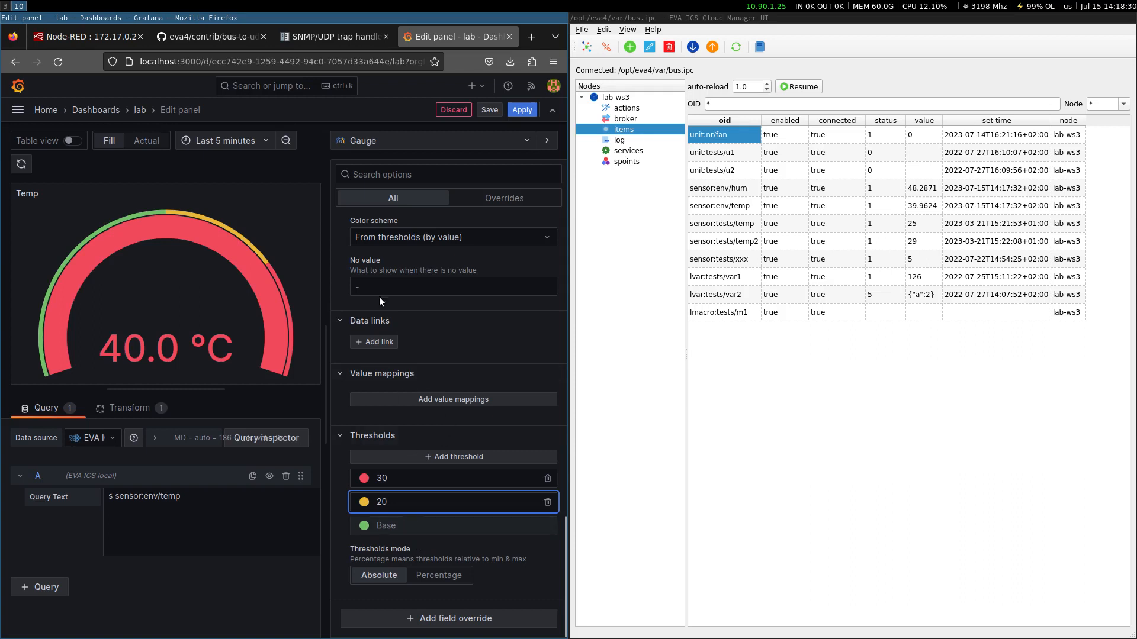
pyautogui.click(448, 108)
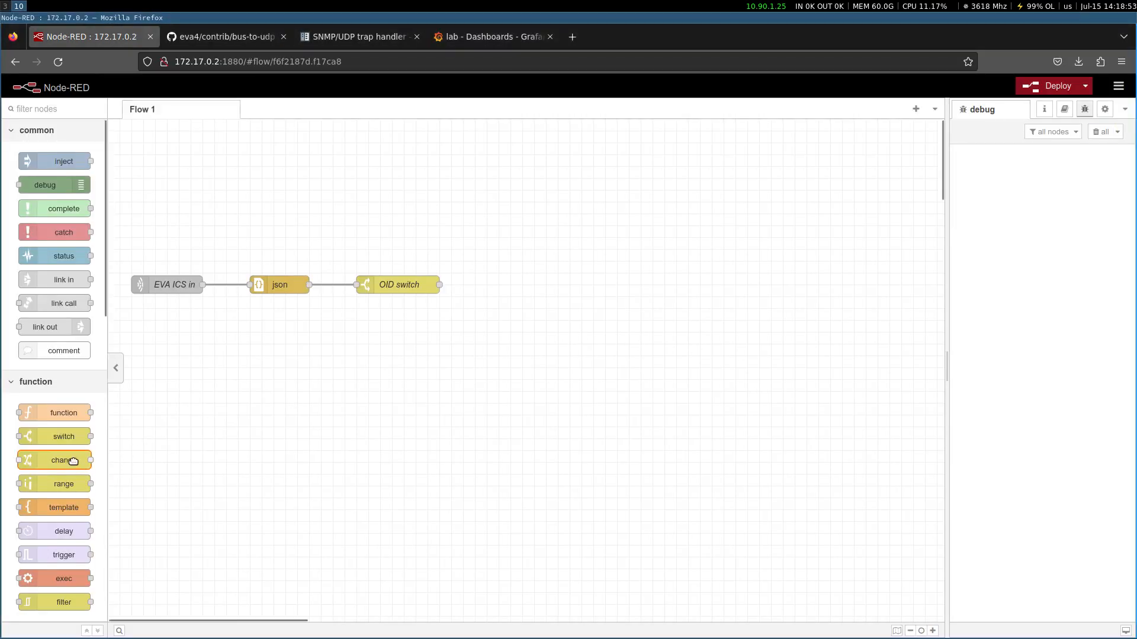
# Add a switch node to Flow 1 in Node-RED and wire the OID switch node's output to its input.
pyautogui.scroll(-8, 73, 461)
pyautogui.scroll(-5, 73, 461)
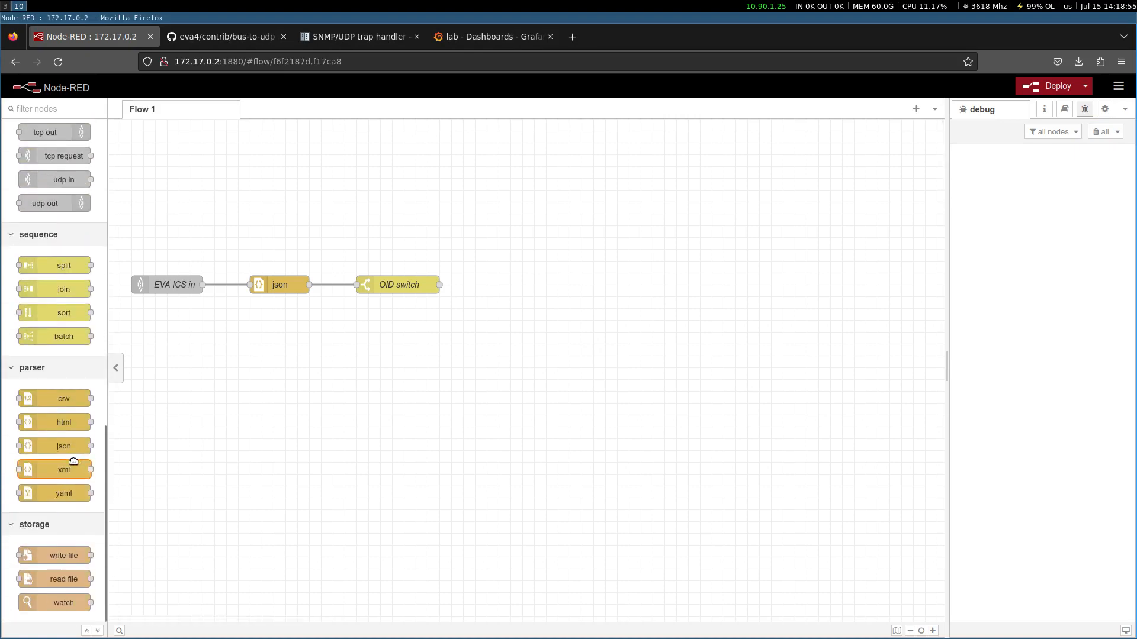
pyautogui.scroll(10, 73, 461)
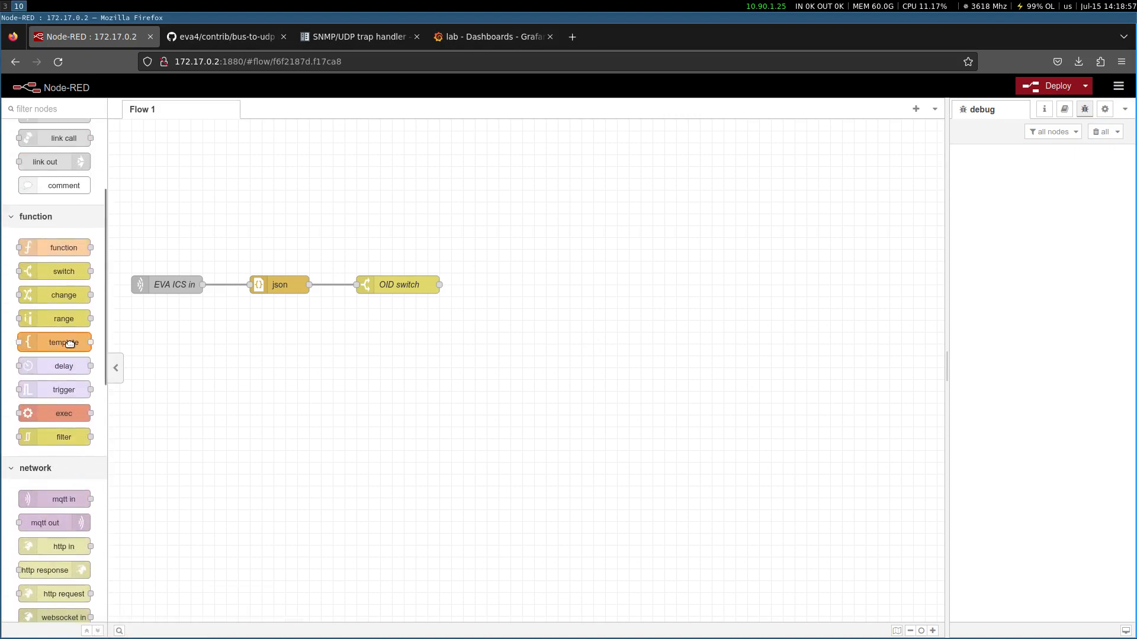
pyautogui.scroll(-5, 77, 408)
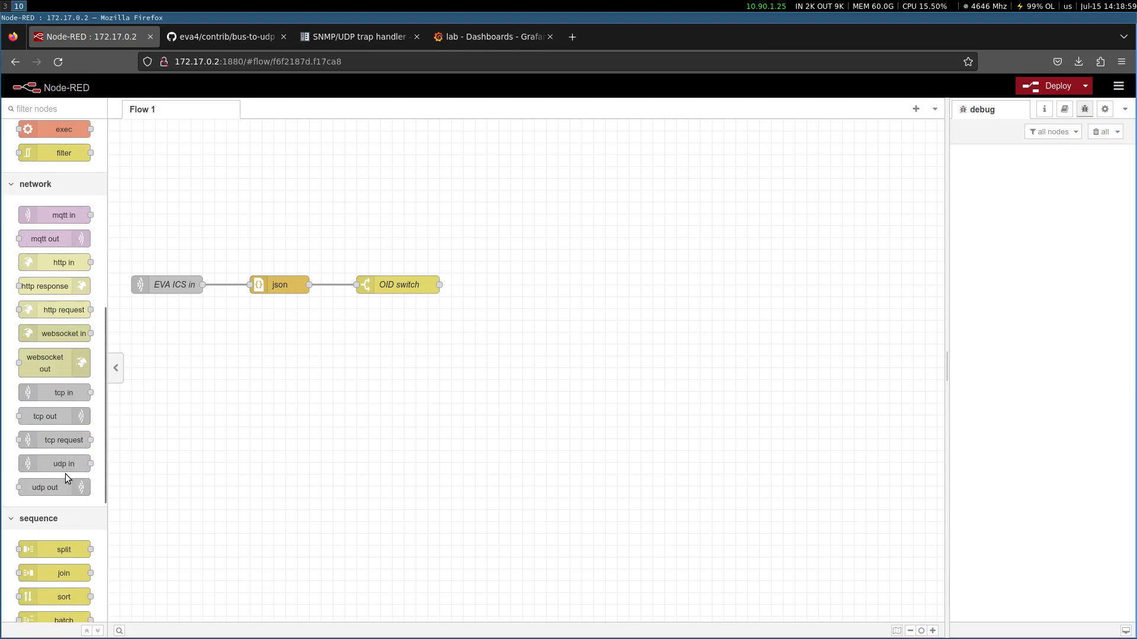
pyautogui.scroll(-4, 67, 478)
pyautogui.scroll(5, 67, 479)
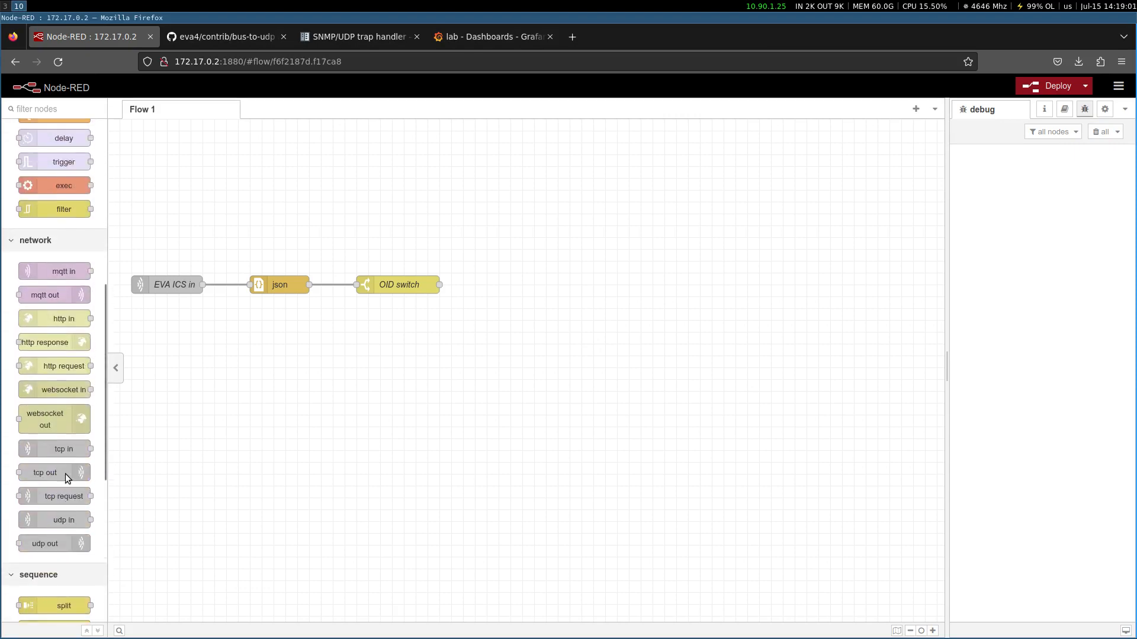
pyautogui.scroll(5, 66, 473)
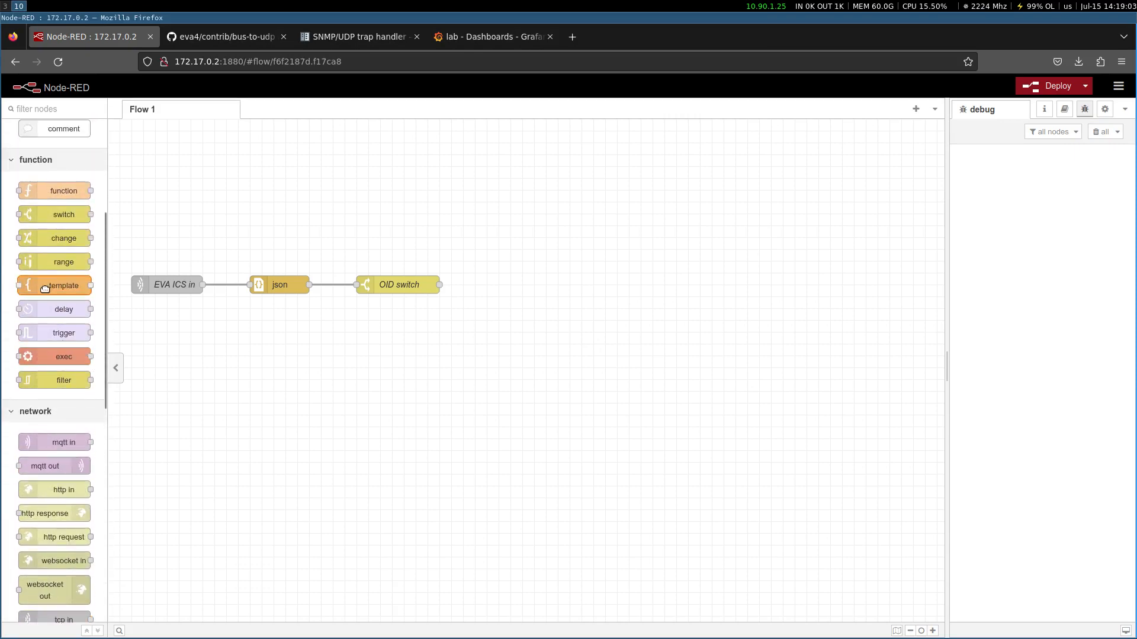
pyautogui.moveTo(51, 216); pyautogui.dragTo(519, 286)
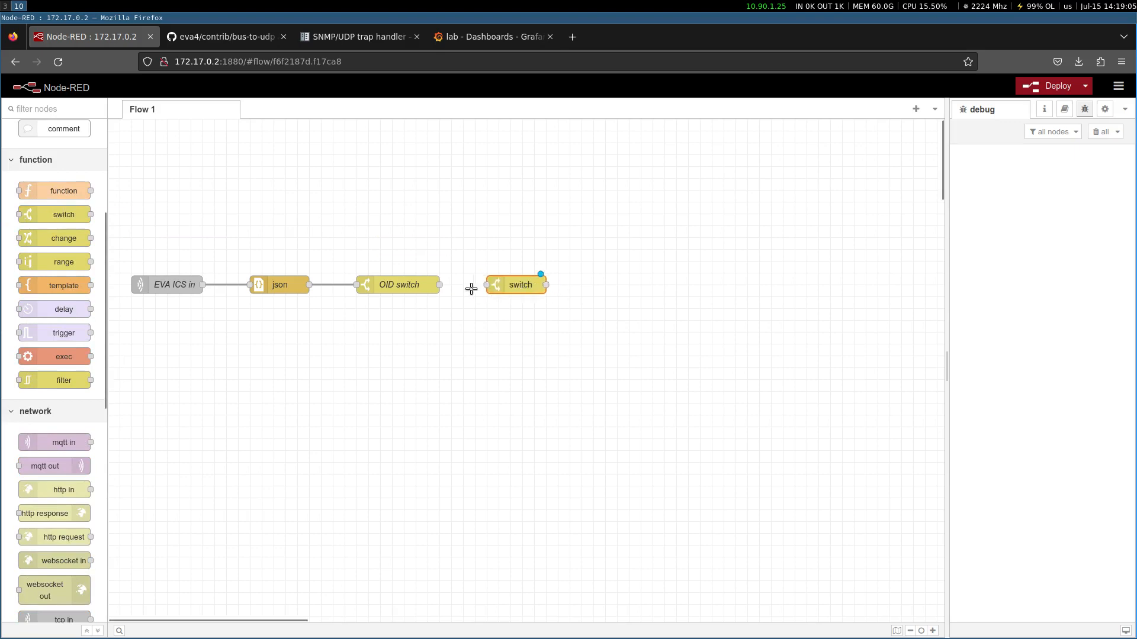
pyautogui.moveTo(440, 285); pyautogui.dragTo(487, 286)
# Name the new switch node "temp logic" and set its evaluated property to msg.payload.value.
pyautogui.doubleClick(509, 286)
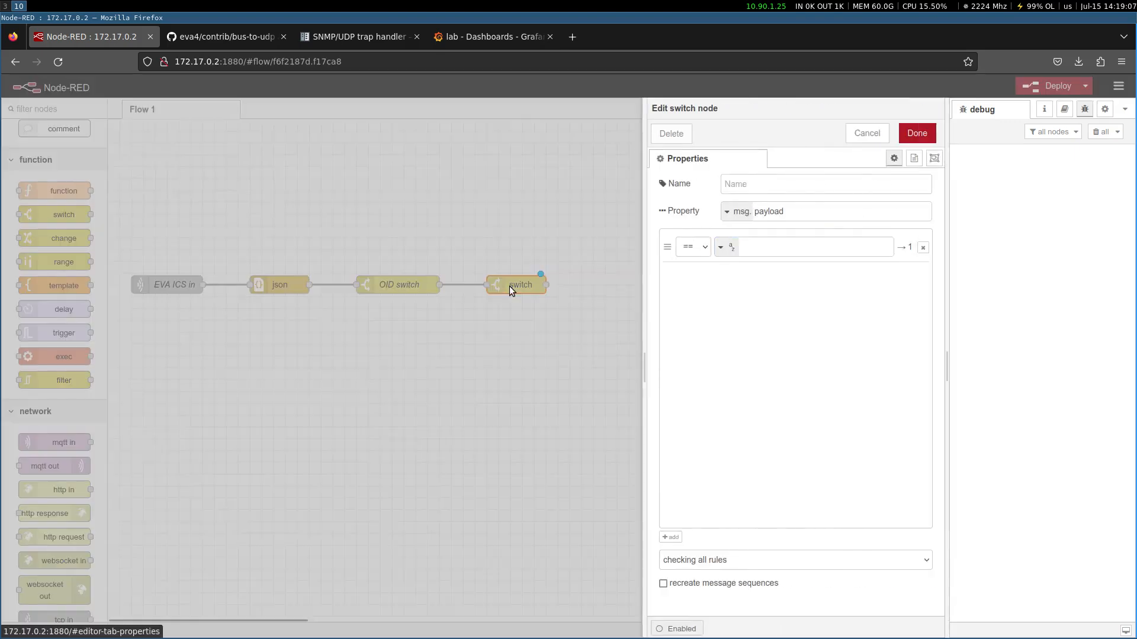
pyautogui.click(787, 180)
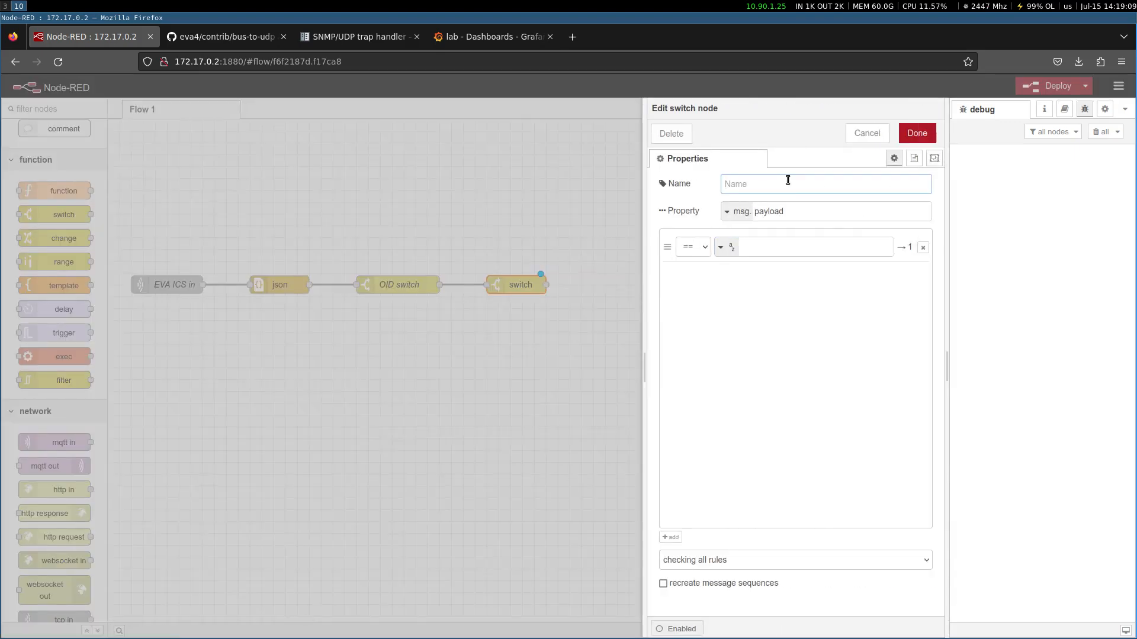
pyautogui.write('temp logic')
pyautogui.press('Tab')
pyautogui.press('Tab')
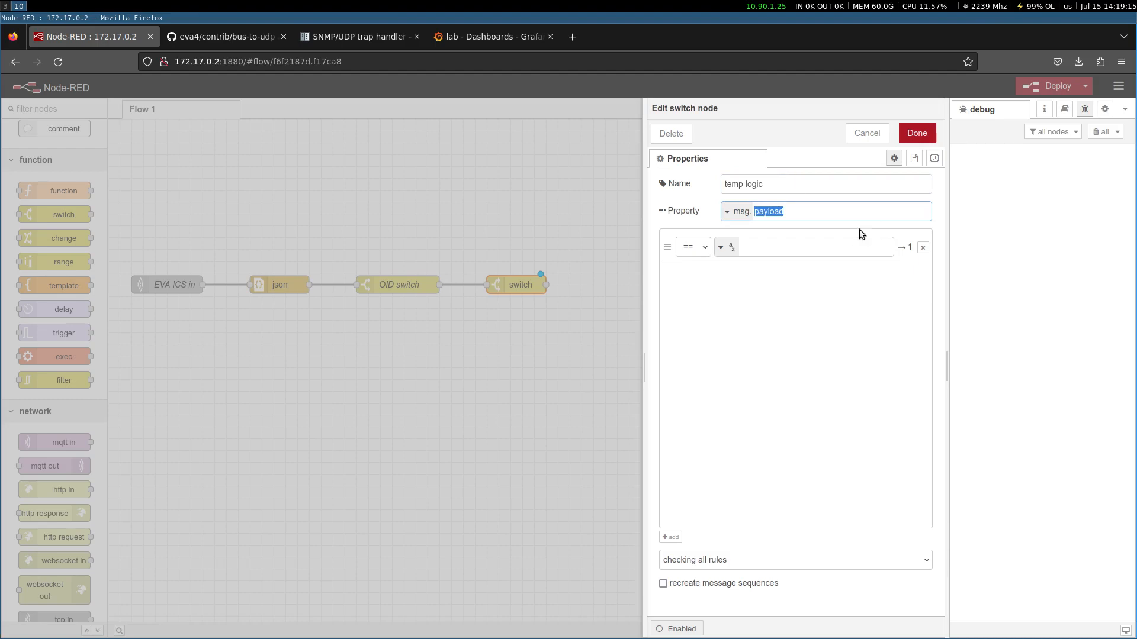
pyautogui.click(848, 206)
pyautogui.write('.value')
# Set the temp logic node's first rule to >= 25 and enable recreating message sequences.
pyautogui.click(705, 248)
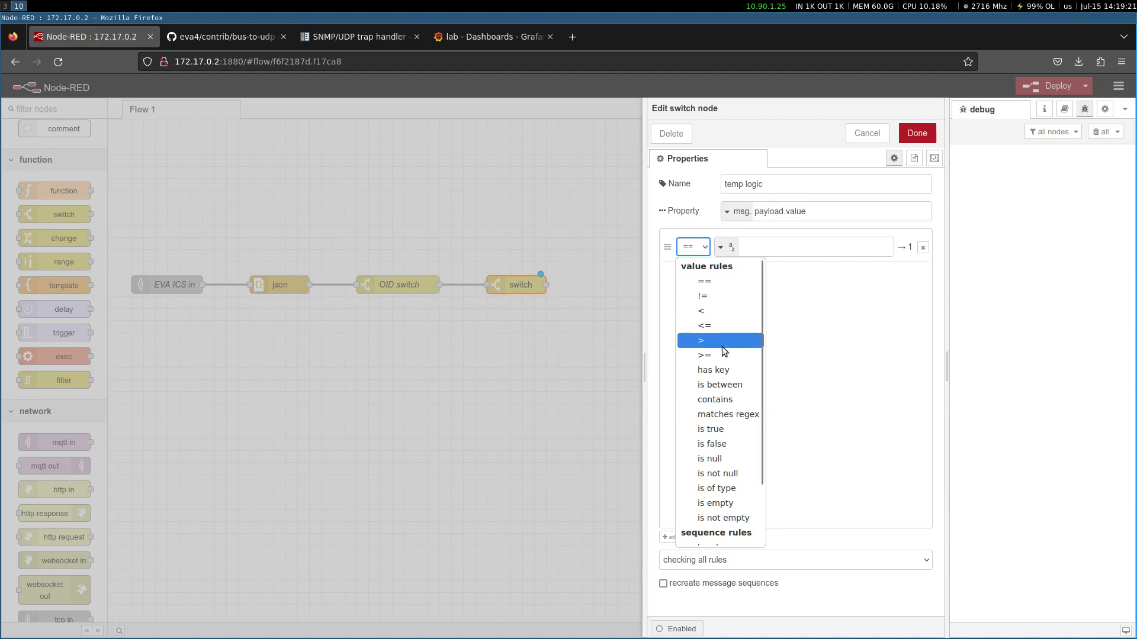
pyautogui.click(735, 357)
pyautogui.write('25')
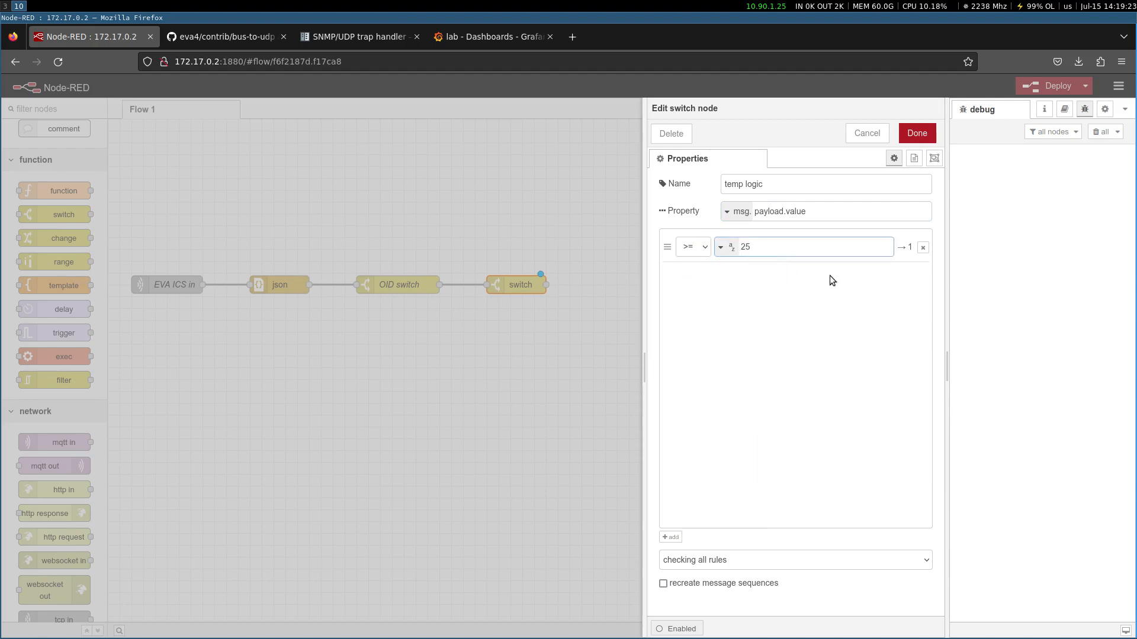
pyautogui.click(696, 590)
# Add a second rule < 20 to the temp logic node, save it, and move the node slightly closer to OID switch.
pyautogui.click(671, 537)
pyautogui.click(702, 284)
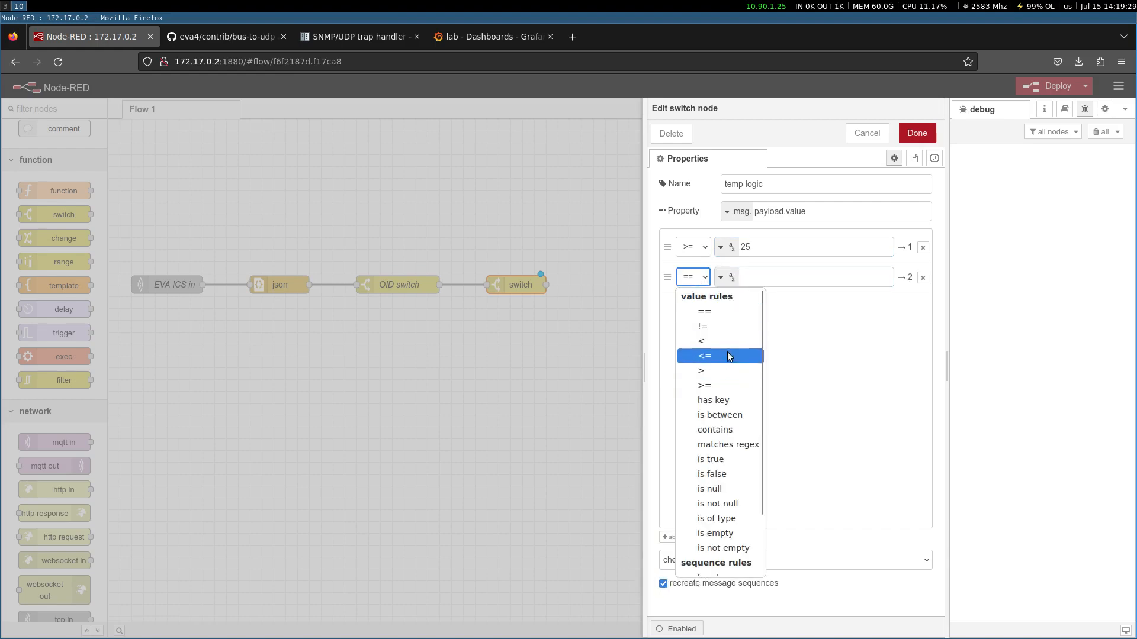
pyautogui.click(726, 340)
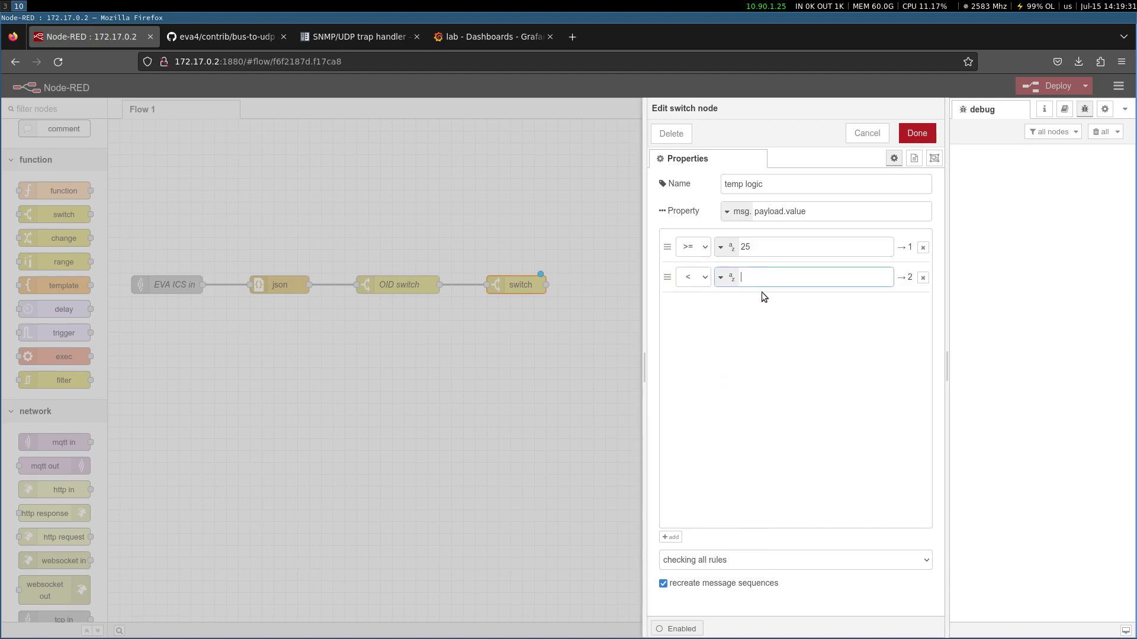
pyautogui.write('20')
pyautogui.click(915, 134)
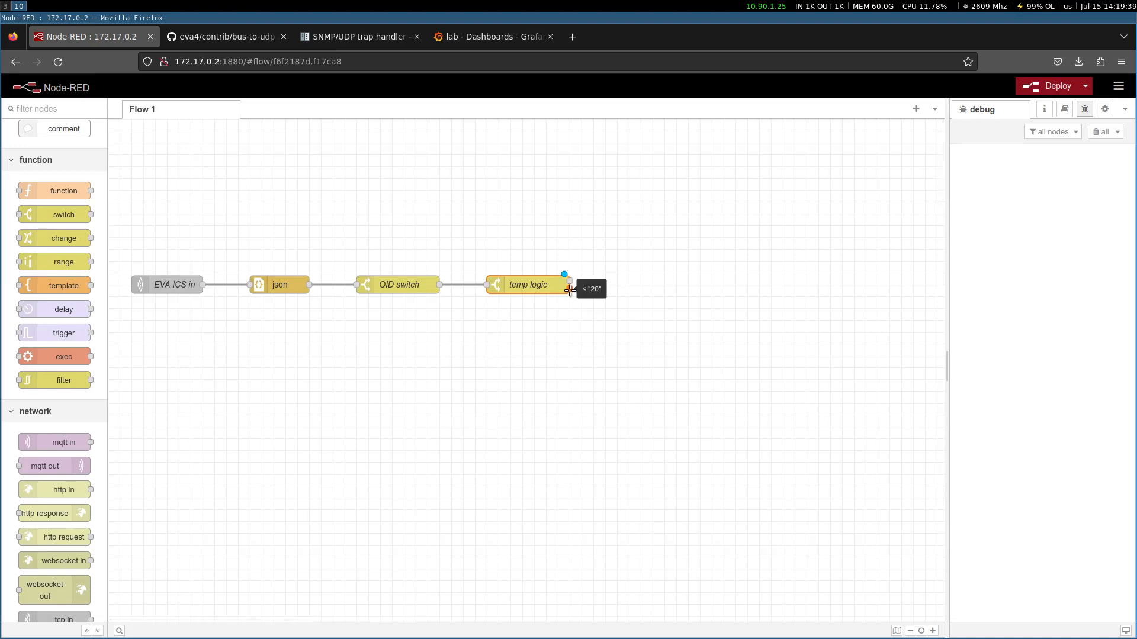
pyautogui.moveTo(528, 285); pyautogui.dragTo(516, 284)
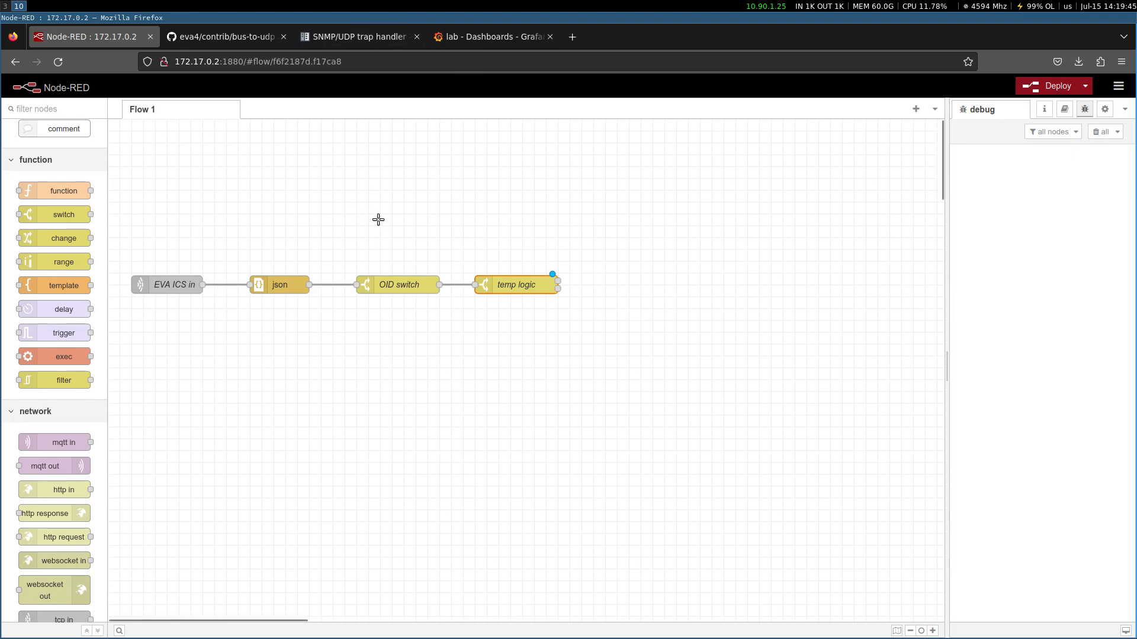
# Examine the Native traps section of the SNMP/UDP trap handler documentation for the unit action and toggle command formats.
pyautogui.click(358, 39)
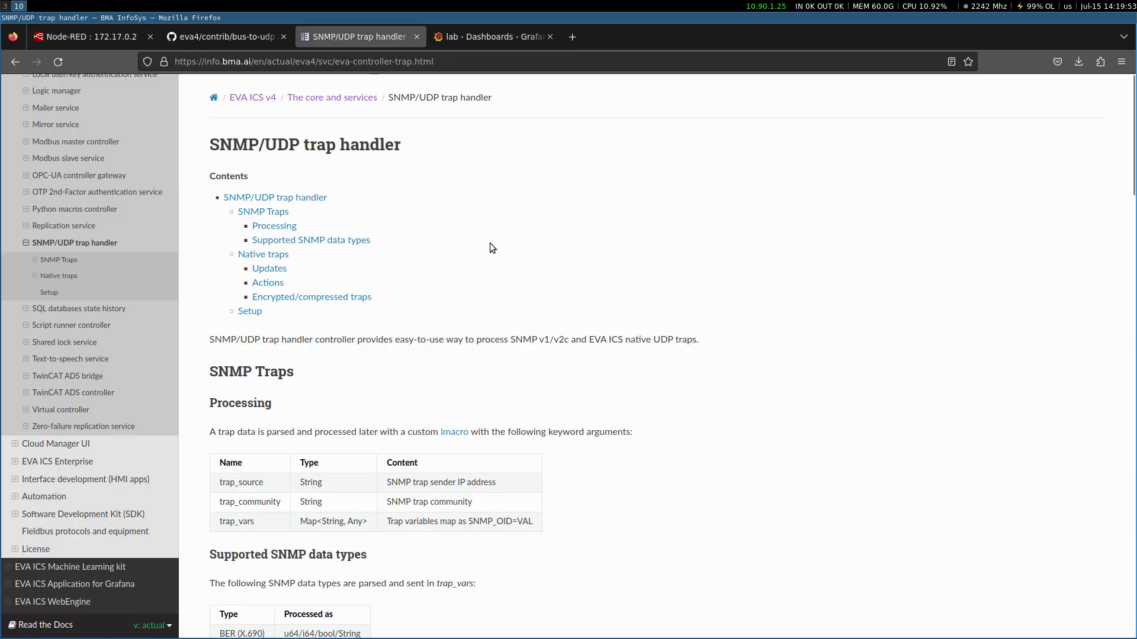
pyautogui.scroll(-3, 466, 238)
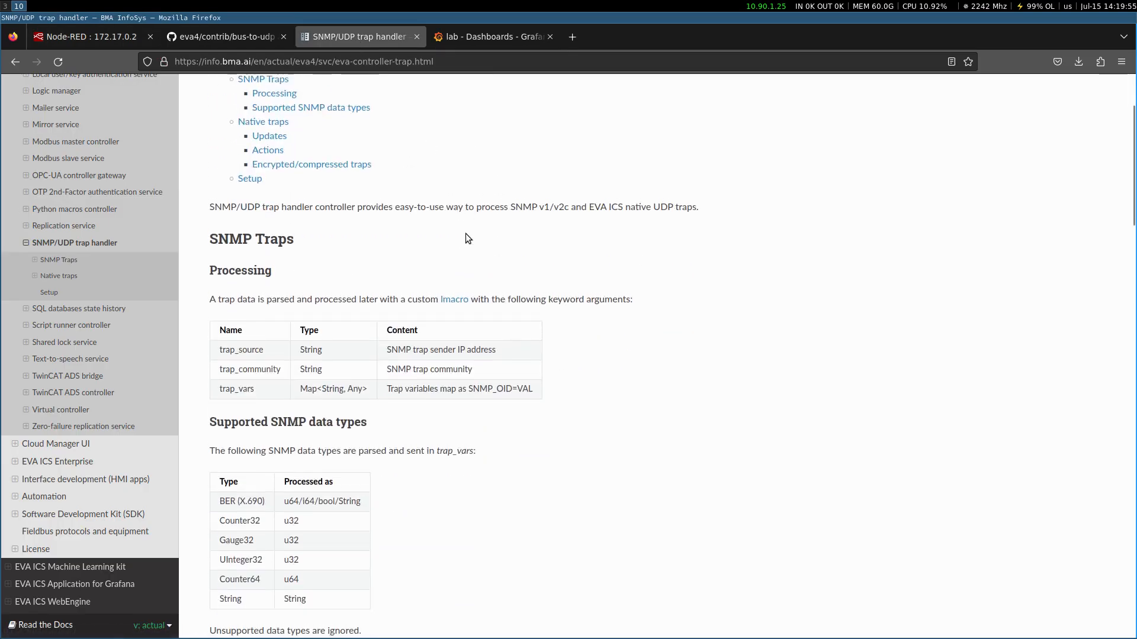
pyautogui.scroll(3, 466, 234)
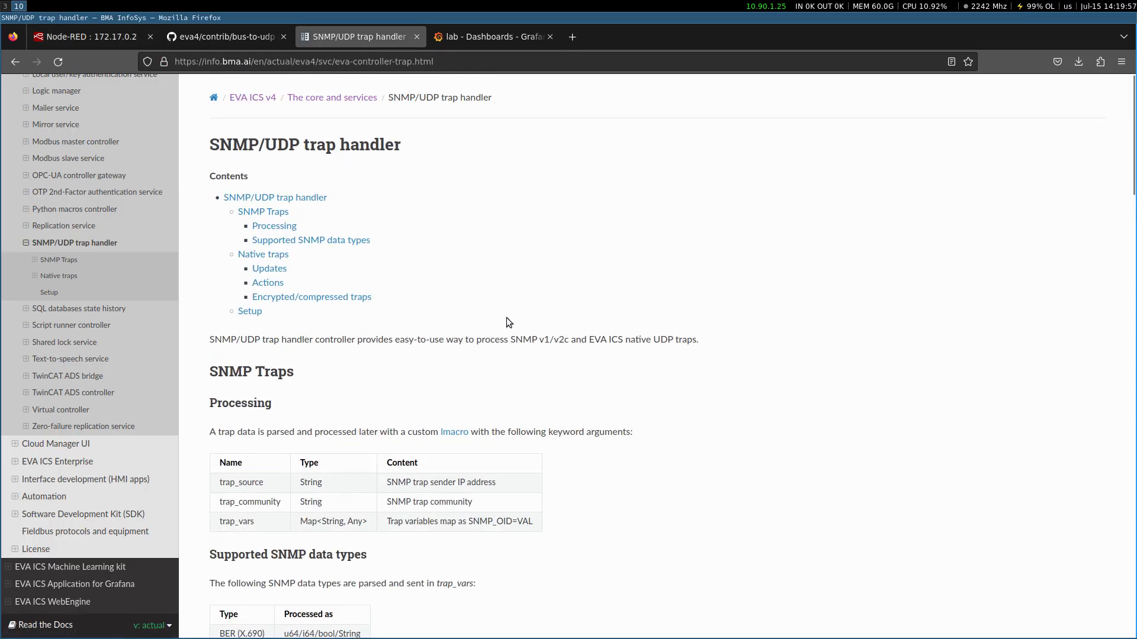
pyautogui.click(266, 255)
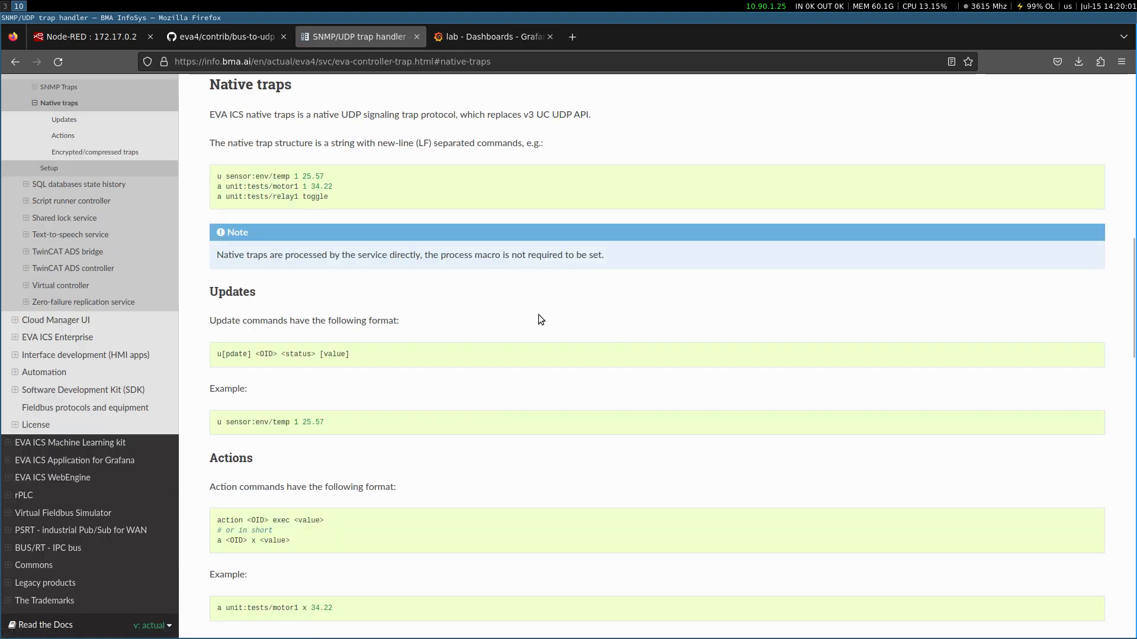
pyautogui.scroll(-5, 540, 320)
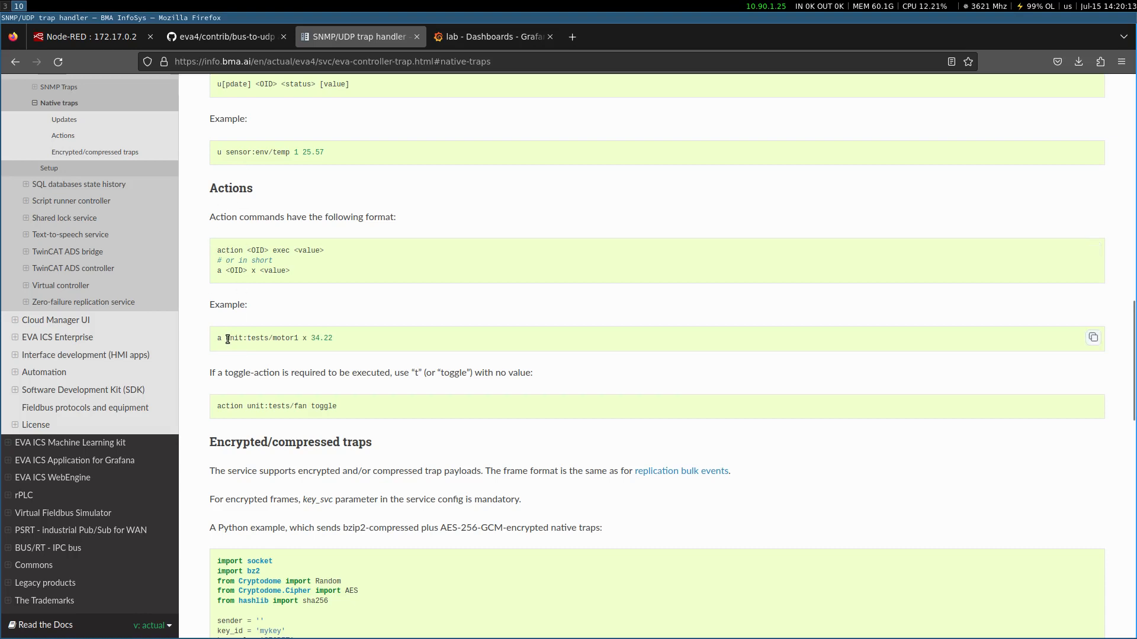
pyautogui.moveTo(228, 340); pyautogui.dragTo(309, 339)
pyautogui.click(298, 342)
pyautogui.scroll(2, 294, 421)
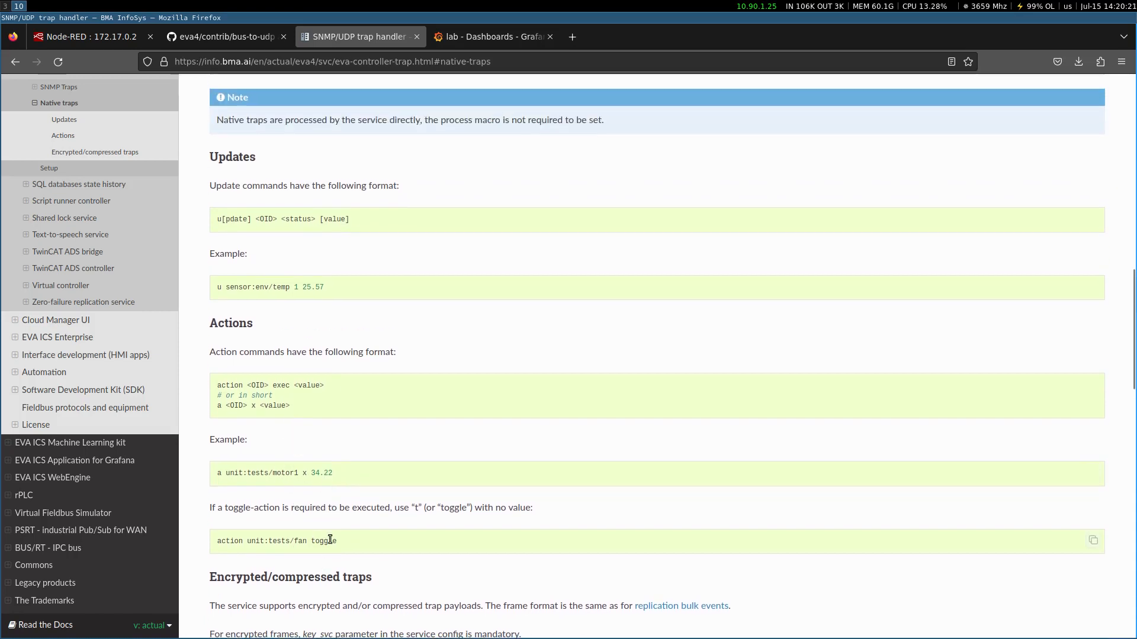
pyautogui.moveTo(302, 474); pyautogui.dragTo(310, 475)
pyautogui.click(313, 478)
pyautogui.click(343, 475)
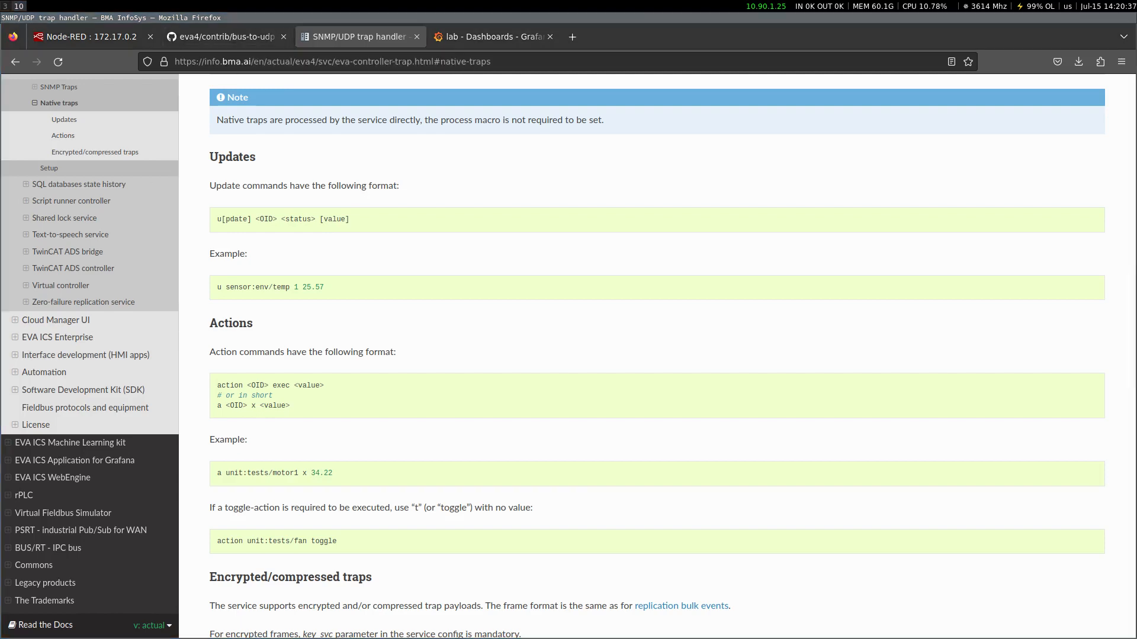
# Start adding a service to lab-ws3 in EVA ICS Cloud Manager and load the svc-tpl-controller-trap.yml template.
pyautogui.press('super+shift+0')
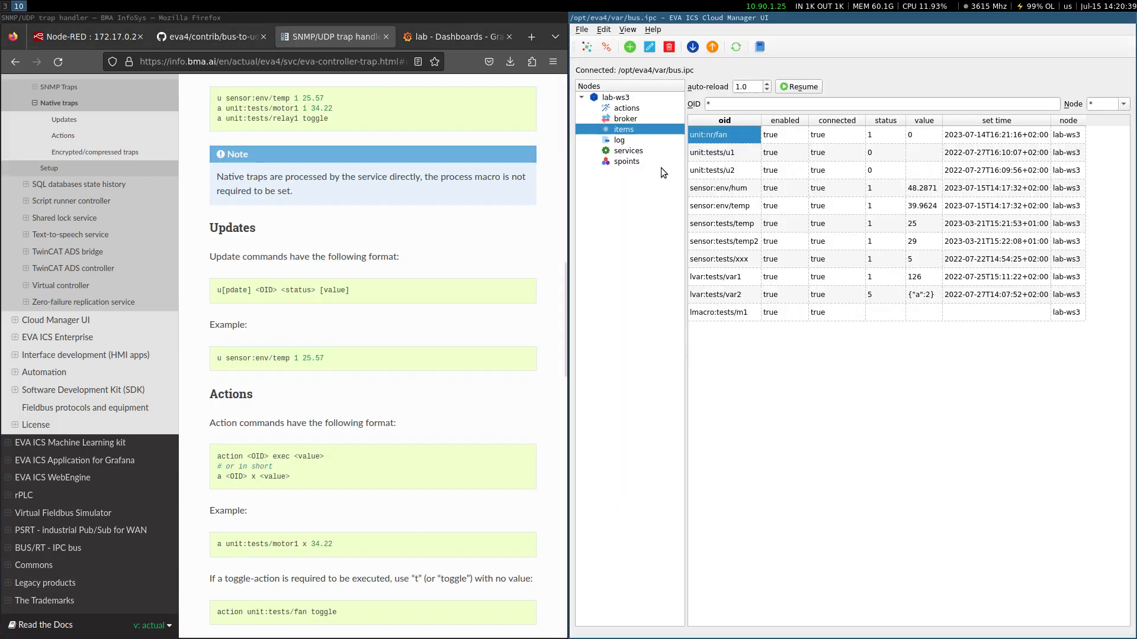
pyautogui.click(623, 152)
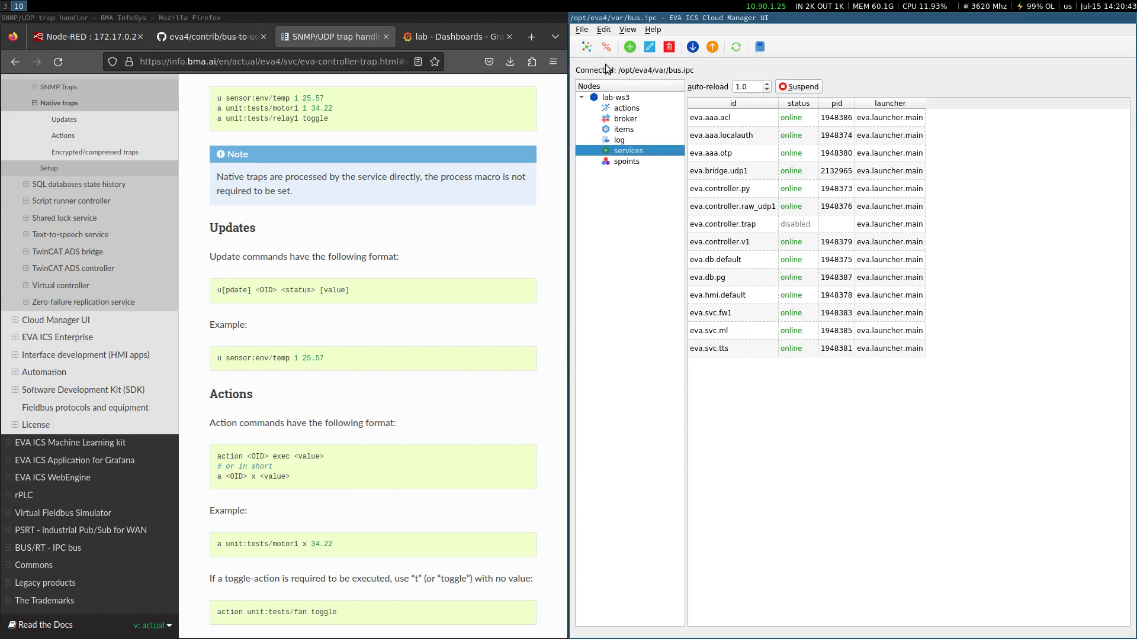
pyautogui.click(629, 52)
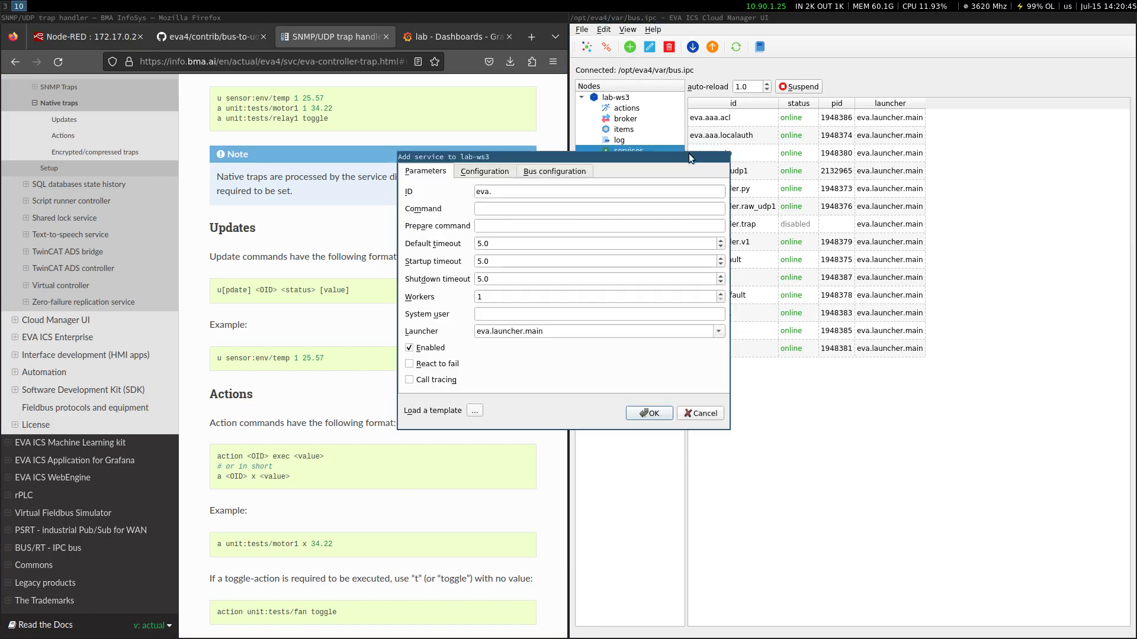
pyautogui.click(474, 411)
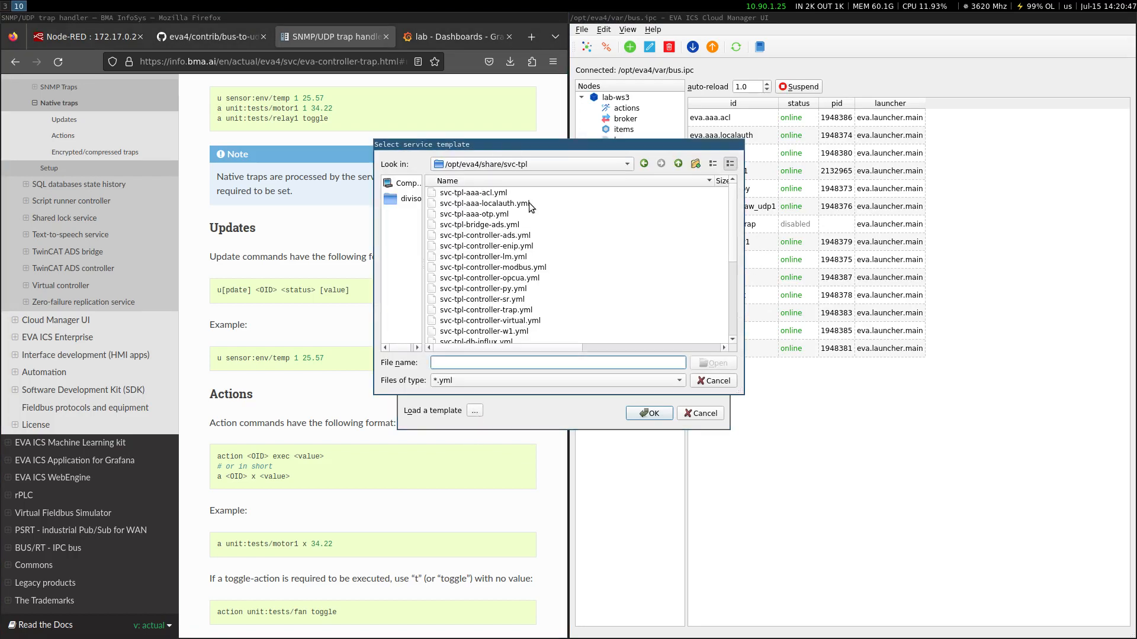
pyautogui.scroll(-5, 562, 286)
pyautogui.scroll(5, 563, 286)
pyautogui.moveTo(744, 401); pyautogui.dragTo(786, 552)
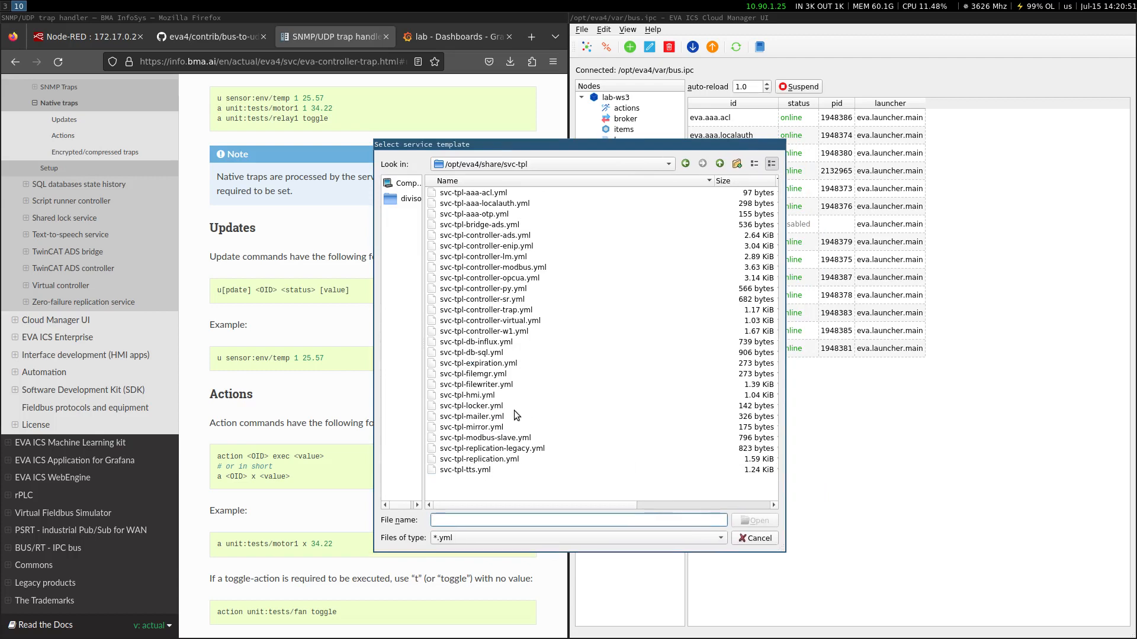
pyautogui.doubleClick(514, 310)
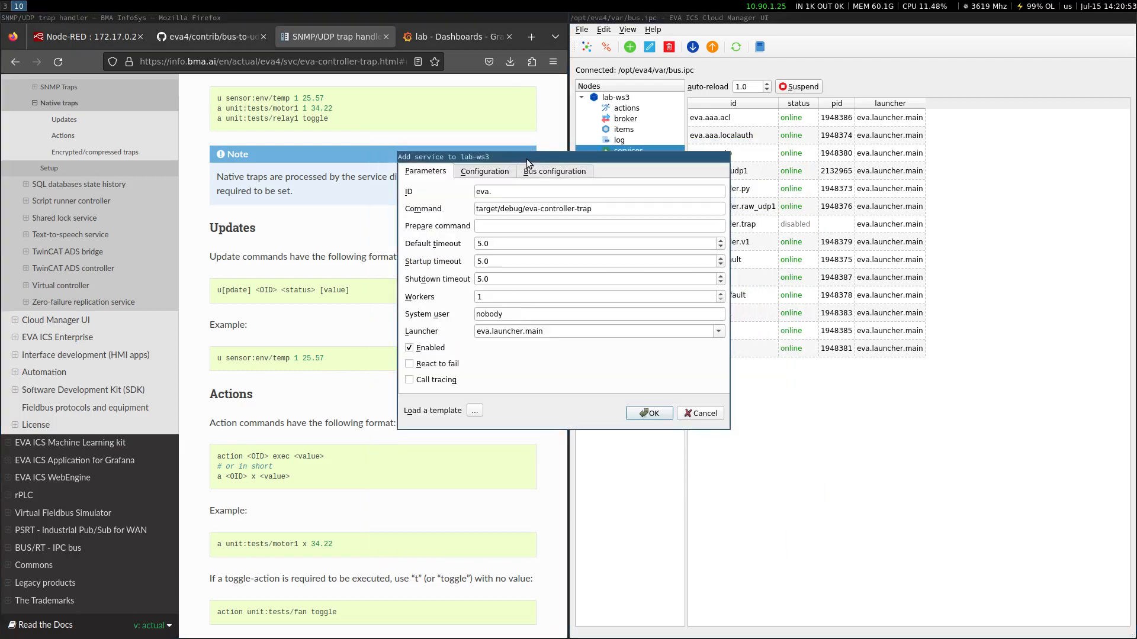
# Set the new service's ID to eva.controller.trap2 and clear its system user.
pyautogui.moveTo(527, 159); pyautogui.dragTo(308, 280)
pyautogui.click(319, 315)
pyautogui.write('con')
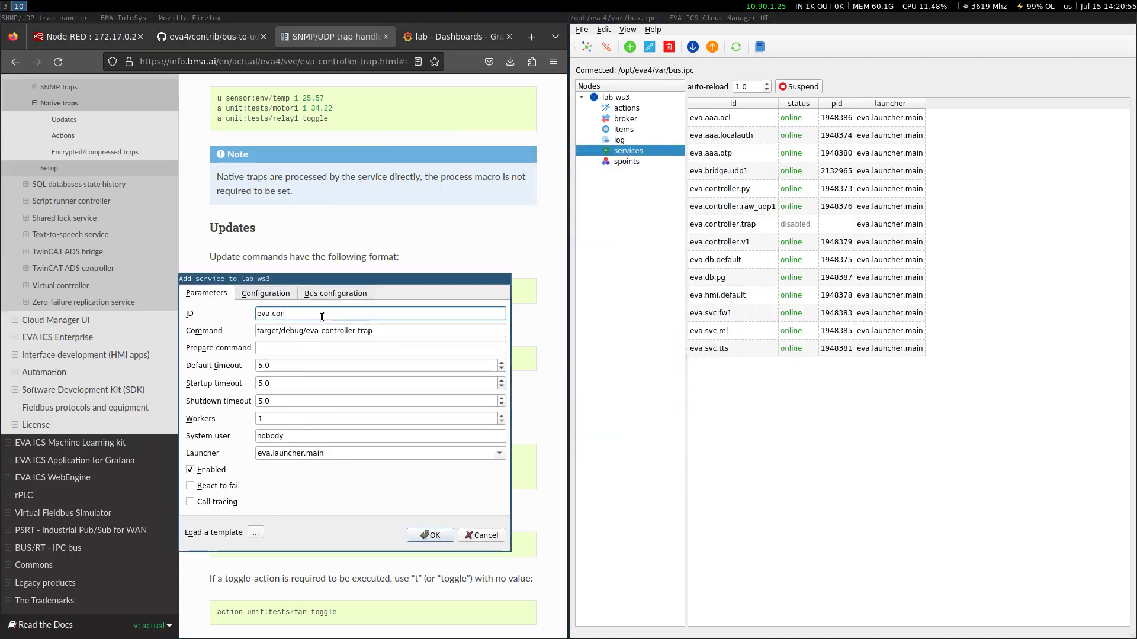
pyautogui.write('troller.trap2')
pyautogui.doubleClick(309, 438)
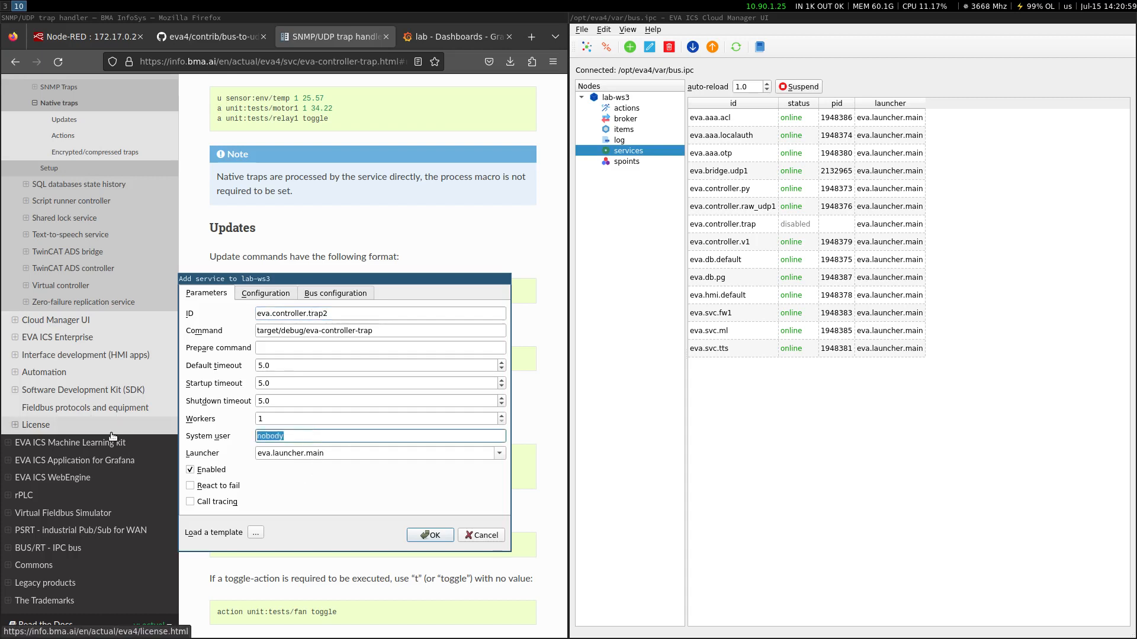
pyautogui.press('BackSpace')
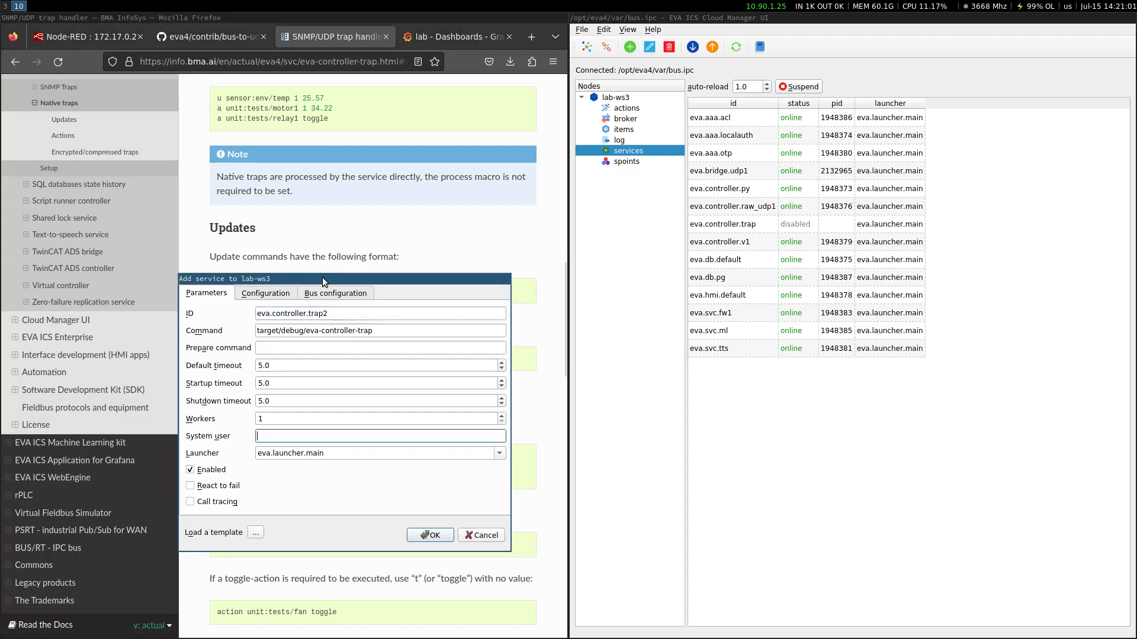
# In the new service's configuration, replace the allowed hosts with the single entry 0.0.0.0/0.
pyautogui.moveTo(322, 277); pyautogui.dragTo(485, 283)
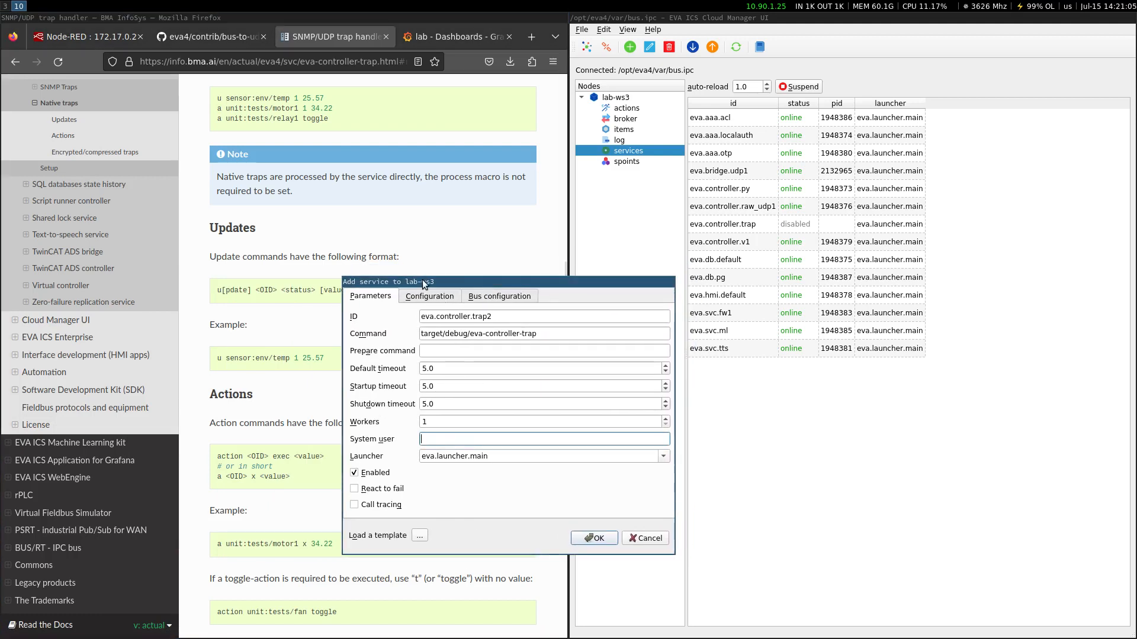
pyautogui.click(423, 296)
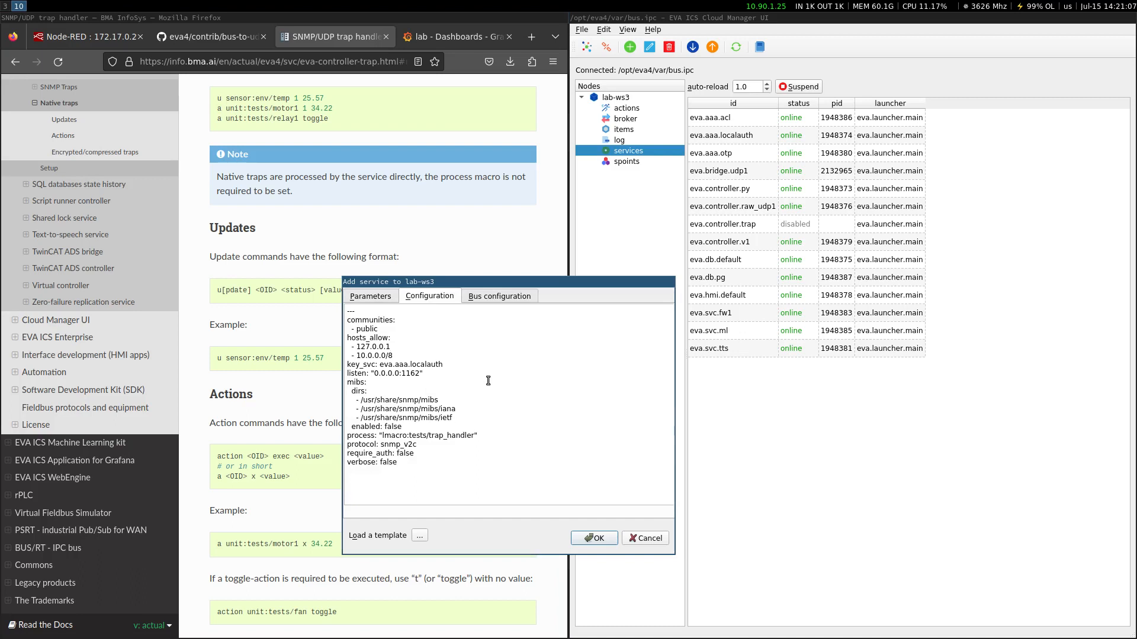
pyautogui.hotkey('shift', 'End')
pyautogui.press('Delete')
pyautogui.press('Delete')
pyautogui.press('Delete')
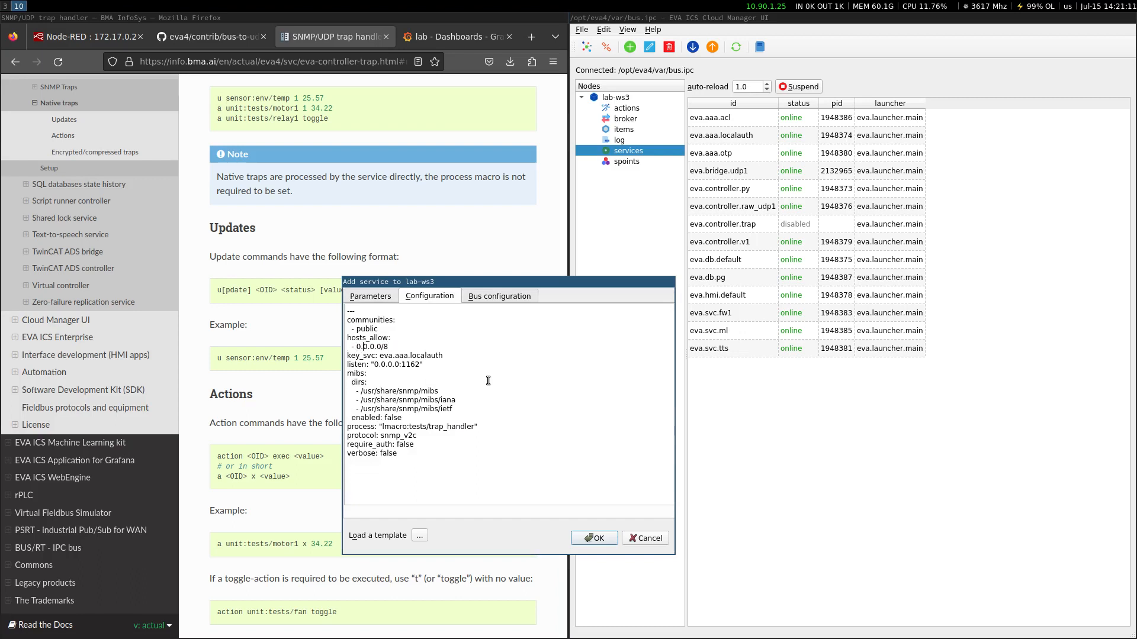
pyautogui.press('End')
pyautogui.press('BackSpace')
pyautogui.write('0')
# Set the protocol in the service configuration to native.
pyautogui.click(439, 445)
pyautogui.doubleClick(388, 454)
pyautogui.press('Up')
pyautogui.hotkey('ctrl', 'shift', 'Left')
pyautogui.hotkey('ctrl', 'shift', 'Left')
pyautogui.hotkey('ctrl', 'shift', 'Right')
pyautogui.hotkey('ctrl', 'shift', 'Right')
pyautogui.hotkey('ctrl', 'shift', 'Left')
pyautogui.write('native')
# Set the service's listen address to 0.0.0.0:8821 and move the dialog clear of the documentation text.
pyautogui.moveTo(415, 361); pyautogui.dragTo(503, 380)
pyautogui.click(504, 382)
pyautogui.press('BackSpace')
pyautogui.press('BackSpace')
pyautogui.press('BackSpace')
pyautogui.press('BackSpace')
pyautogui.write('88')
pyautogui.click(469, 364)
pyautogui.click(473, 360)
pyautogui.moveTo(520, 283); pyautogui.dragTo(636, 289)
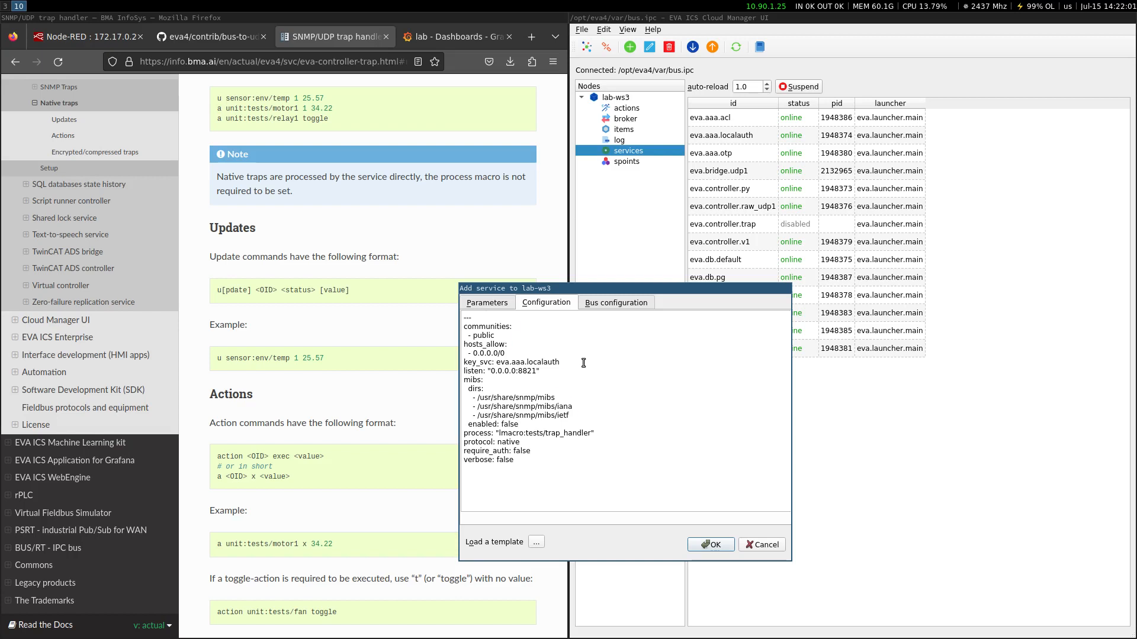
# Delete the whole mibs block and the process line from the service configuration.
pyautogui.hotkey('ctrl', 'shift', 'Home')
pyautogui.press('Down')
pyautogui.press('Down')
pyautogui.press('Down')
pyautogui.press('Down')
pyautogui.hotkey('shift', 'Down')
pyautogui.hotkey('shift', 'Down')
pyautogui.hotkey('shift', 'Down')
pyautogui.hotkey('shift', 'Down')
pyautogui.hotkey('shift', 'Down')
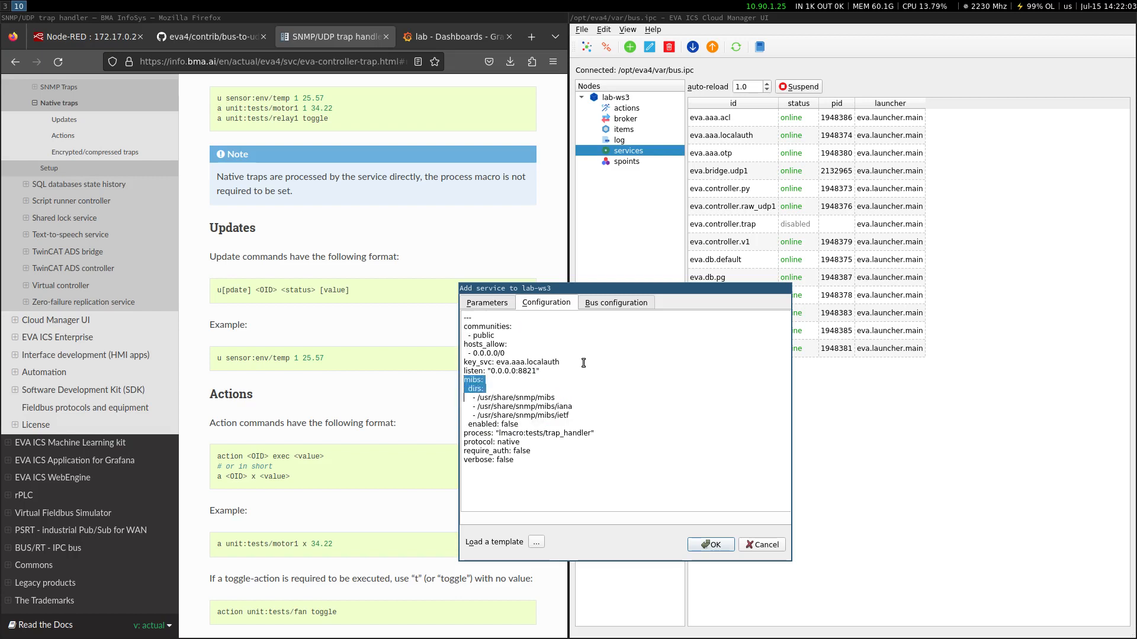
pyautogui.hotkey('shift', 'Down')
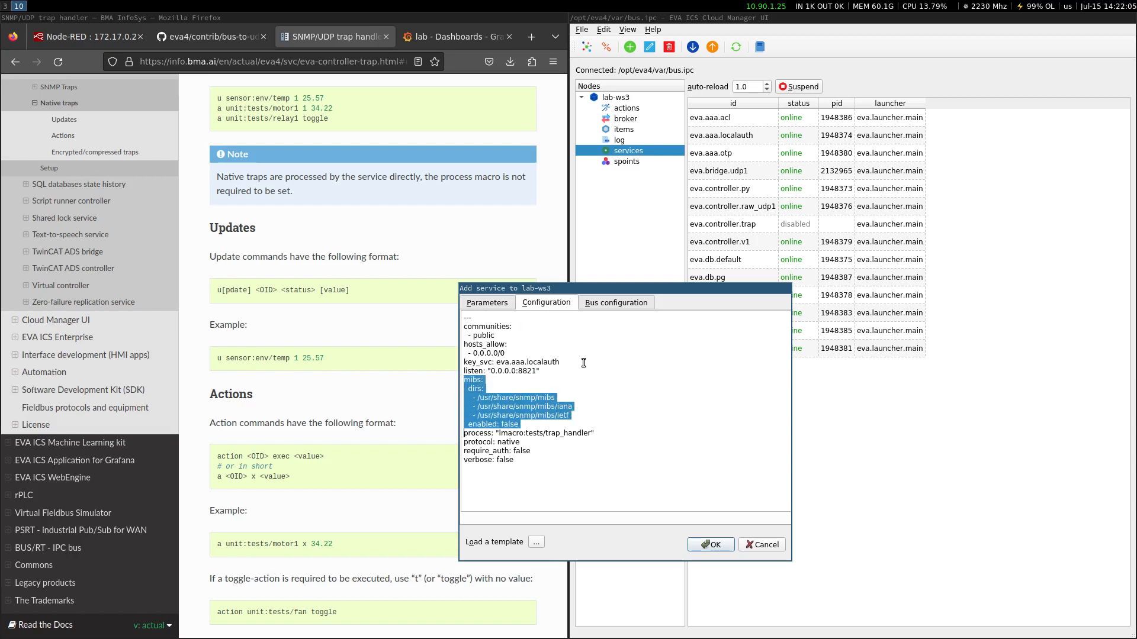
pyautogui.press('Delete')
pyautogui.hotkey('shift', 'Up')
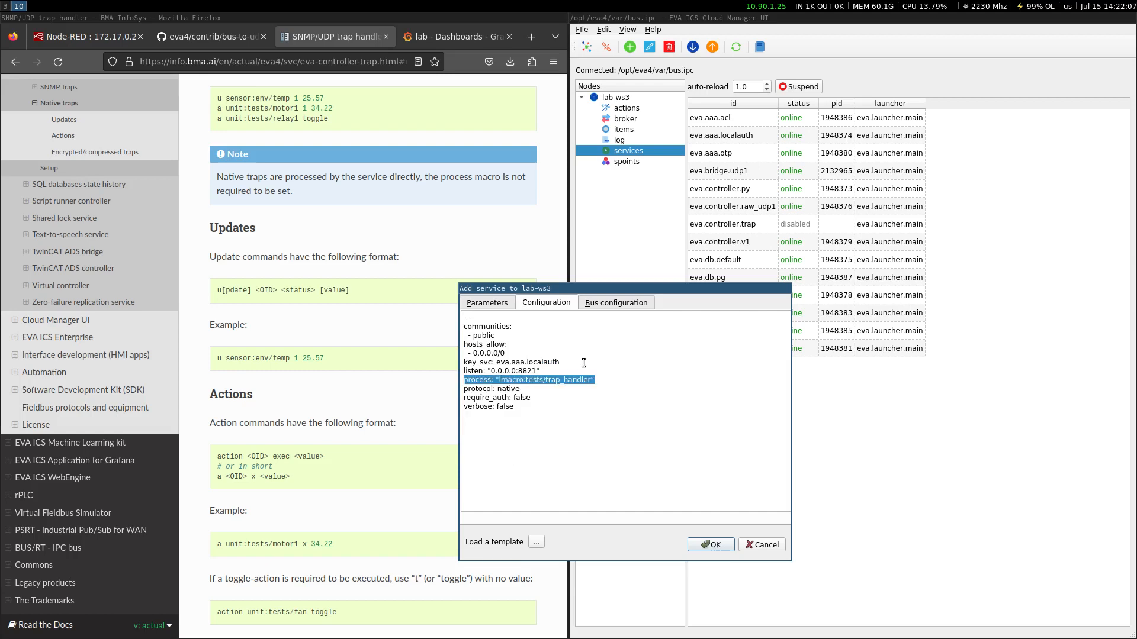
pyautogui.press('Delete')
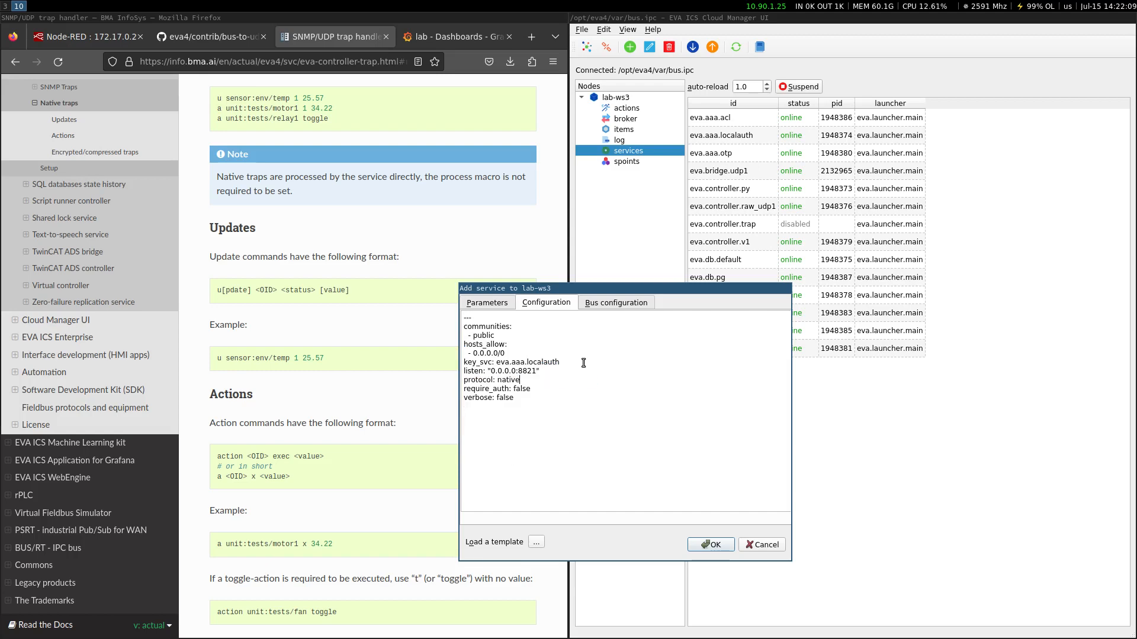
# Examine the valid protocol values in the Setup section of the SNMP/UDP trap handler documentation.
pyautogui.scroll(15, 308, 328)
pyautogui.scroll(-3, 308, 328)
pyautogui.scroll(3, 308, 328)
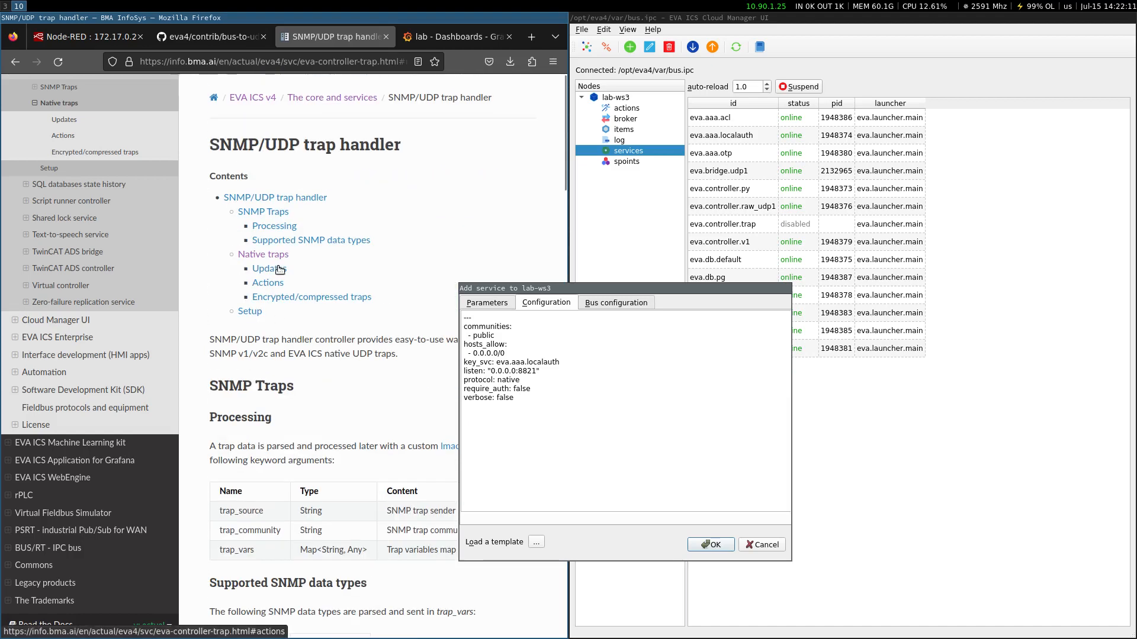
pyautogui.scroll(-5, 279, 215)
pyautogui.scroll(4, 307, 219)
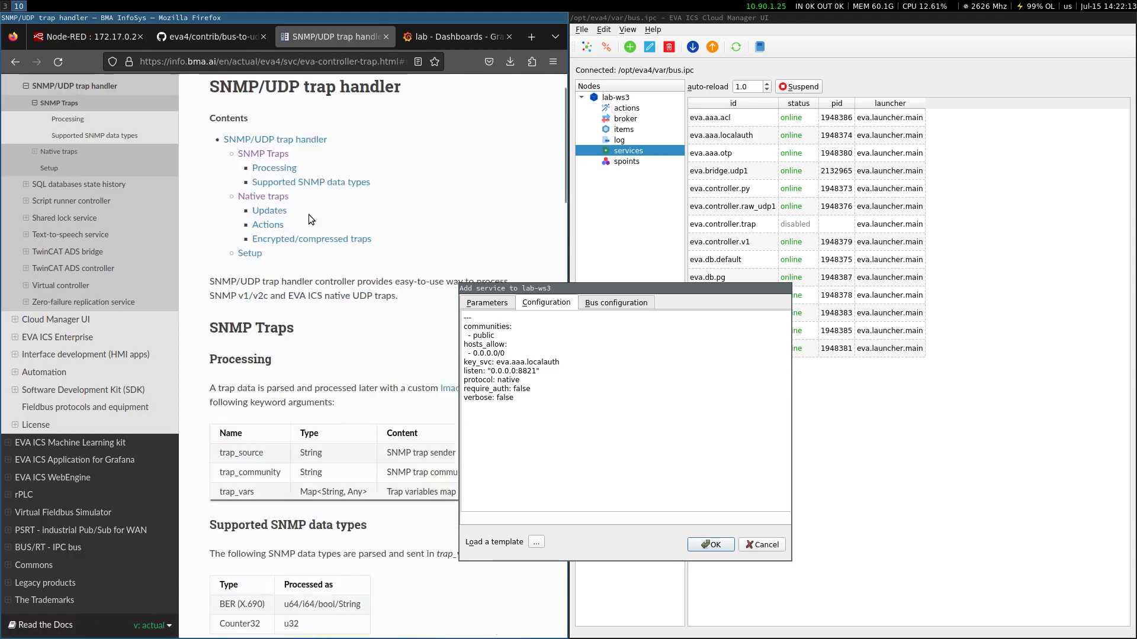
pyautogui.scroll(1, 308, 214)
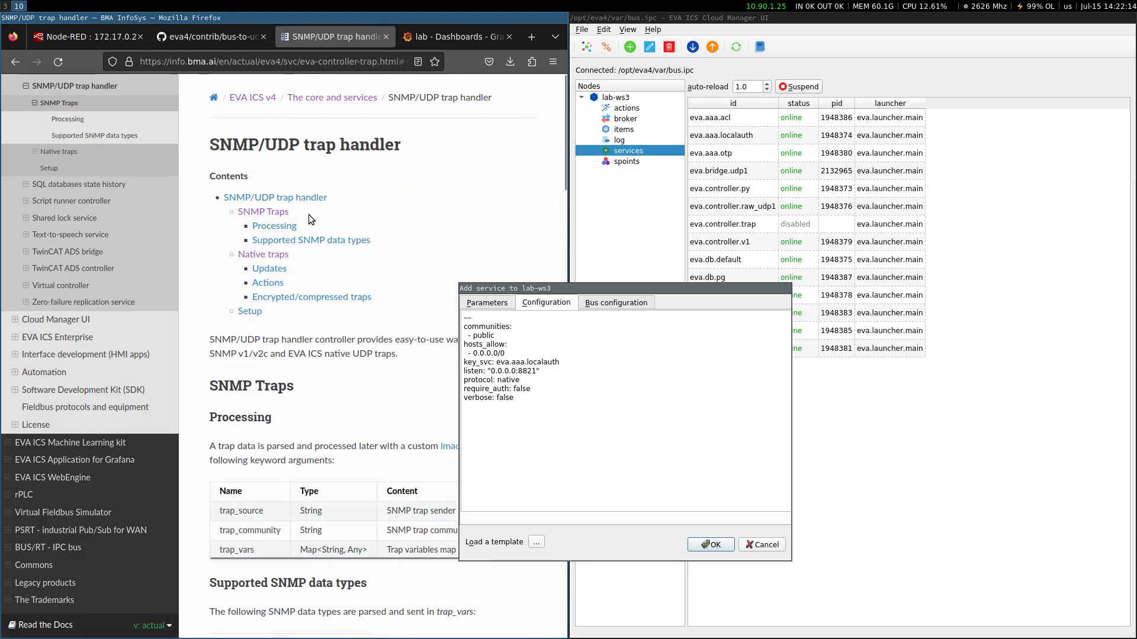
pyautogui.click(260, 312)
pyautogui.moveTo(554, 288); pyautogui.dragTo(750, 286)
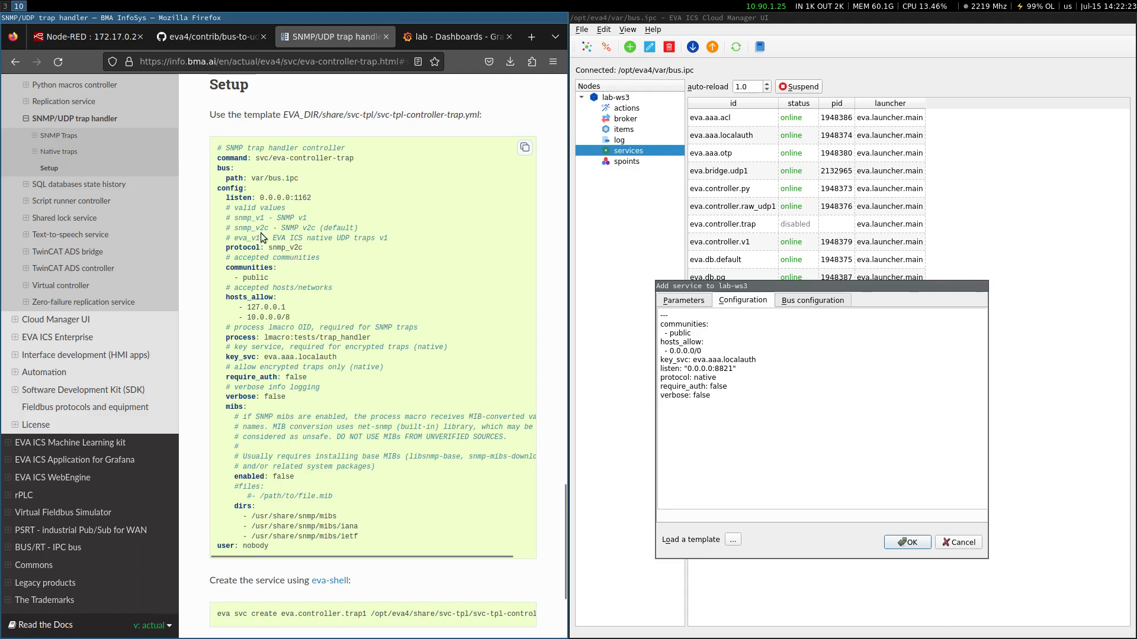
# Replace the service's protocol with eva_v1, copied from the documentation's setup template, and create the service.
pyautogui.doubleClick(248, 237)
pyautogui.hotkey('ctrl', 'c')
pyautogui.doubleClick(706, 378)
pyautogui.hotkey('ctrl', 'v')
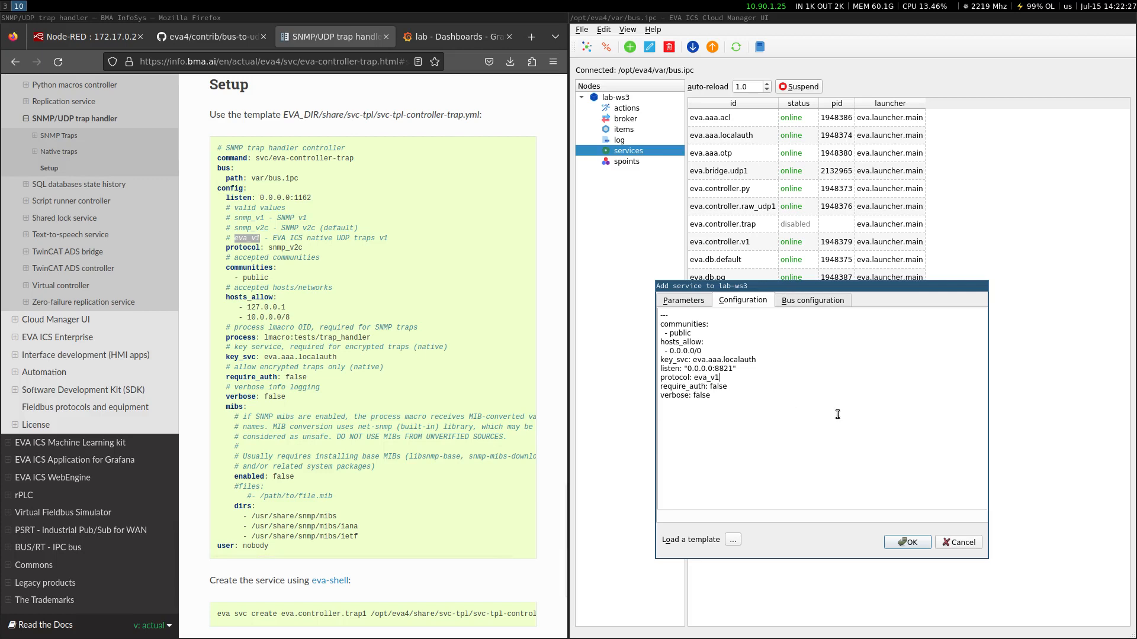
pyautogui.click(771, 401)
pyautogui.click(914, 543)
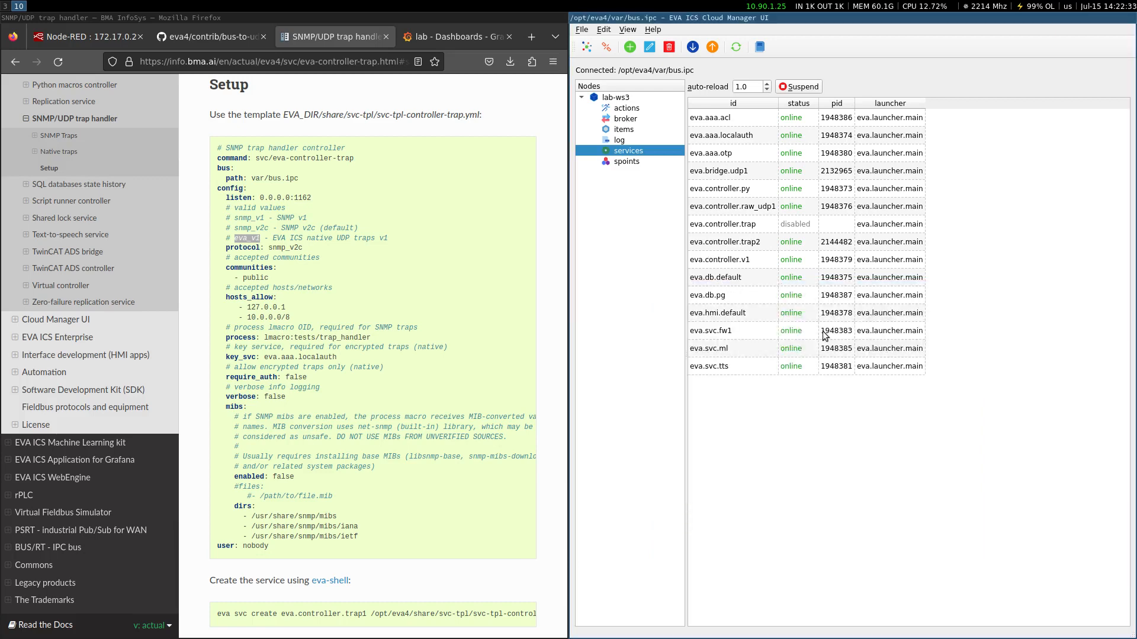
# Review the saved configuration of the eva.controller.trap2 service and close it without changes.
pyautogui.rightClick(751, 244)
pyautogui.click(748, 254)
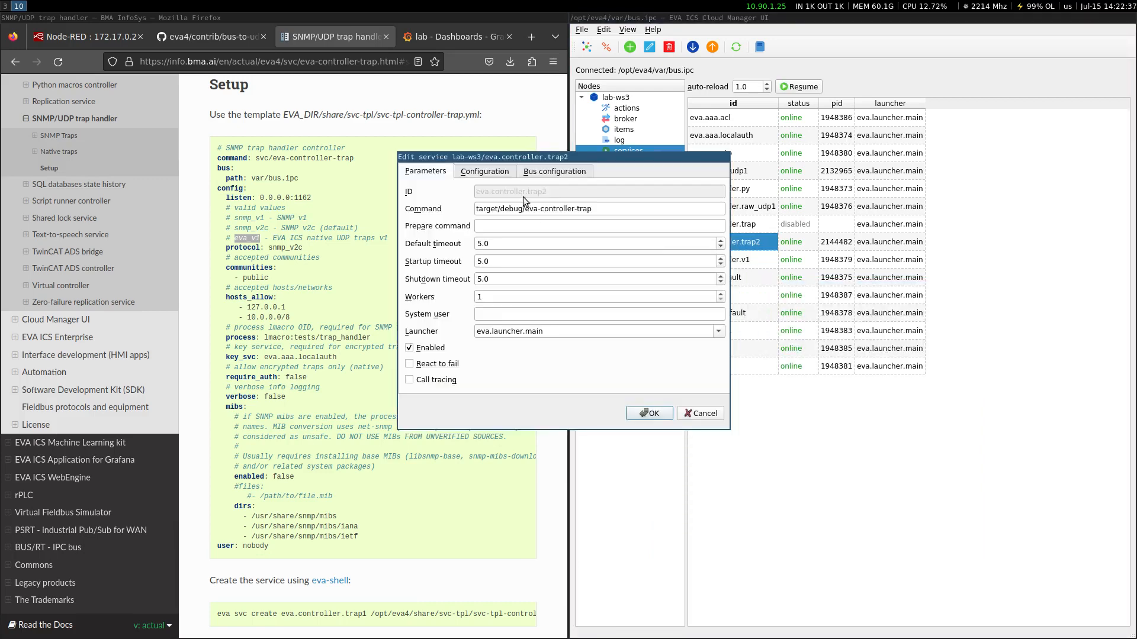
pyautogui.click(496, 172)
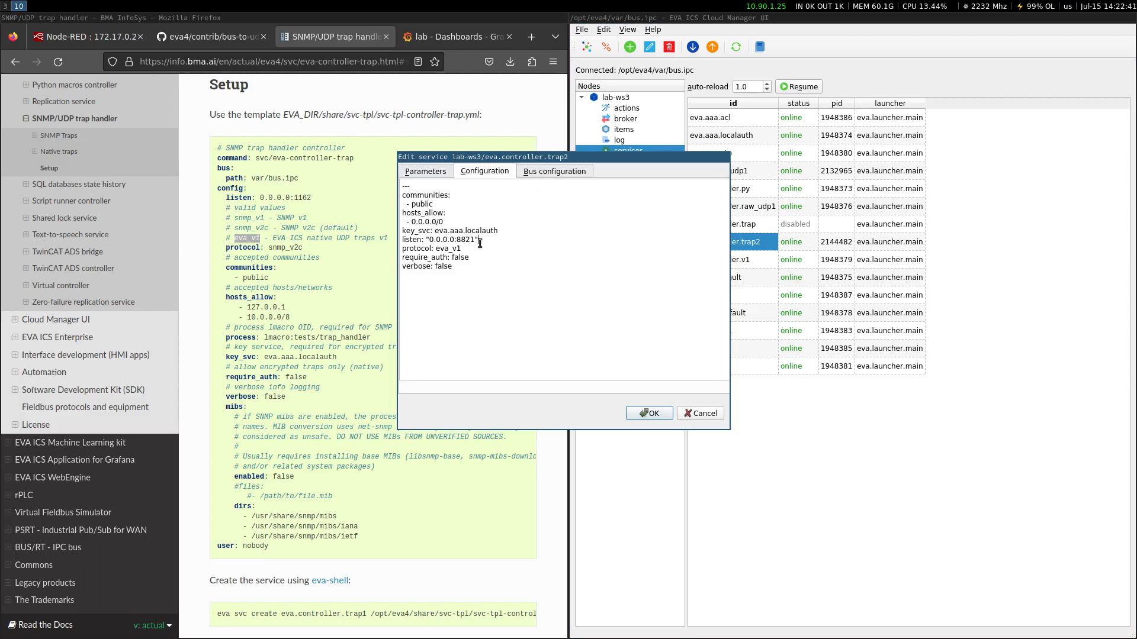
pyautogui.press('Escape')
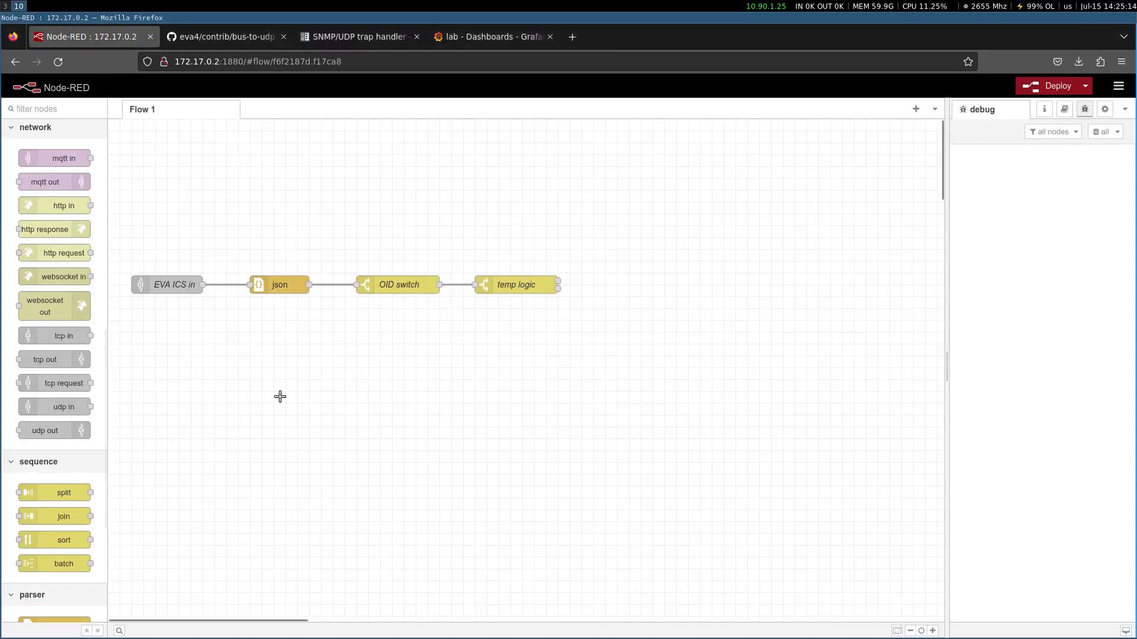
# Add a template node to the Node-RED flow, above and to the right of the temp logic node.
pyautogui.scroll(2, 69, 283)
pyautogui.scroll(10, 70, 283)
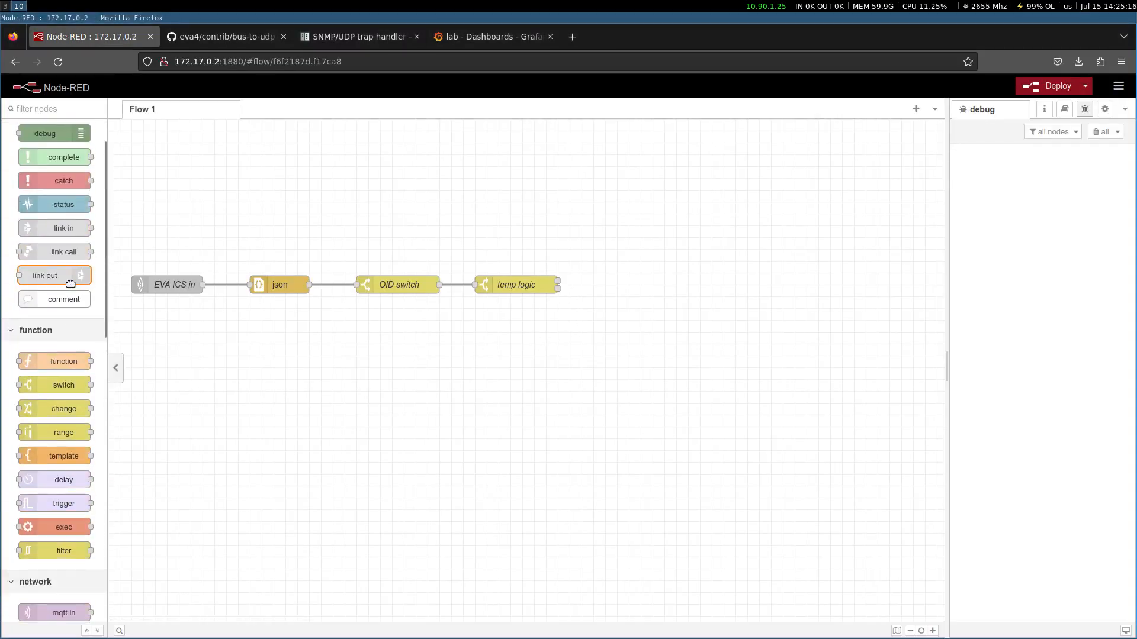
pyautogui.scroll(-1, 62, 386)
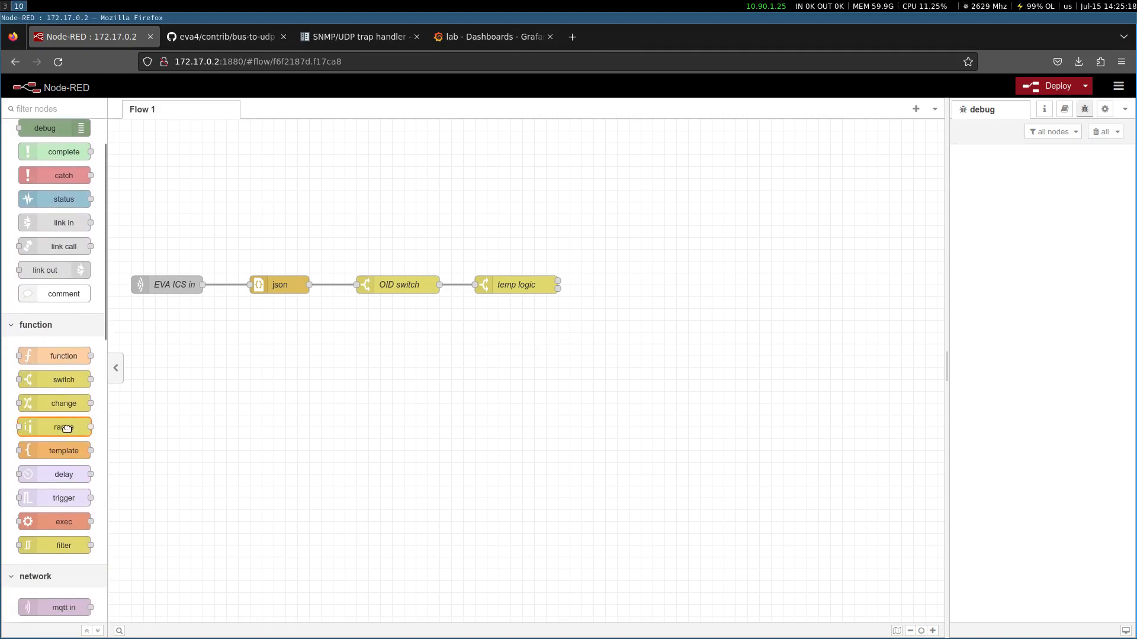
pyautogui.moveTo(59, 451); pyautogui.dragTo(652, 238)
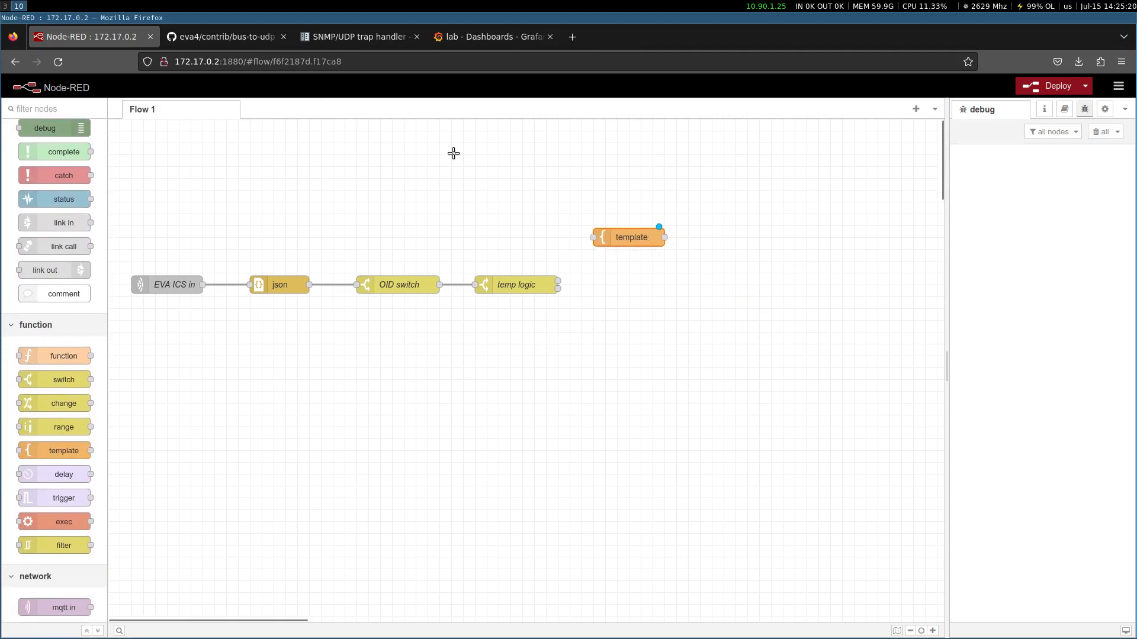
# Copy the example command a unit:tests/motor1 x 34.22 from the Actions section of the trap handler documentation.
pyautogui.click(343, 37)
pyautogui.scroll(20, 403, 327)
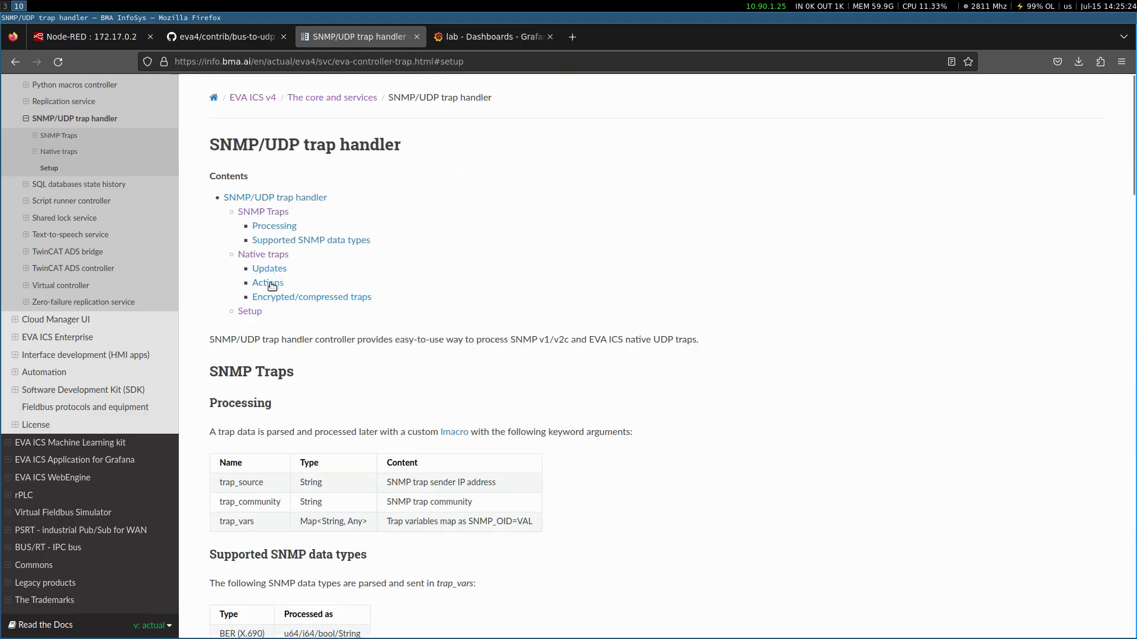
pyautogui.click(270, 284)
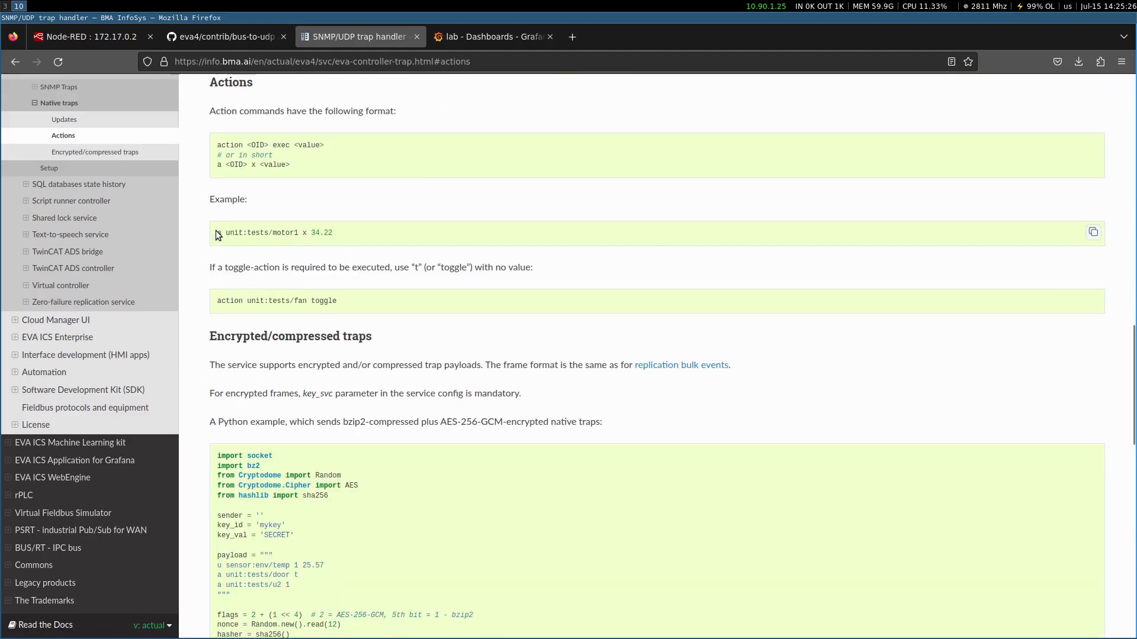
pyautogui.moveTo(220, 234); pyautogui.dragTo(298, 232)
pyautogui.tripleClick(369, 234)
pyautogui.hotkey('ctrl', 'c')
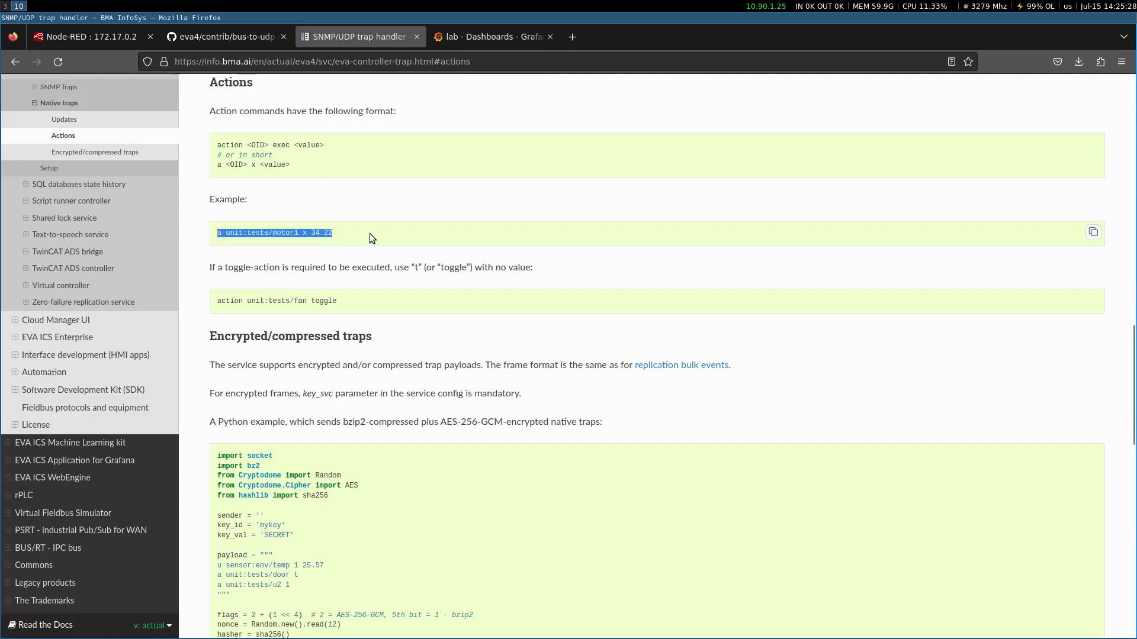
# Name the template node fan on and replace its template text with the copied action command.
pyautogui.click(104, 39)
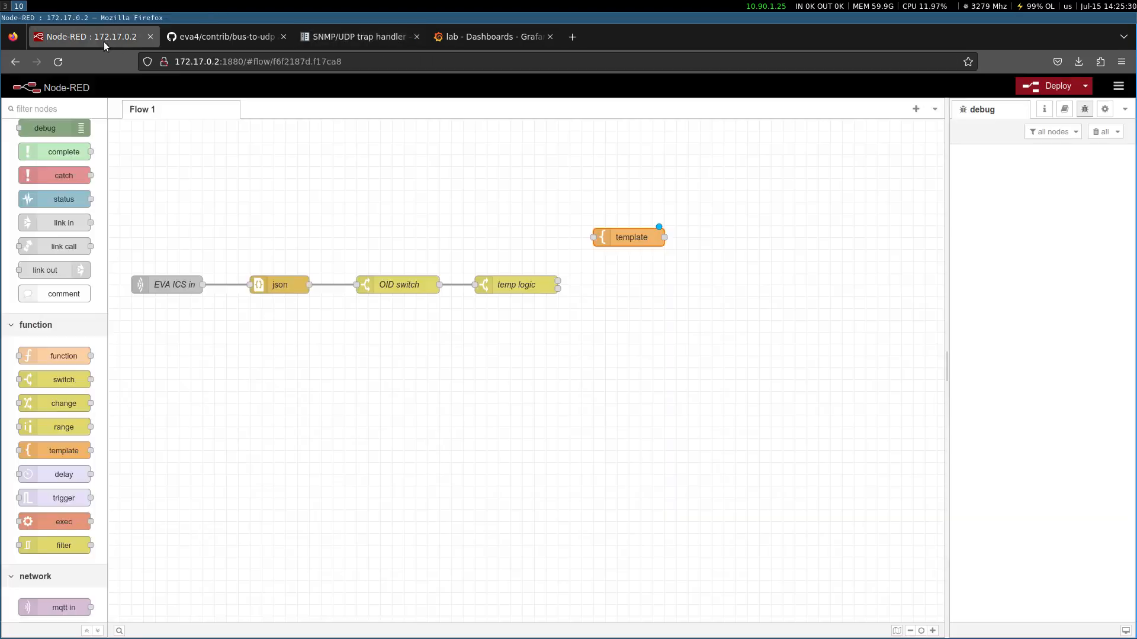
pyautogui.doubleClick(640, 250)
pyautogui.click(732, 184)
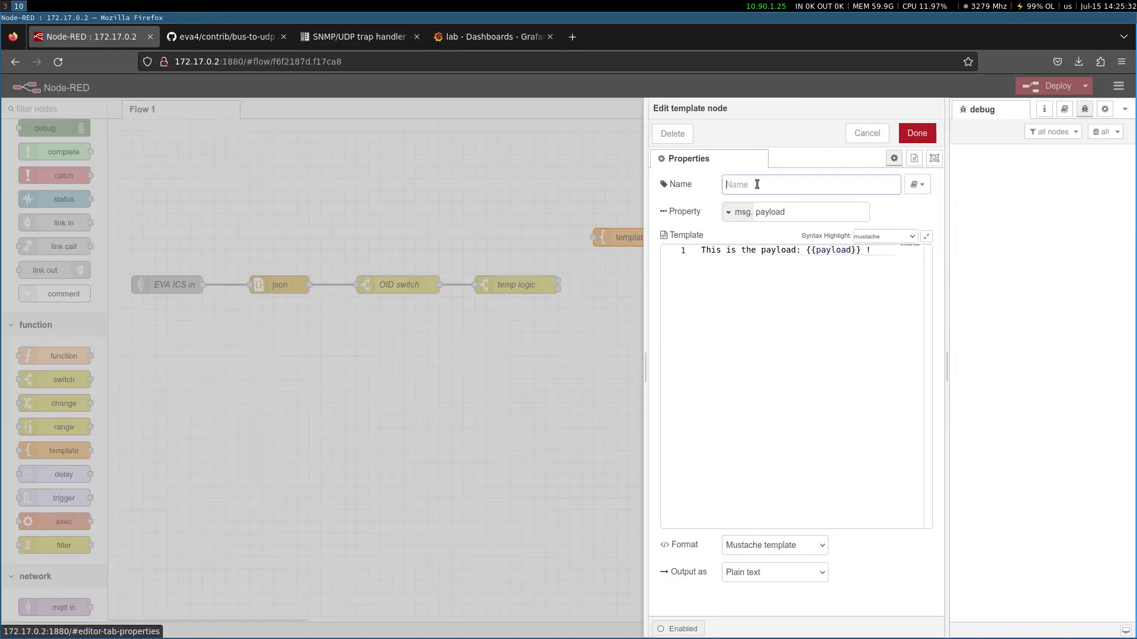
pyautogui.write('fan on')
pyautogui.press('Tab')
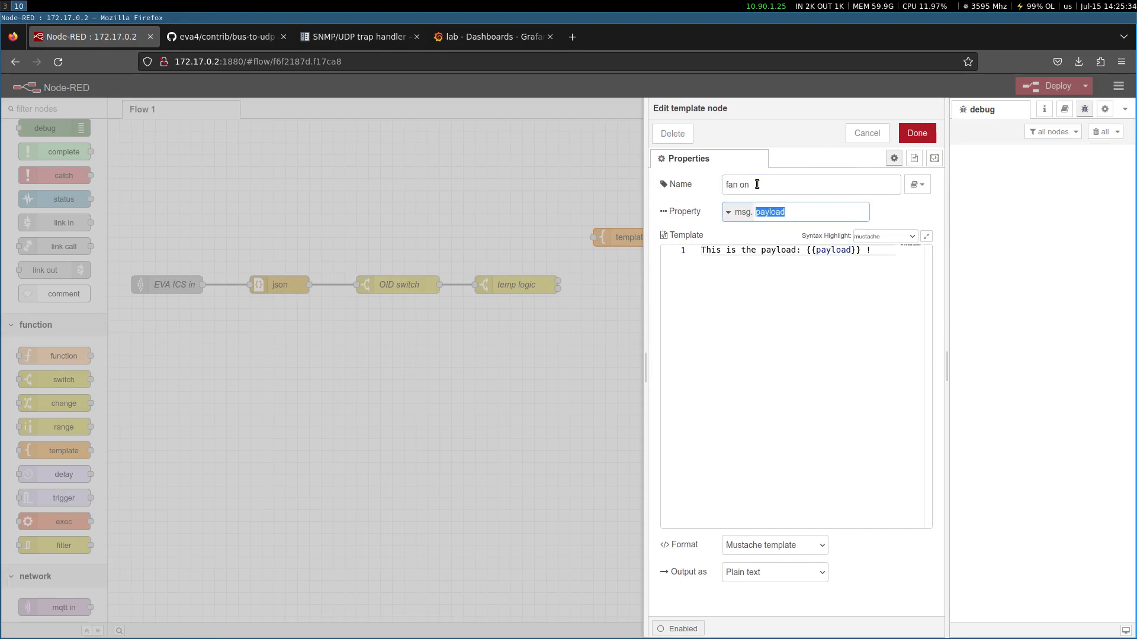
pyautogui.press('Tab')
pyautogui.press('Tab')
pyautogui.press('Tab')
pyautogui.hotkey('ctrl', 'v')
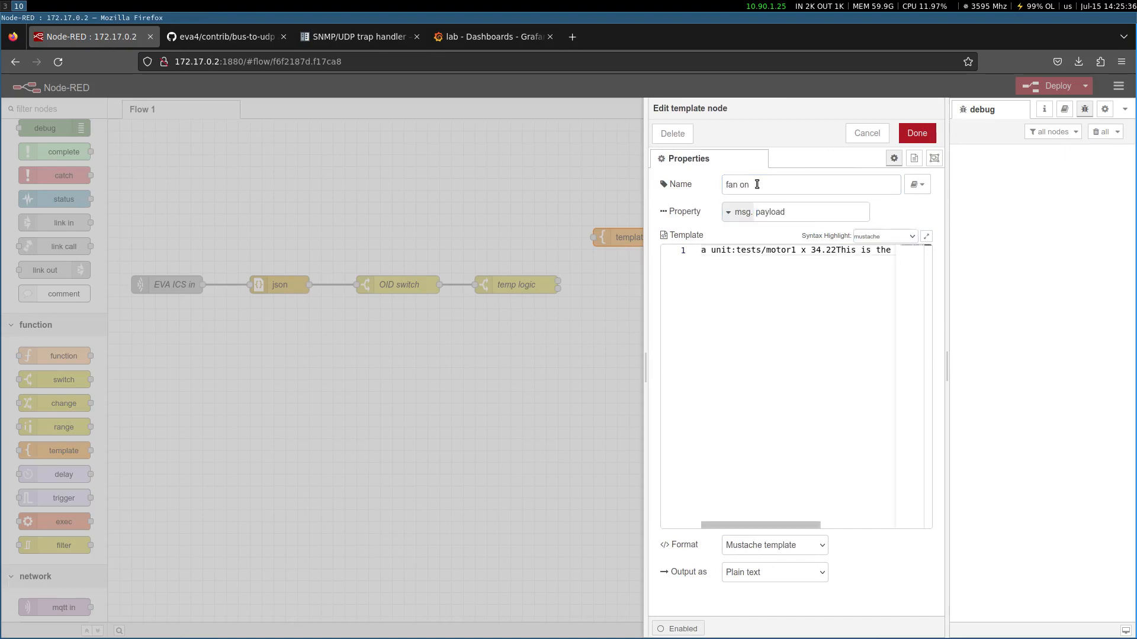
pyautogui.hotkey('shift', 'End')
pyautogui.press('Delete')
pyautogui.press('Home')
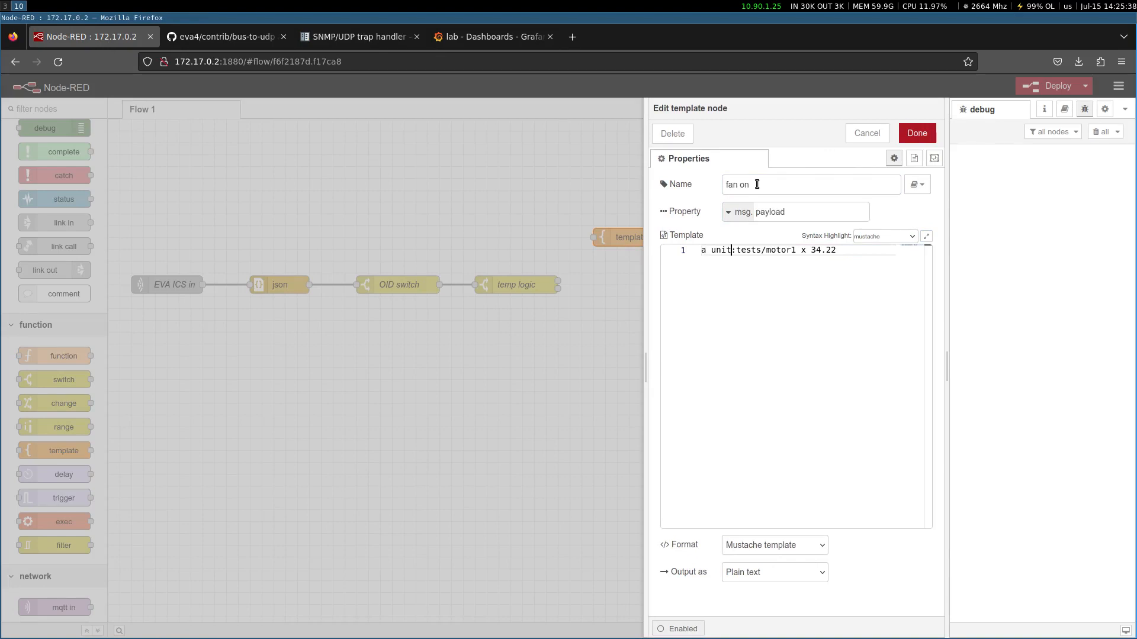
# Change the fan on node's template to a unit:nr/fan x 1 and save the node.
pyautogui.hotkey('ctrl', 'shift', 'Left')
pyautogui.press('Right')
pyautogui.press('Right')
pyautogui.hotkey('ctrl', 'shift', 'Right')
pyautogui.write('nr')
pyautogui.press('Right')
pyautogui.hotkey('ctrl', 'shift', 'Right')
pyautogui.write('fan')
pyautogui.hotkey('ctrl', 'shift', 'Left')
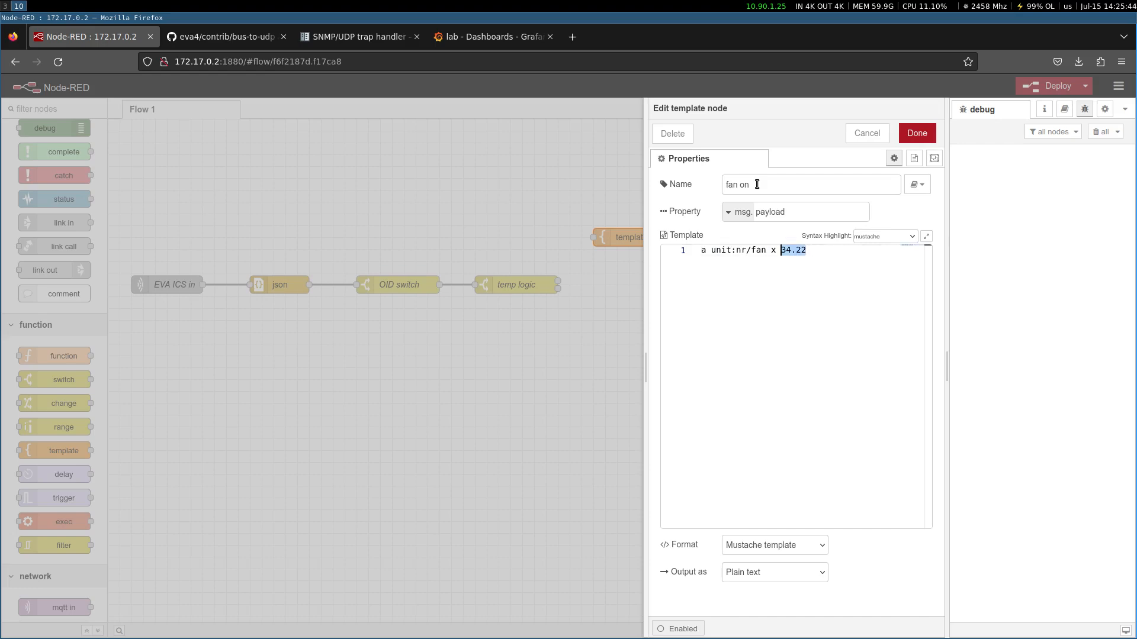
pyautogui.write('1')
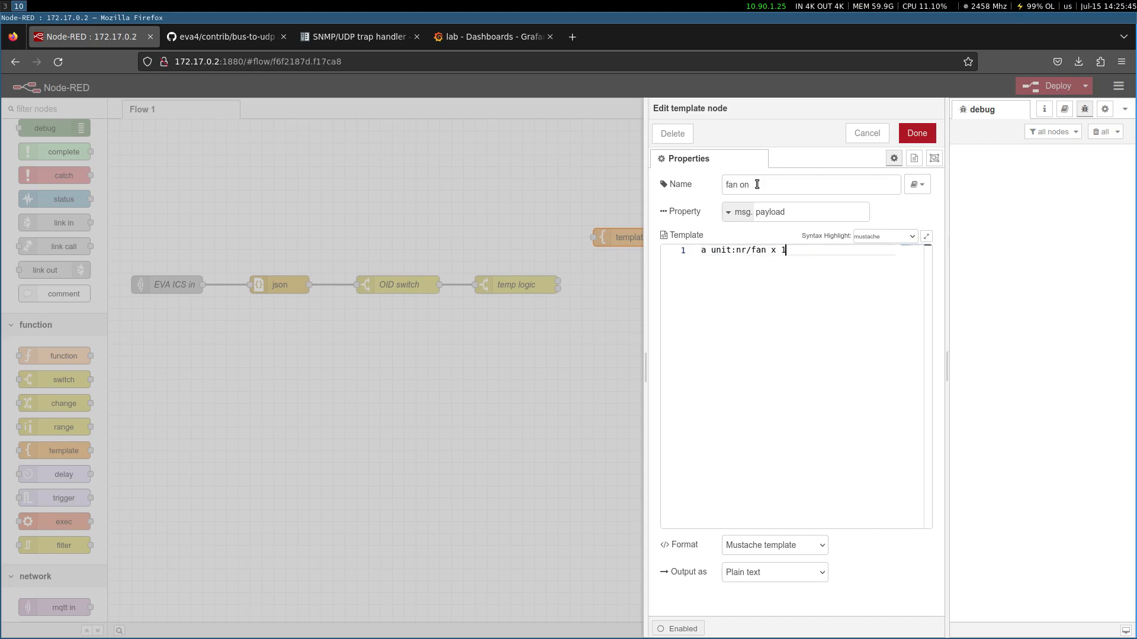
pyautogui.click(916, 133)
# Duplicate the fan on node below the original, set the copy's template to a unit:nr/fan x 0, and shift it slightly down.
pyautogui.hotkey('ctrl', 'c')
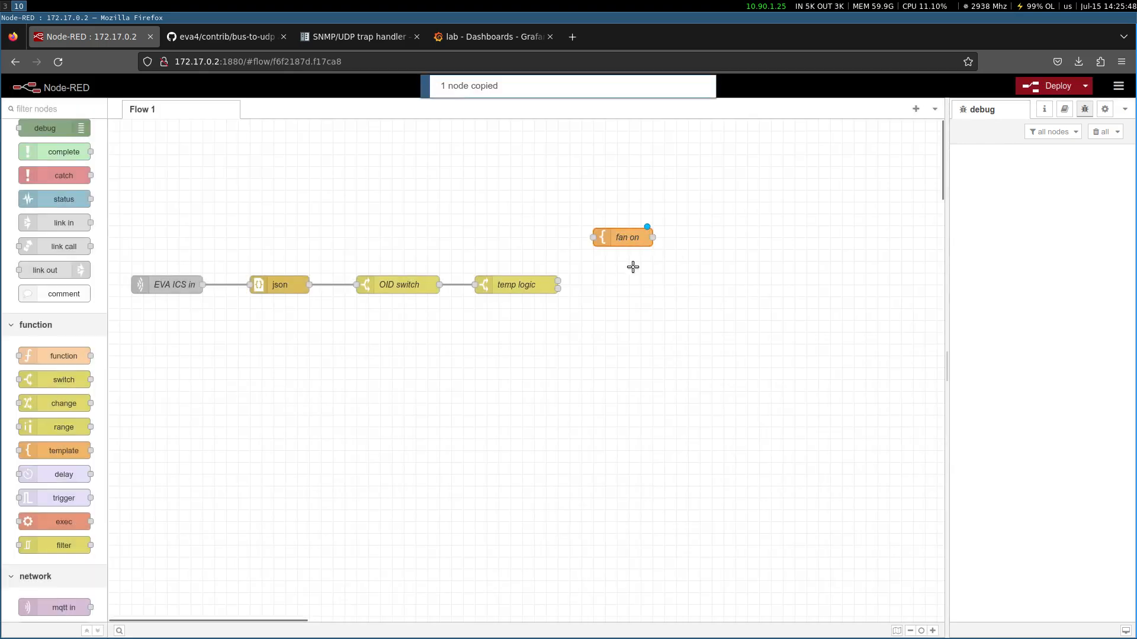
pyautogui.hotkey('ctrl', 'v')
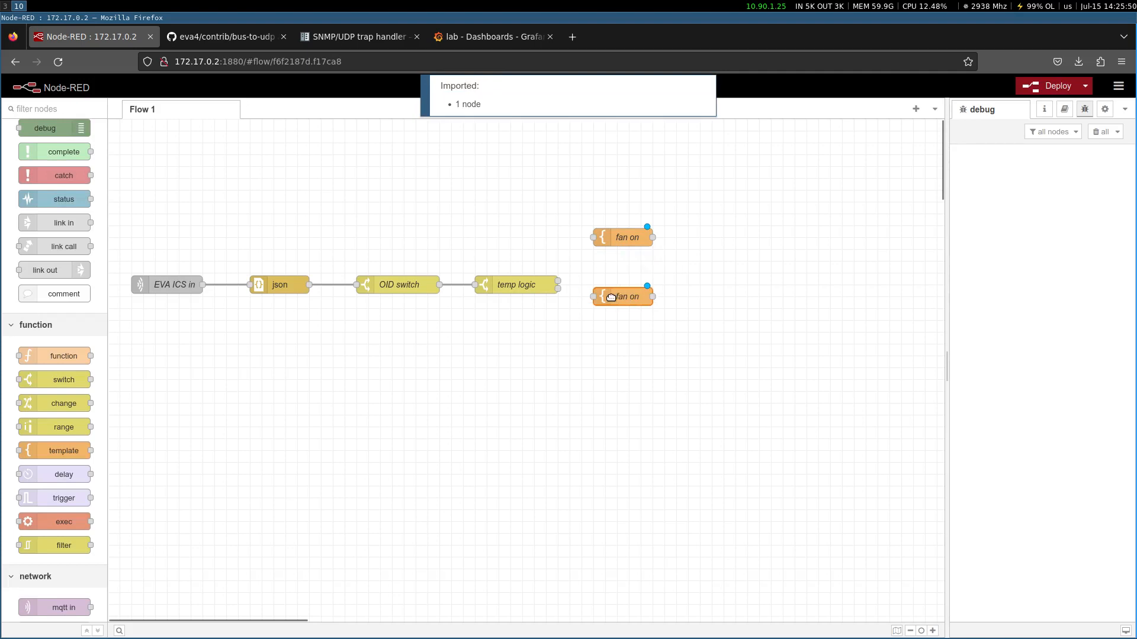
pyautogui.doubleClick(612, 294)
pyautogui.click(810, 249)
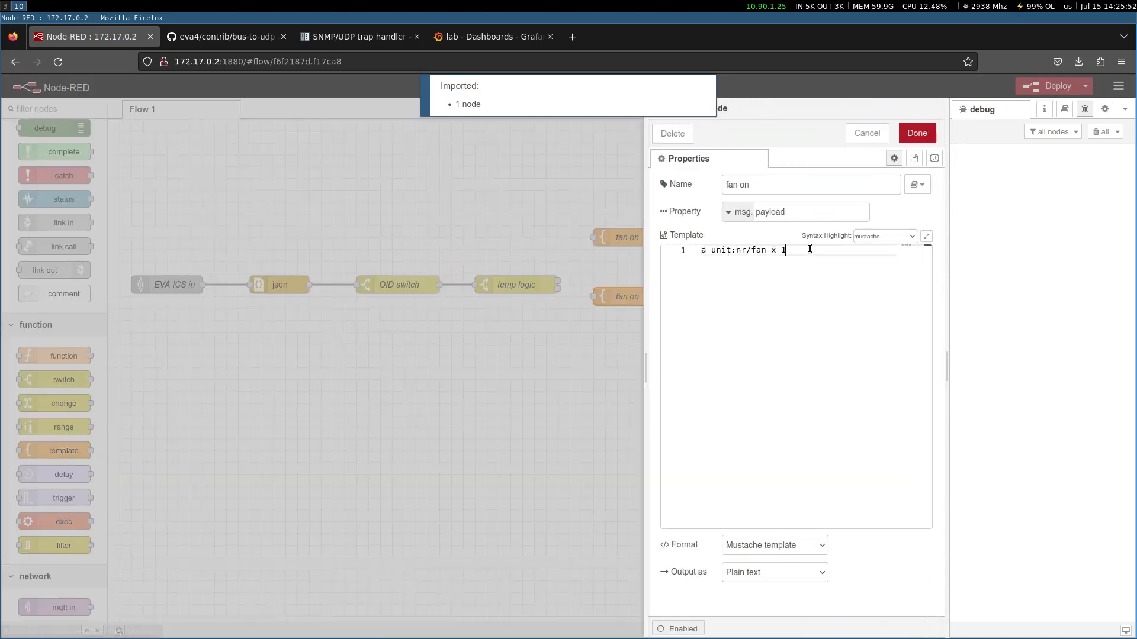
pyautogui.press('BackSpace')
pyautogui.write('0')
pyautogui.click(917, 133)
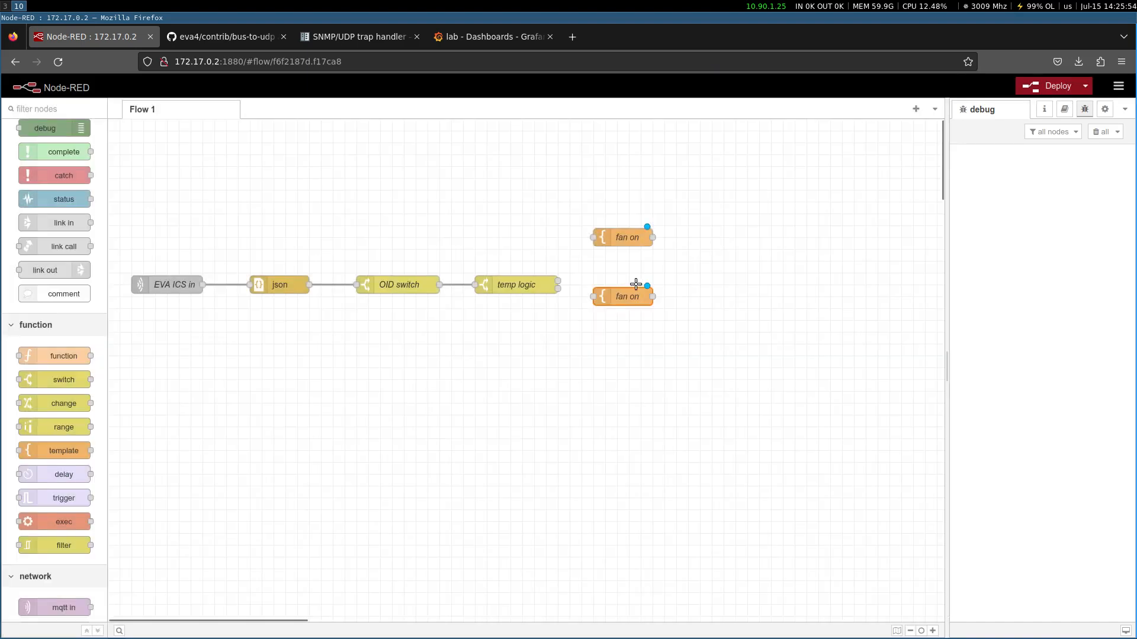
pyautogui.moveTo(633, 297)
pyautogui.mouseDown()
pyautogui.moveTo(633, 321)
pyautogui.moveTo(633, 310)
pyautogui.mouseUp()
pyautogui.click(613, 274)
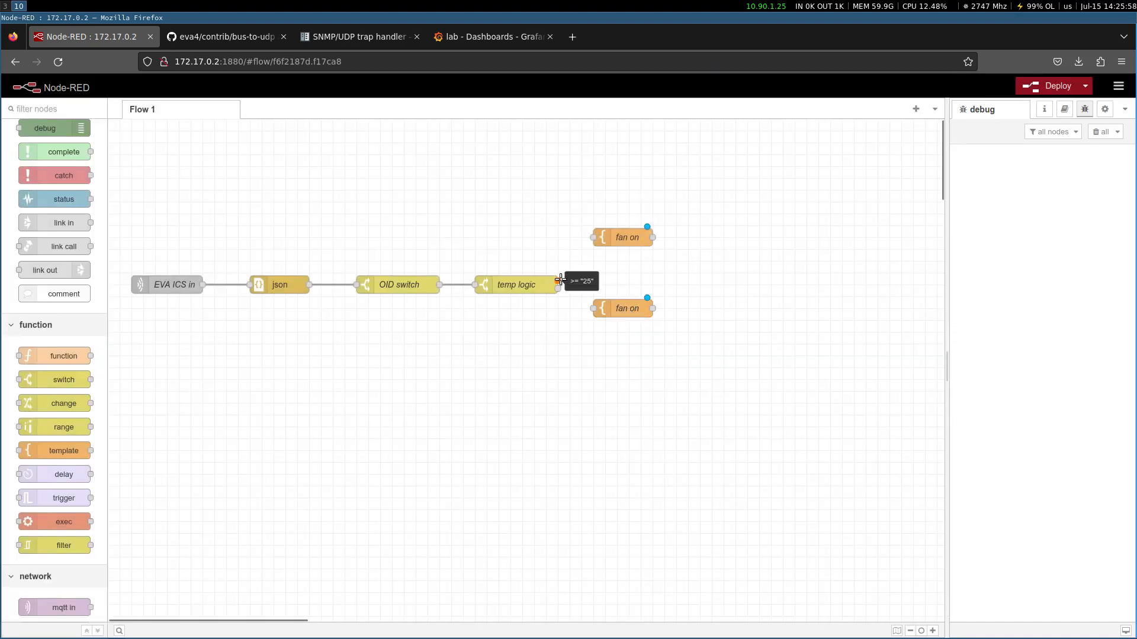
# Wire temp logic's >= 25 output to the upper fan on node and its < 20 output to the lower one, aligning the upper node.
pyautogui.moveTo(560, 280)
pyautogui.mouseDown()
pyautogui.moveTo(593, 237)
pyautogui.moveTo(614, 251)
pyautogui.mouseUp()
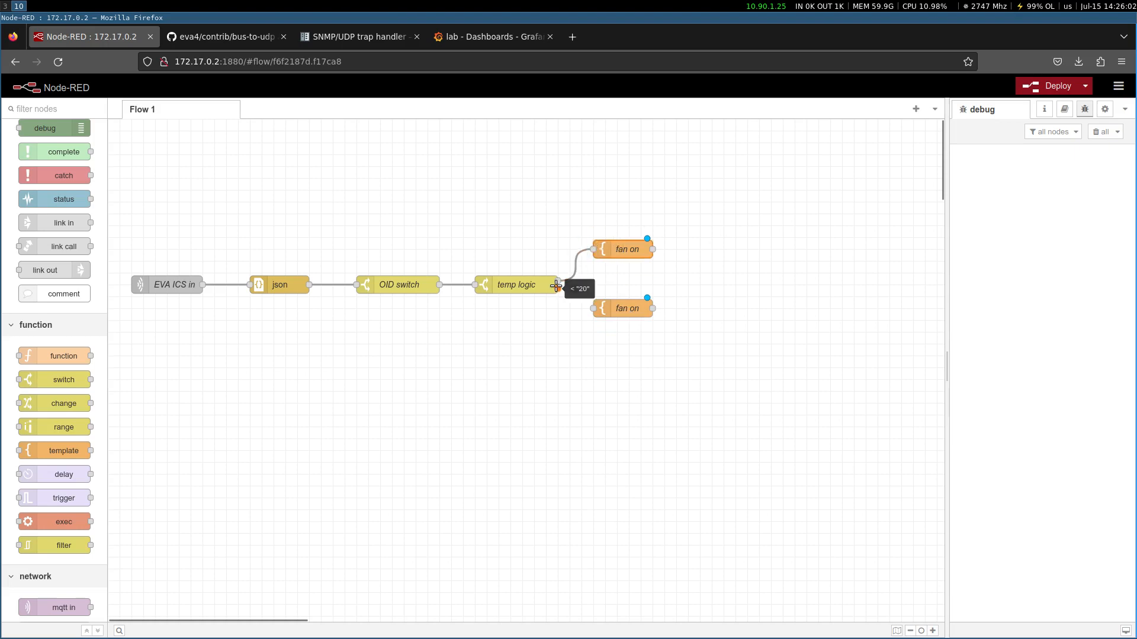
pyautogui.moveTo(556, 289); pyautogui.dragTo(609, 312)
pyautogui.moveTo(620, 251); pyautogui.dragTo(620, 263)
pyautogui.click(593, 229)
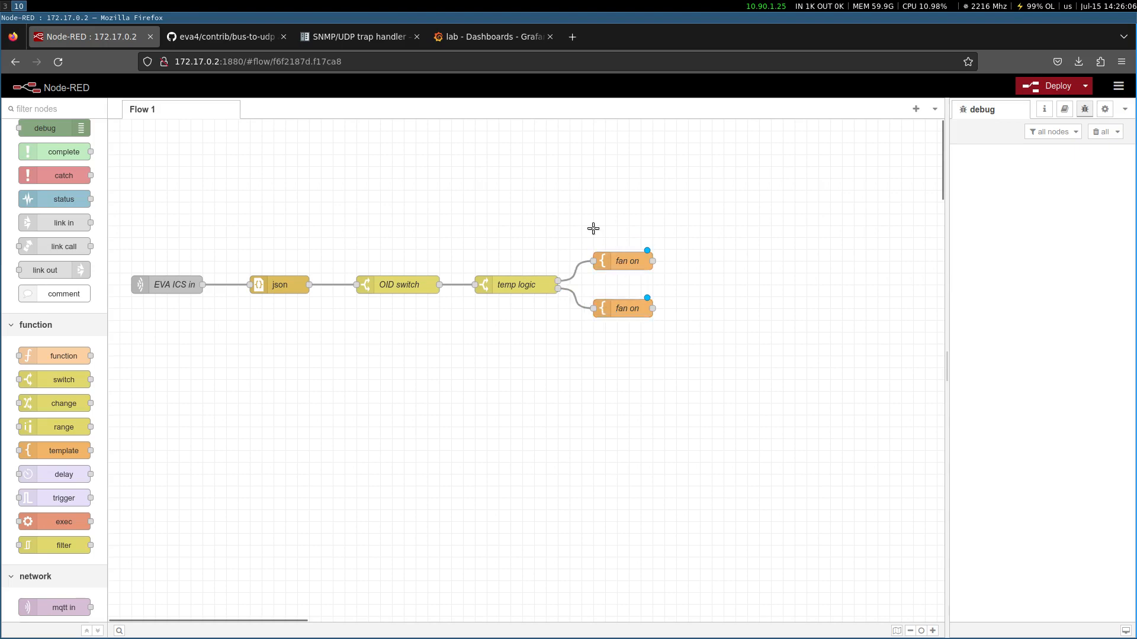
# Add a udp out node after the two fan on nodes and set its address to 172.17.0.1:8821.
pyautogui.scroll(-7, 71, 488)
pyautogui.moveTo(71, 425); pyautogui.dragTo(744, 289)
pyautogui.doubleClick(744, 288)
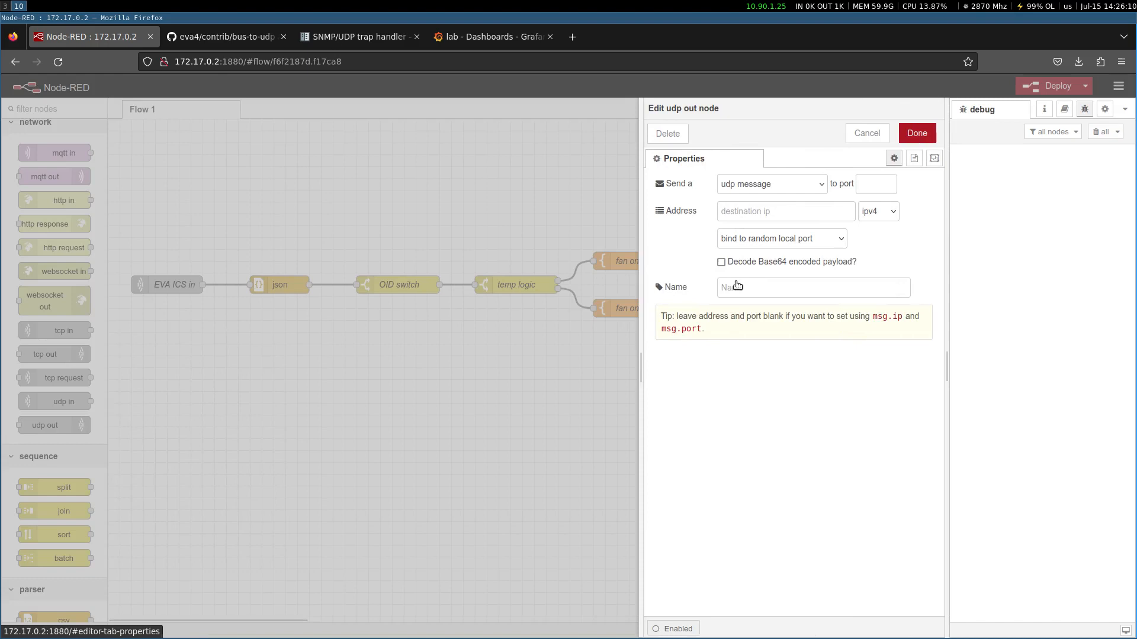
pyautogui.click(784, 208)
pyautogui.write('172.17.0.1:8')
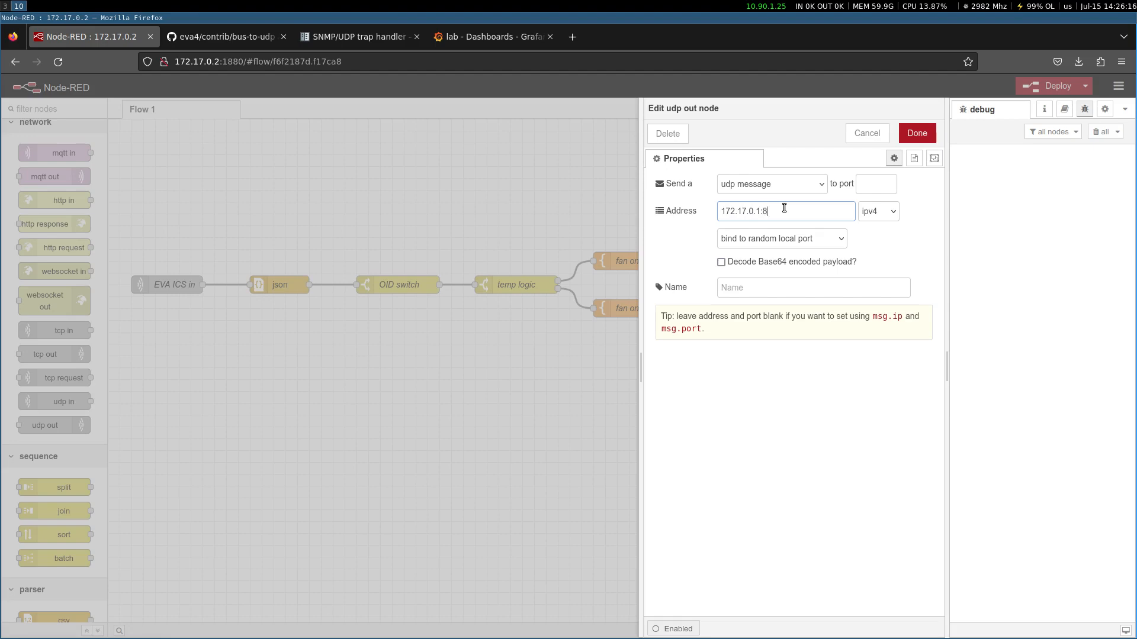
pyautogui.write('821')
# Name the udp out node EVA ICS out, save it, and wire both fan on nodes to its input.
pyautogui.click(765, 286)
pyautogui.write('EVA ICS ou')
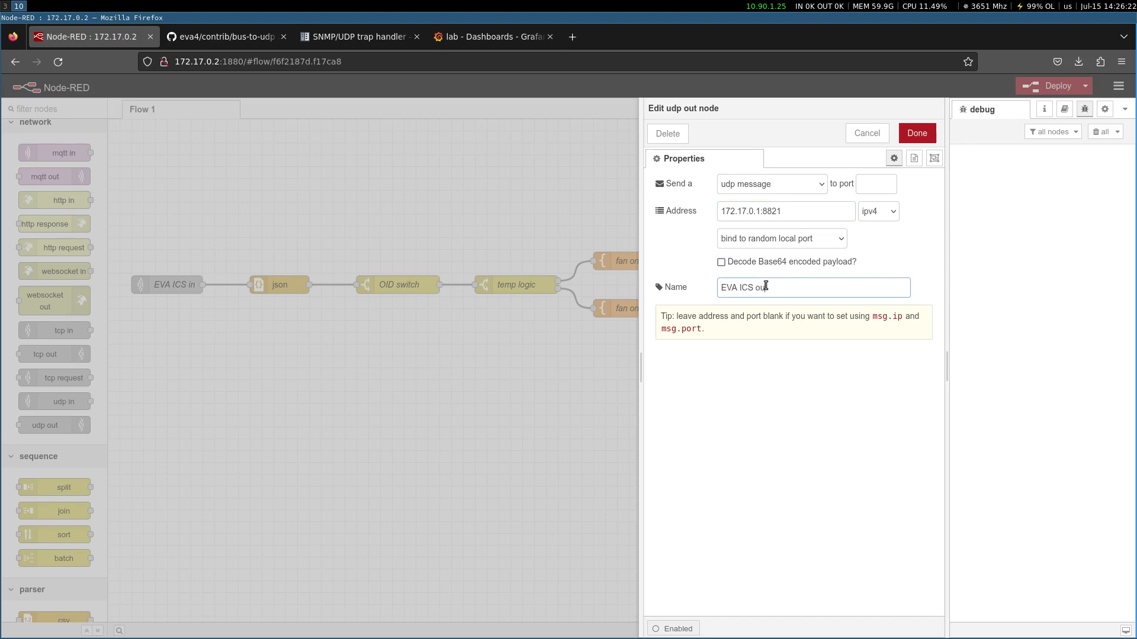
pyautogui.write('t')
pyautogui.click(916, 133)
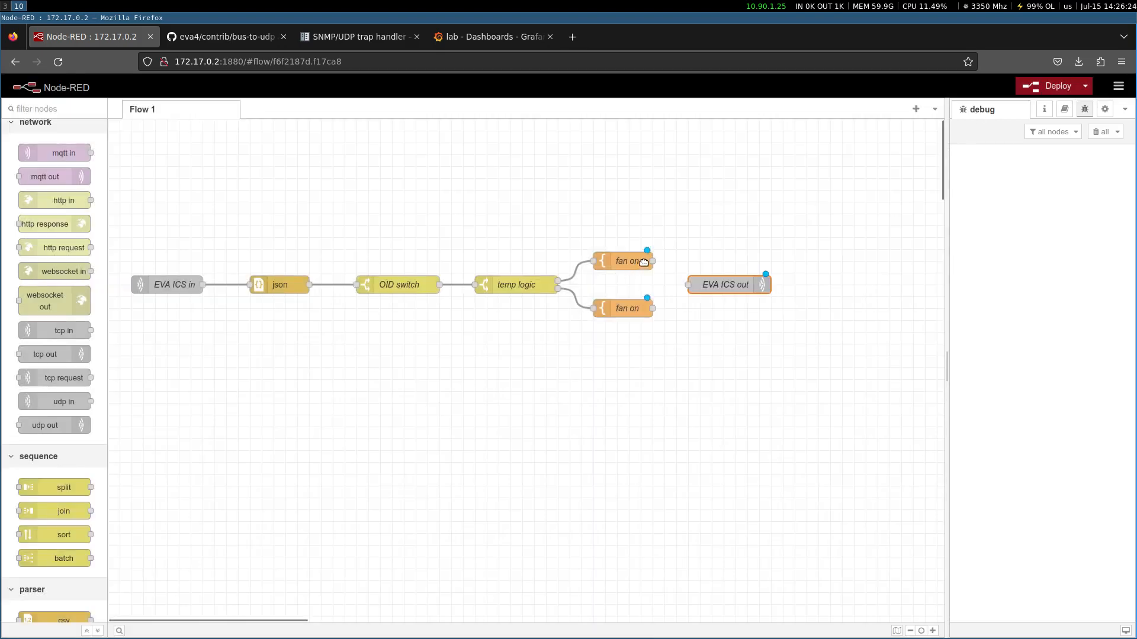
pyautogui.moveTo(653, 261); pyautogui.dragTo(726, 284)
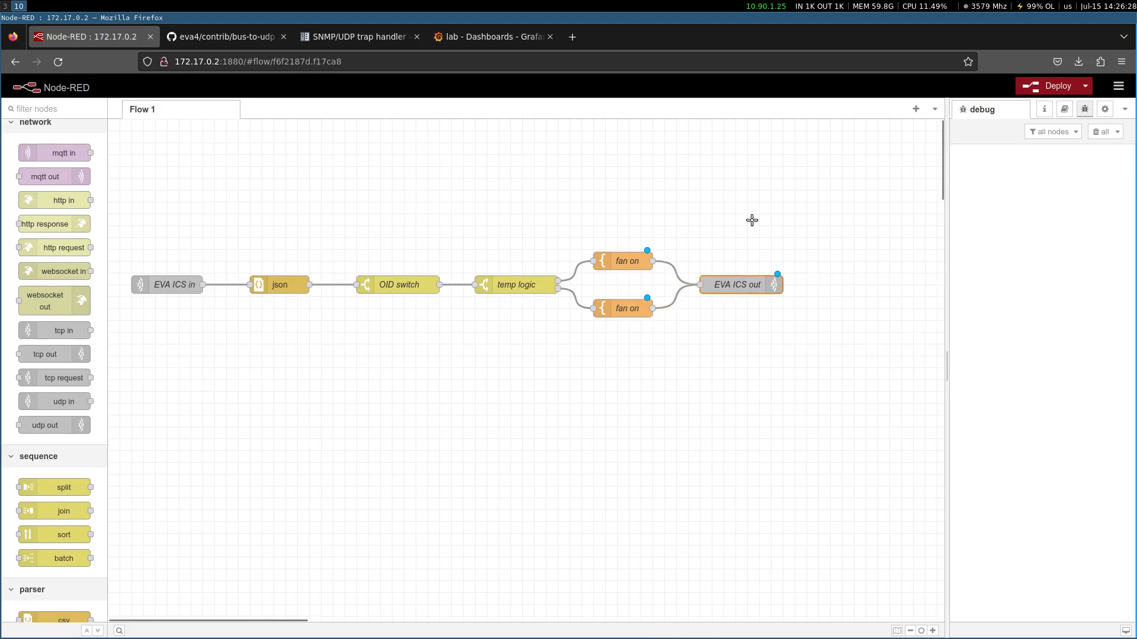
# Review the bus-to-udp files and setup instructions on GitHub, plus the native traps section of the SNMP/UDP trap handler documentation.
pyautogui.click(249, 38)
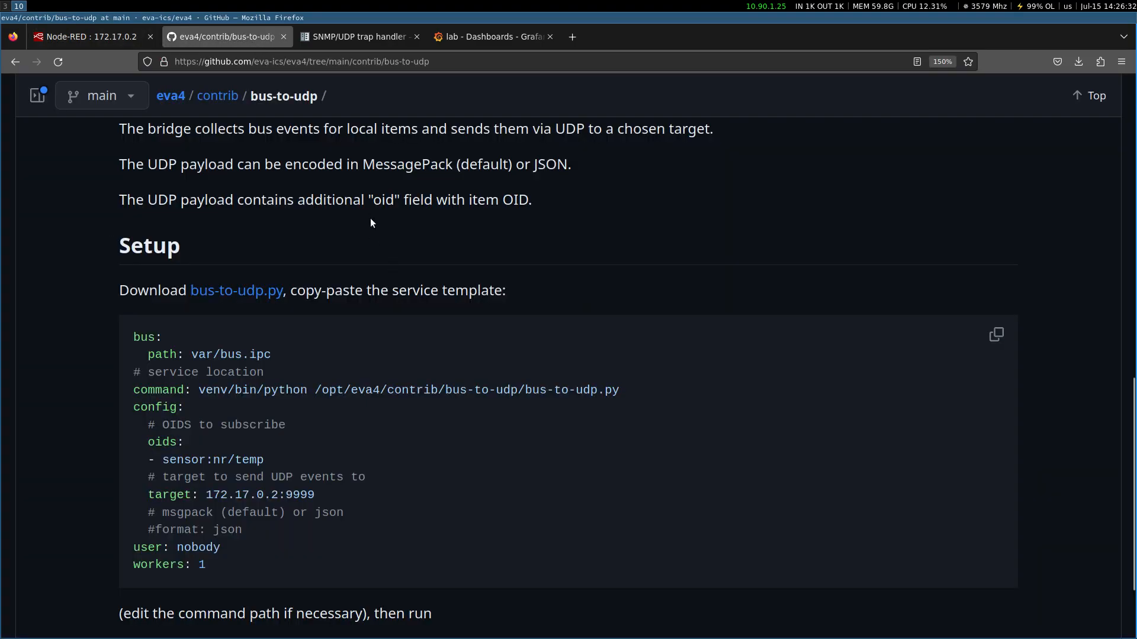
pyautogui.scroll(15, 370, 218)
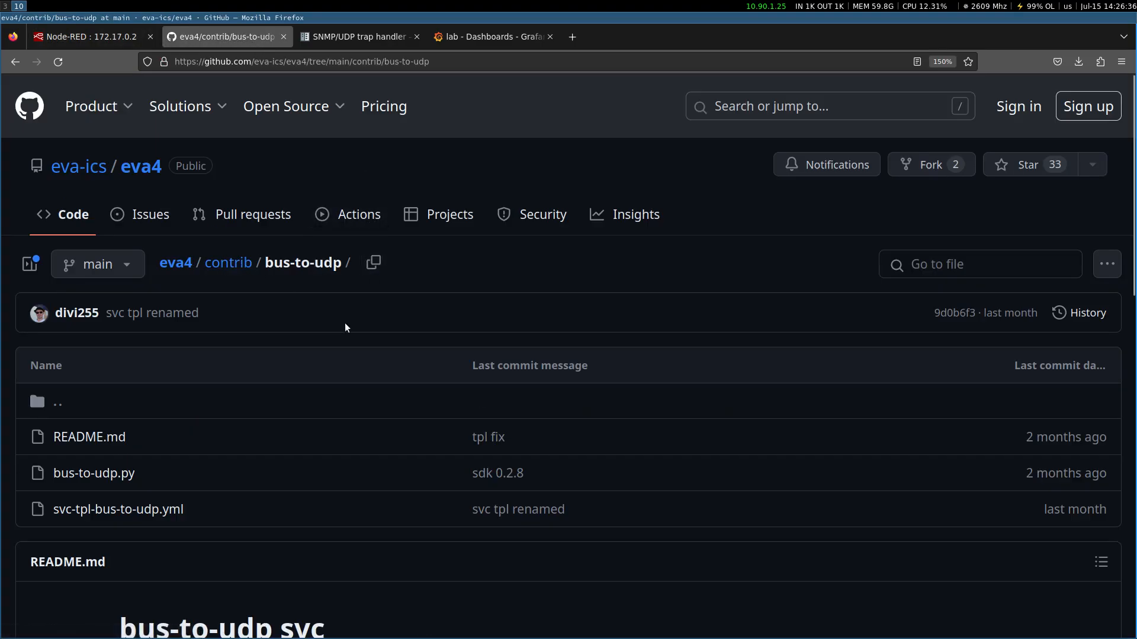
pyautogui.scroll(-5, 346, 328)
pyautogui.scroll(-8, 365, 329)
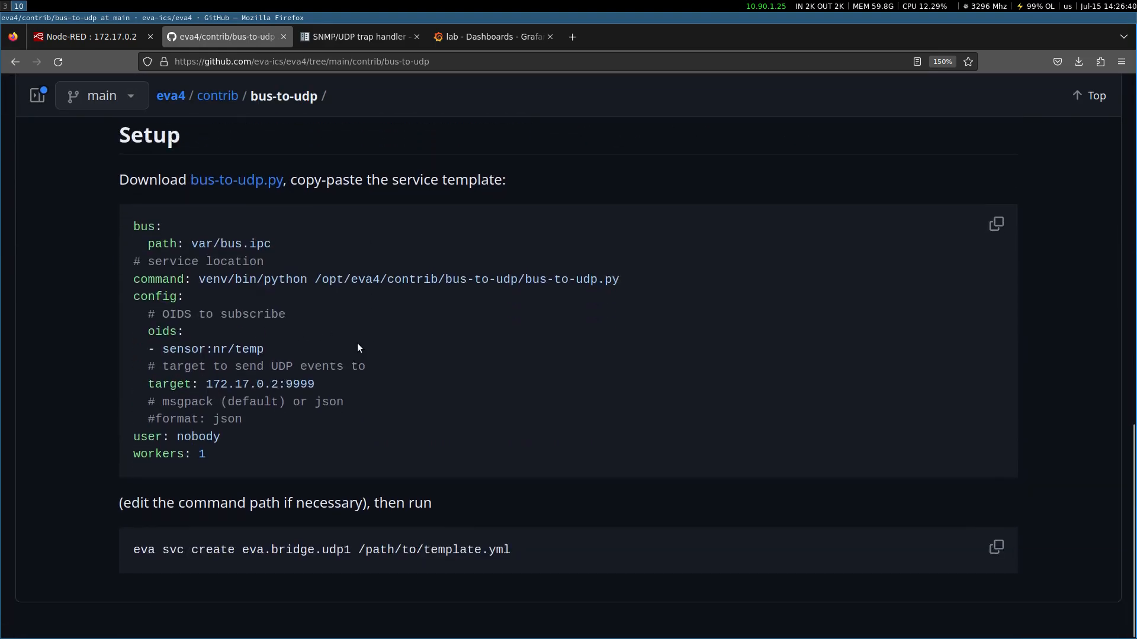
pyautogui.scroll(14, 382, 347)
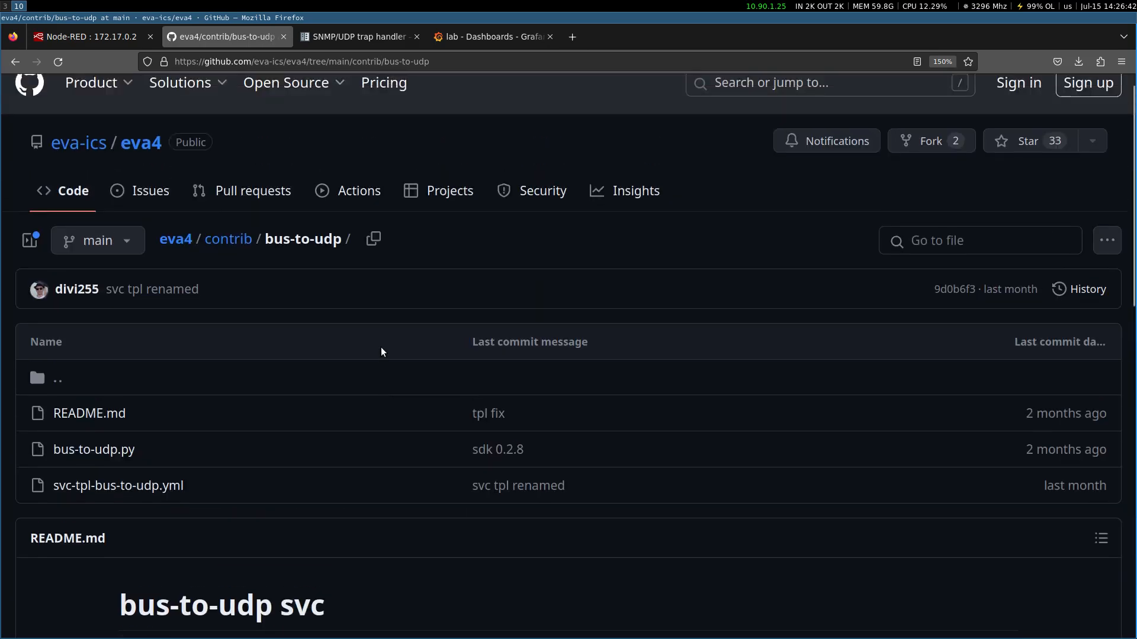
pyautogui.scroll(-2, 381, 347)
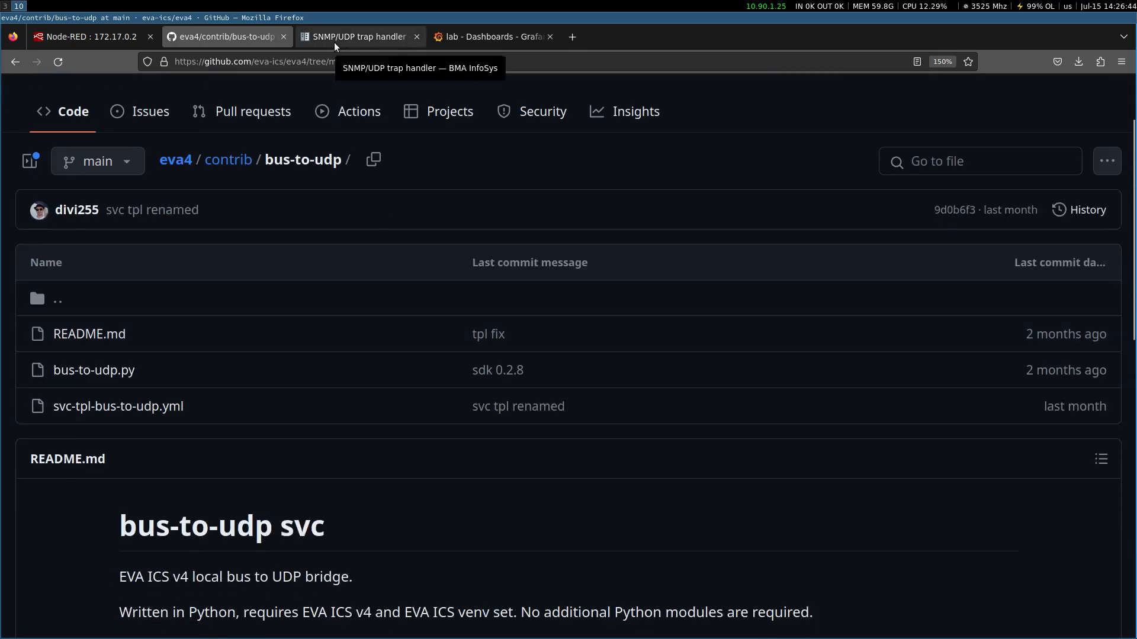
pyautogui.click(334, 42)
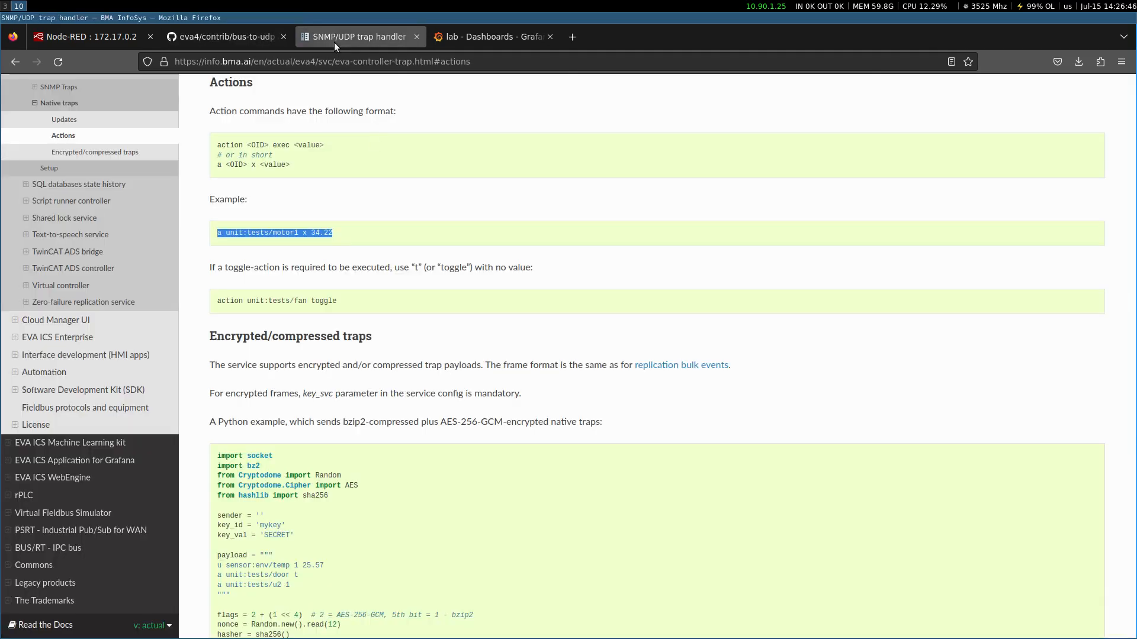
pyautogui.scroll(10, 424, 254)
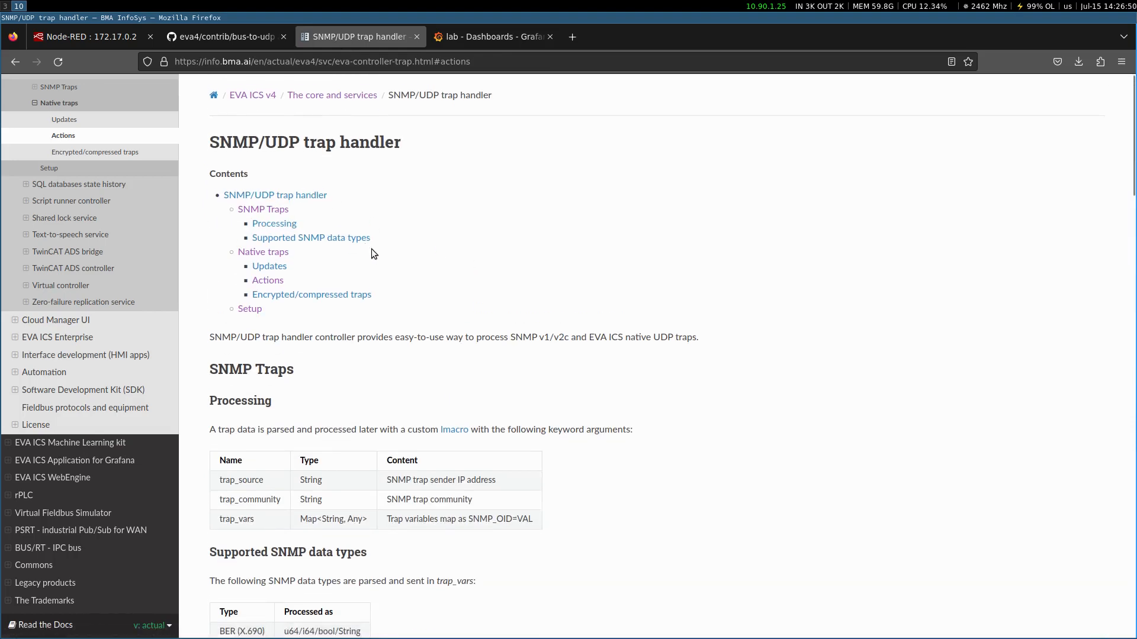
pyautogui.scroll(-10, 371, 249)
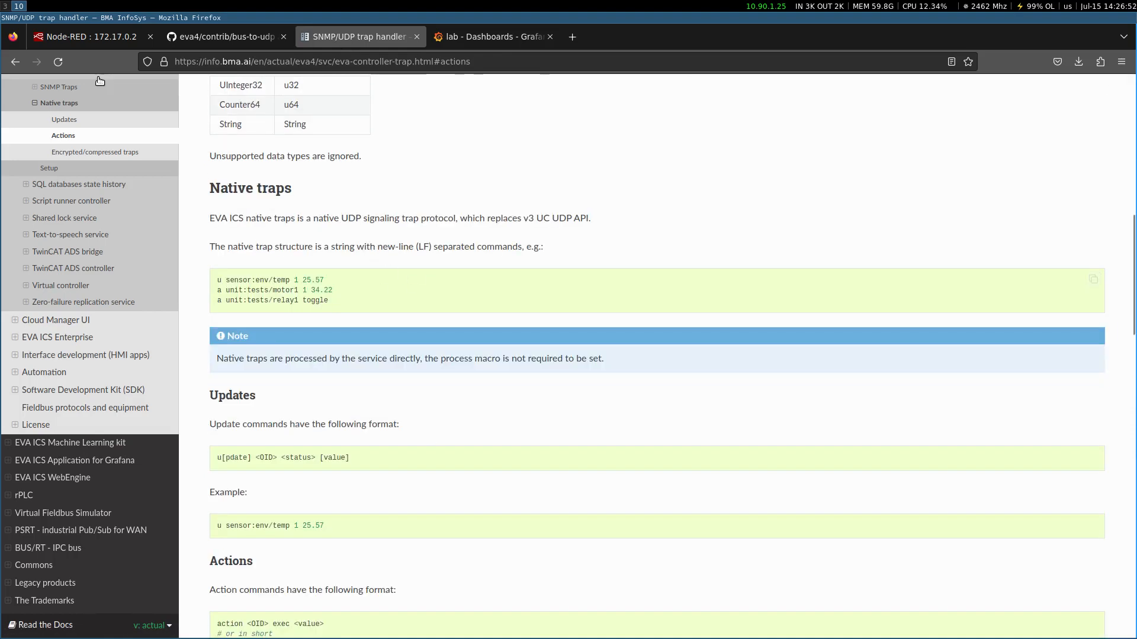
# Deploy the flow in Node-RED and check the temperature and FAN gauges on the Grafana lab dashboard.
pyautogui.click(102, 37)
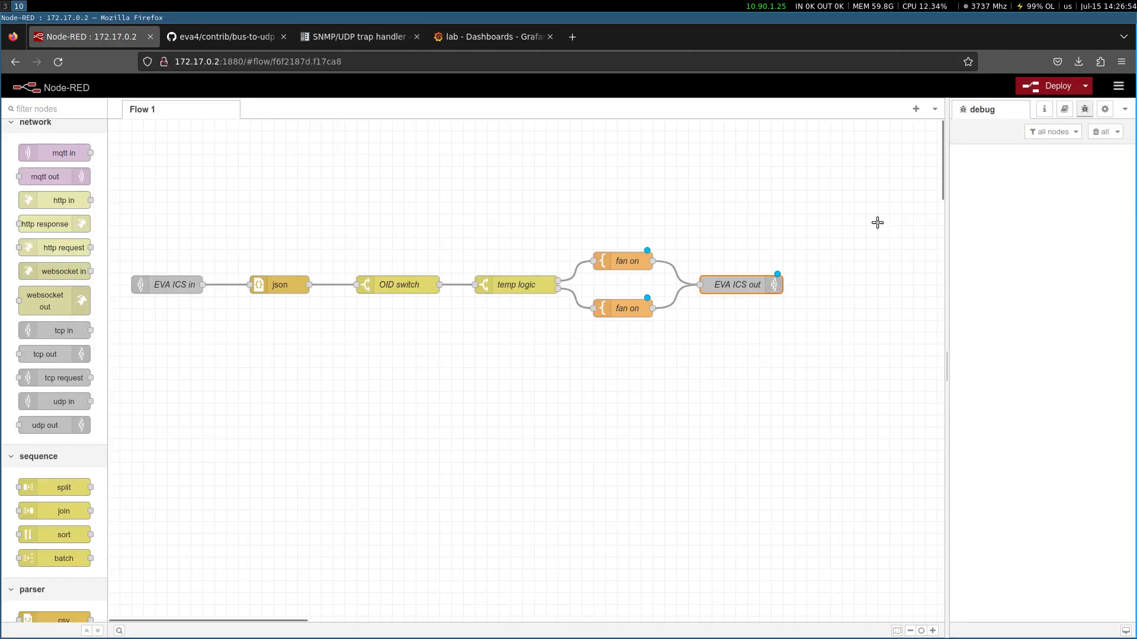
pyautogui.click(1041, 86)
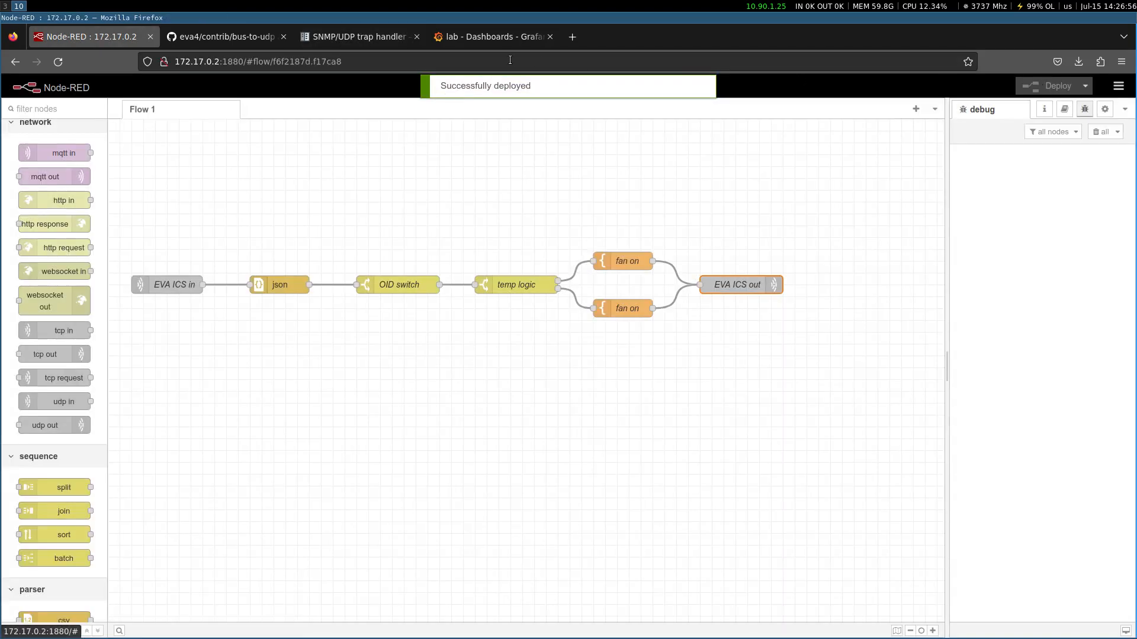
pyautogui.click(478, 35)
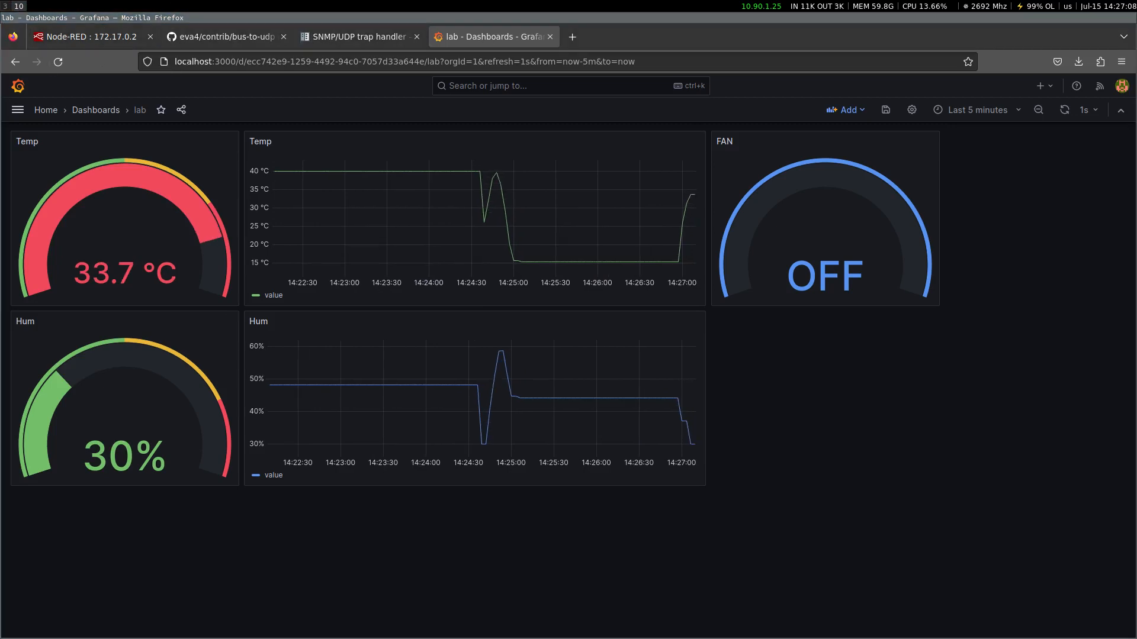
# Return to Node-RED, set the EVA ICS out node's address to 172.17.0.1 and its port to 8821, and save the node.
pyautogui.click(89, 37)
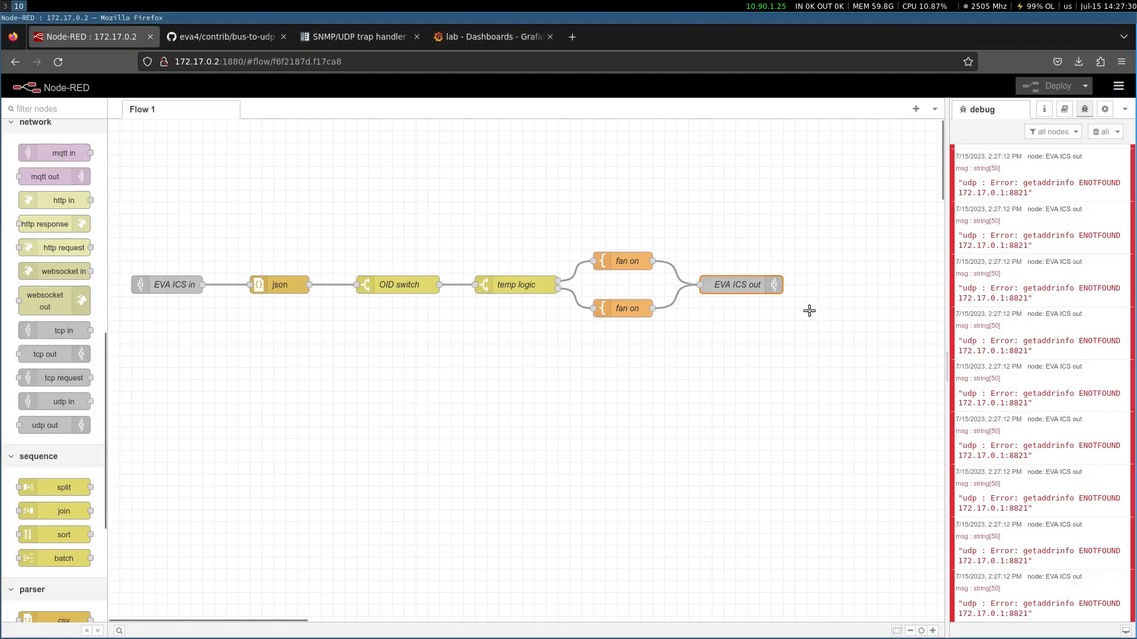
pyautogui.doubleClick(737, 289)
pyautogui.click(819, 206)
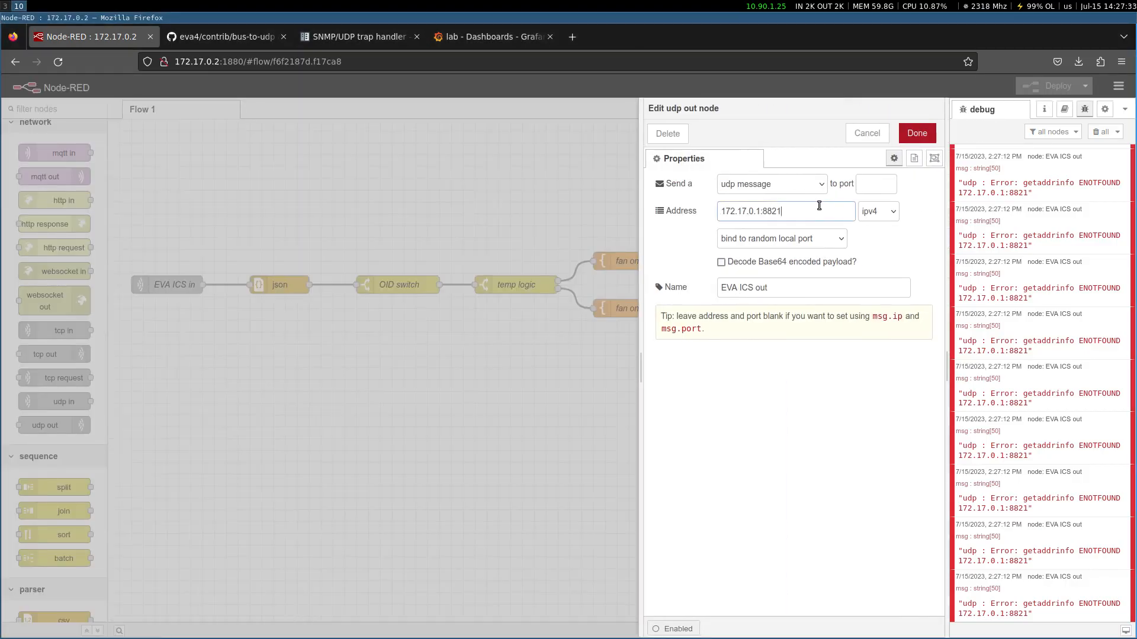
pyautogui.hotkey('shift', 'Left')
pyautogui.press('BackSpace')
pyautogui.write('8821')
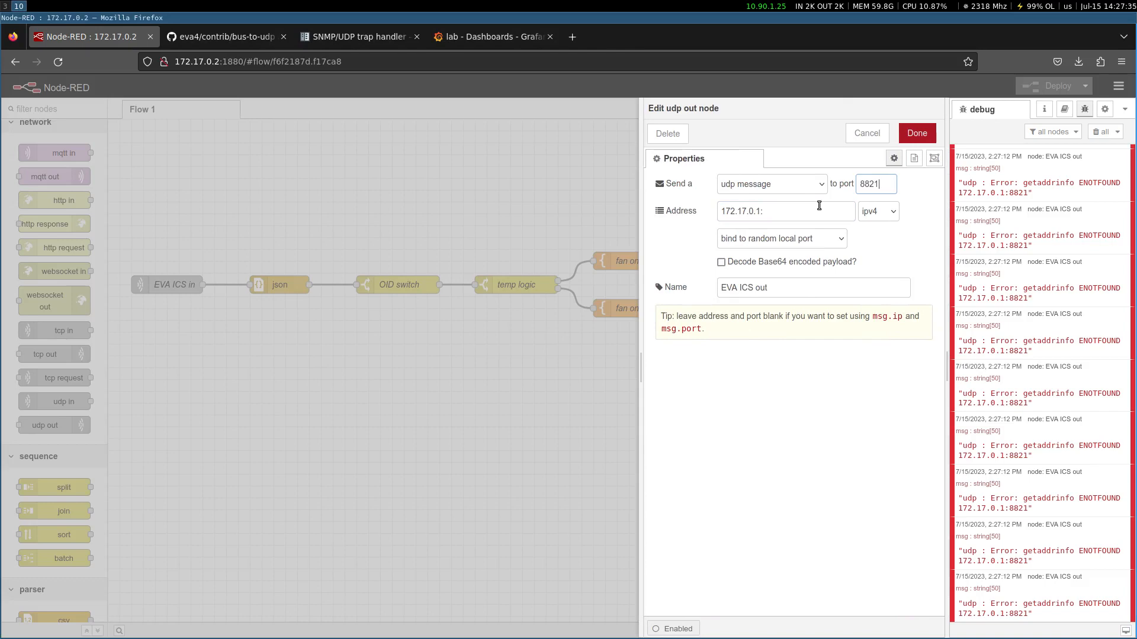
pyautogui.press('Tab')
pyautogui.click(819, 206)
pyautogui.click(917, 134)
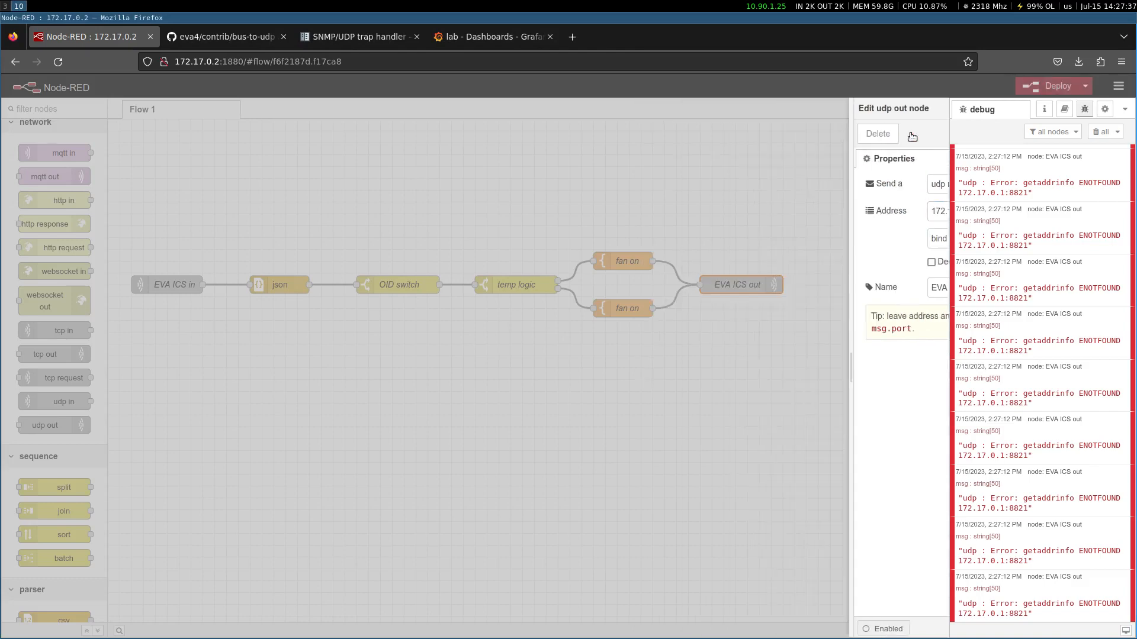
# Redeploy the corrected flow and watch the FAN gauge respond to temperature on the Grafana lab dashboard.
pyautogui.click(1039, 85)
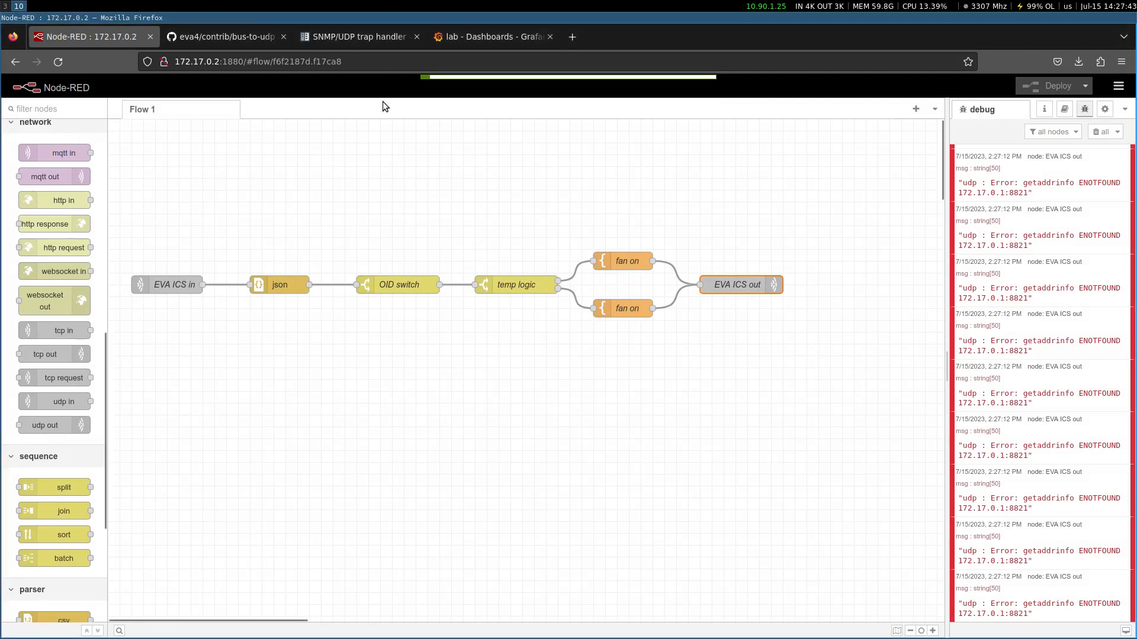
pyautogui.click(467, 42)
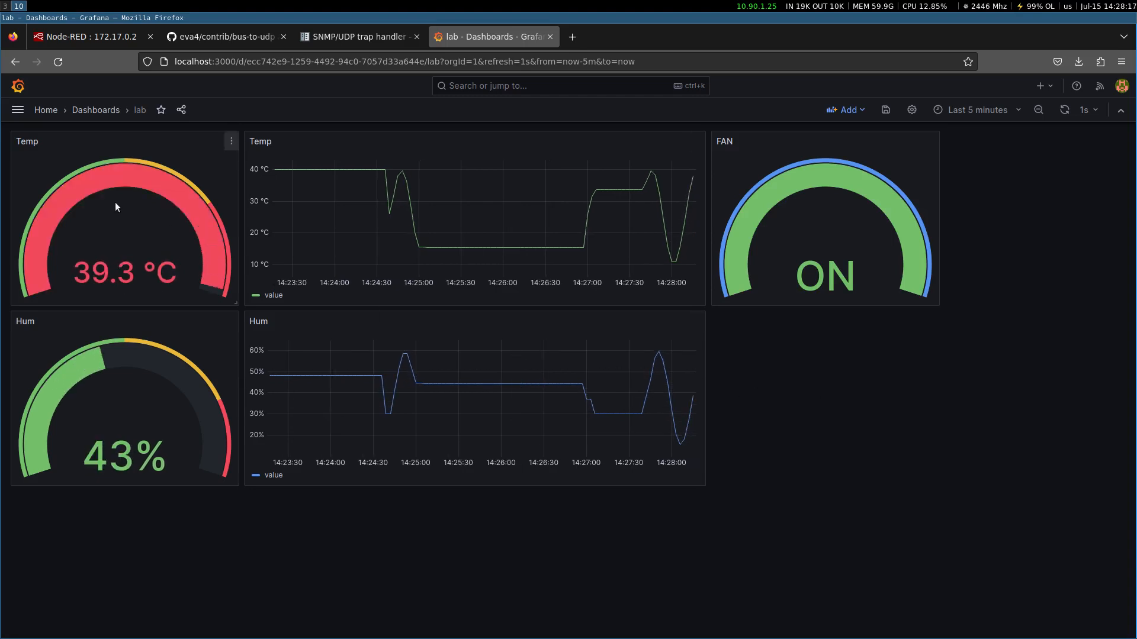
# Clear all debug messages in Node-RED and switch back to the Grafana lab dashboard to observe the fan.
pyautogui.click(101, 37)
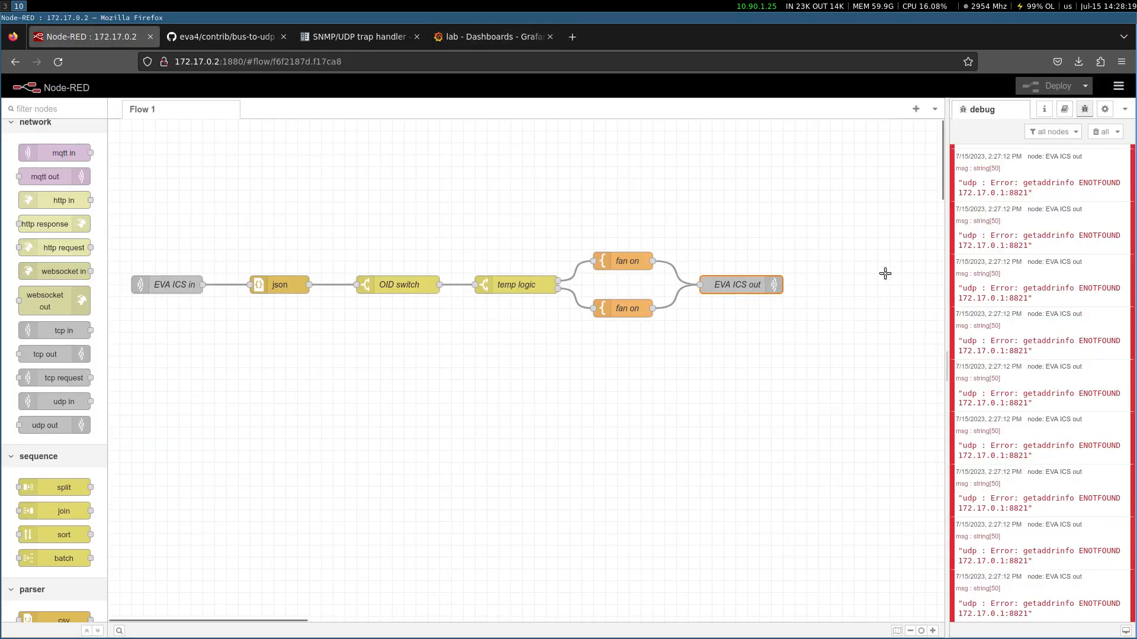
pyautogui.click(784, 330)
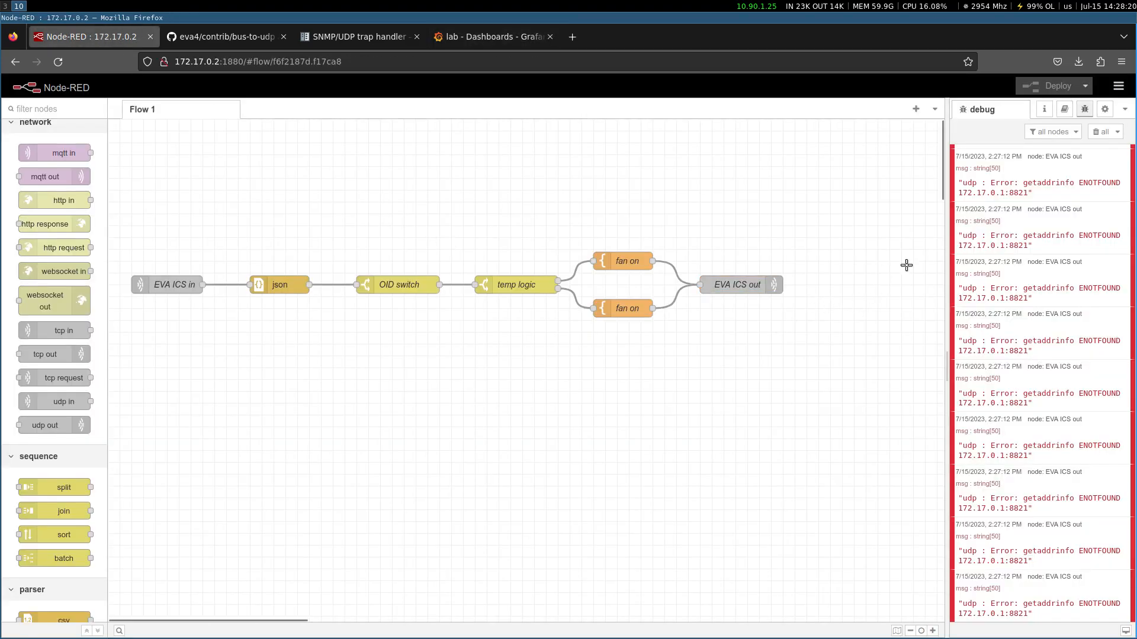
pyautogui.click(1100, 132)
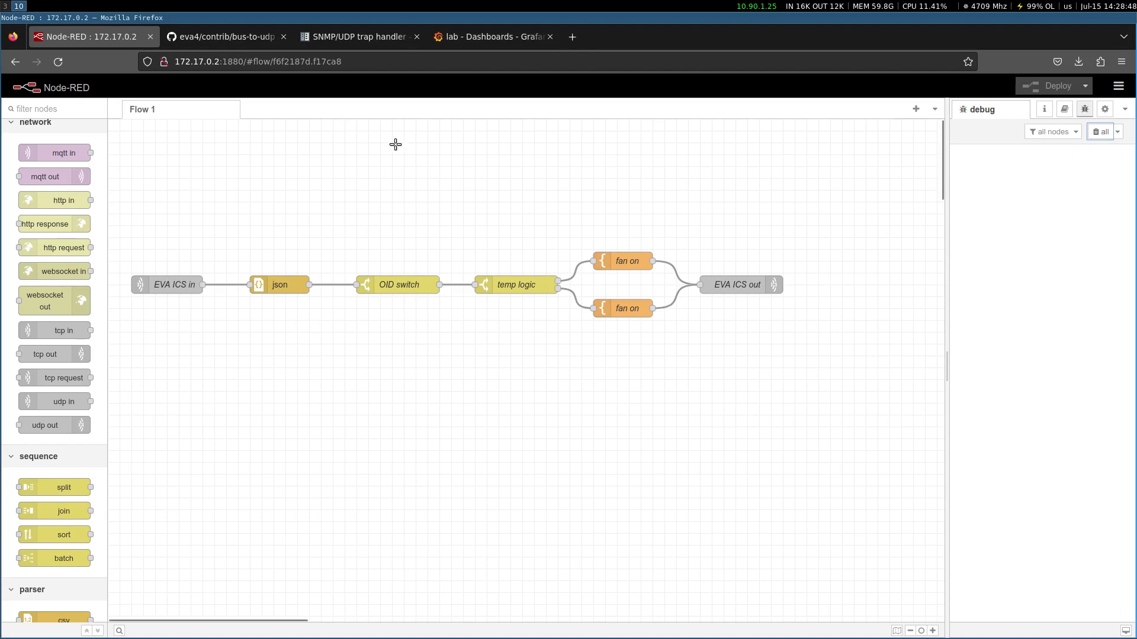
pyautogui.click(468, 35)
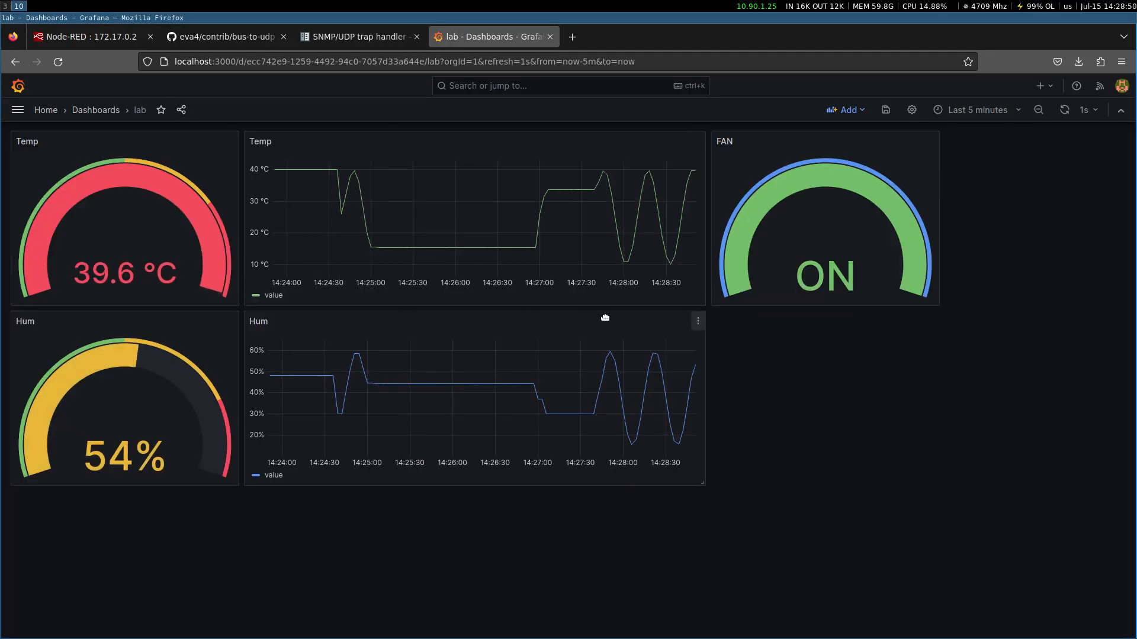